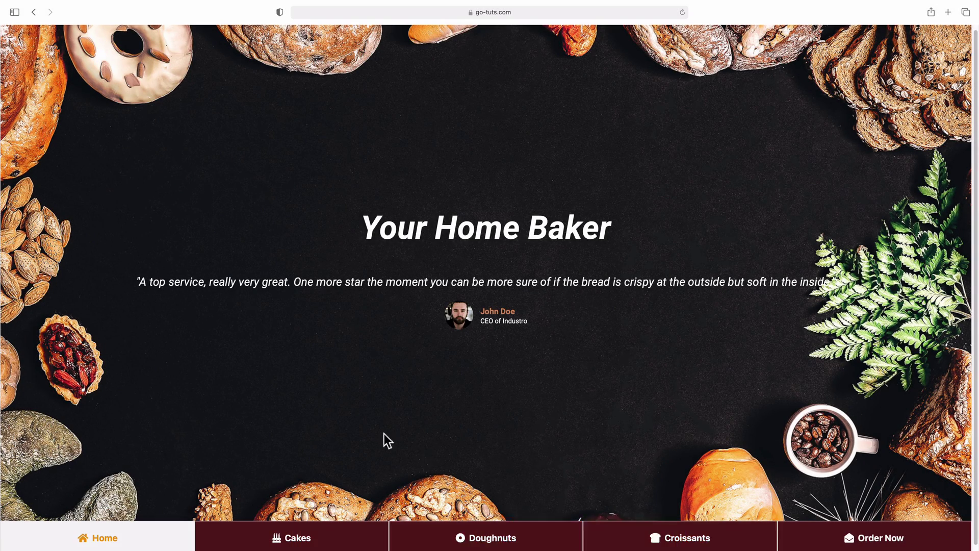
Examine the finished bakery site's Home, Cakes, Doughnuts, Croissants and Order Now sections, including the order form and the mobile layout
click(324, 536)
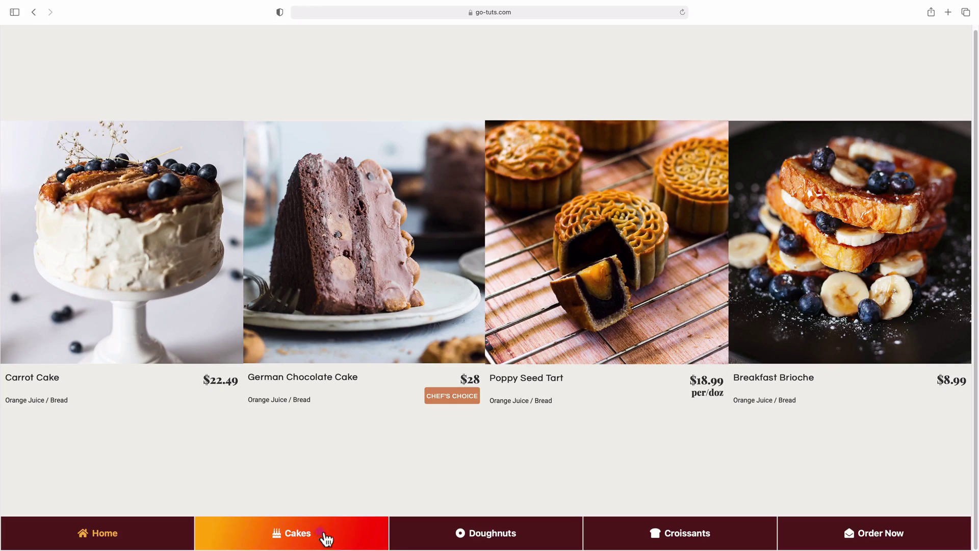
click(449, 539)
click(653, 540)
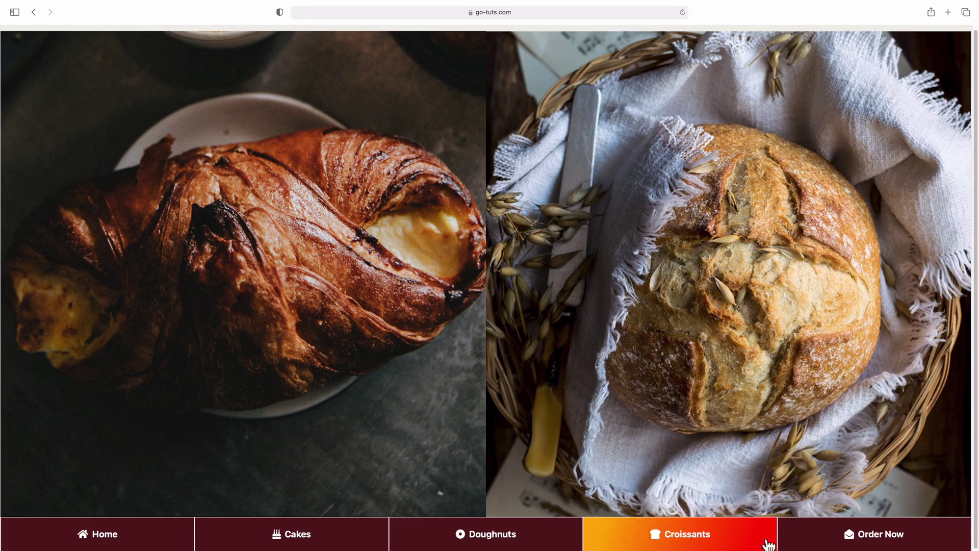
click(822, 539)
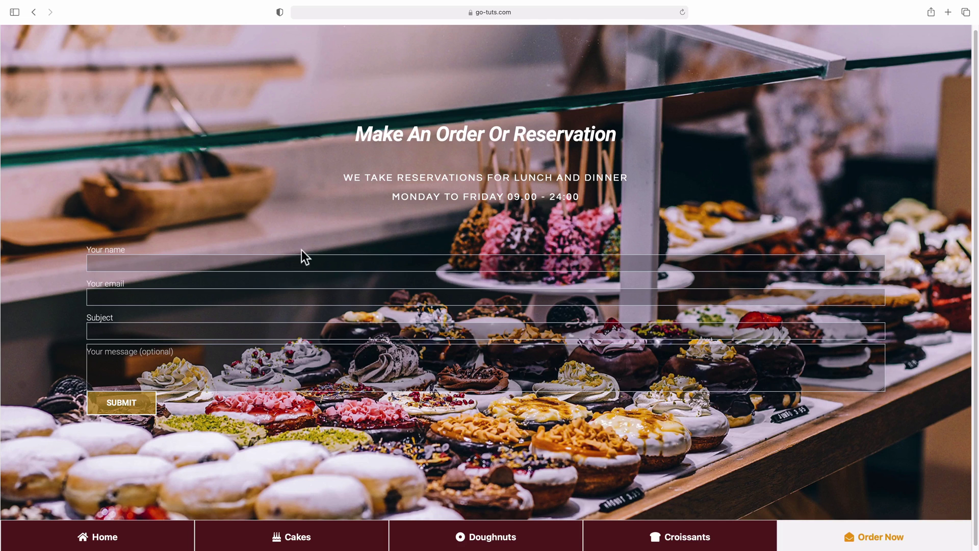
click(109, 296)
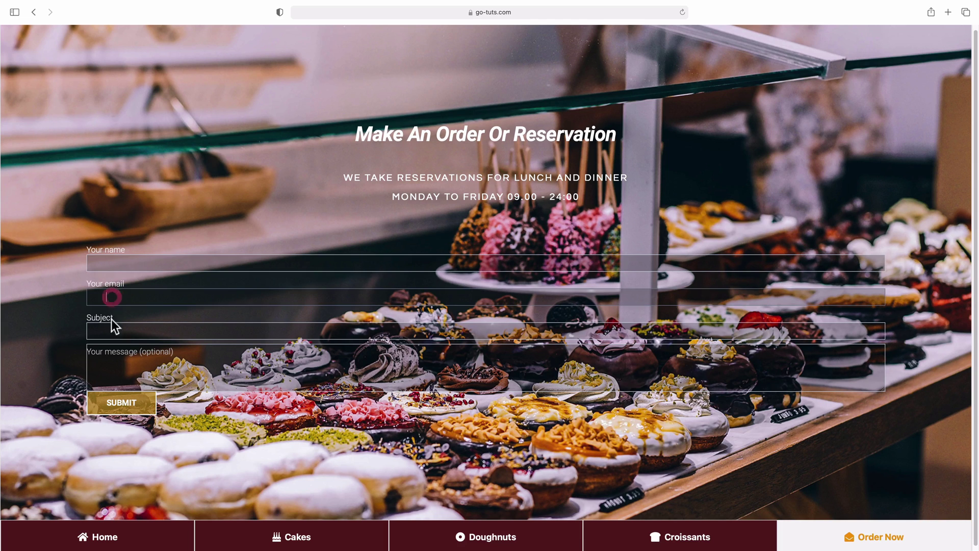
click(111, 360)
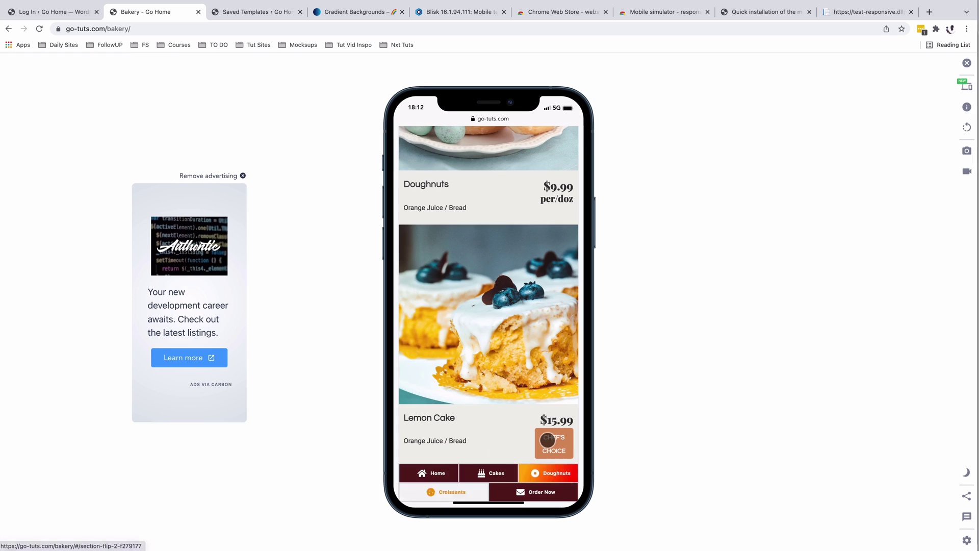
click(440, 472)
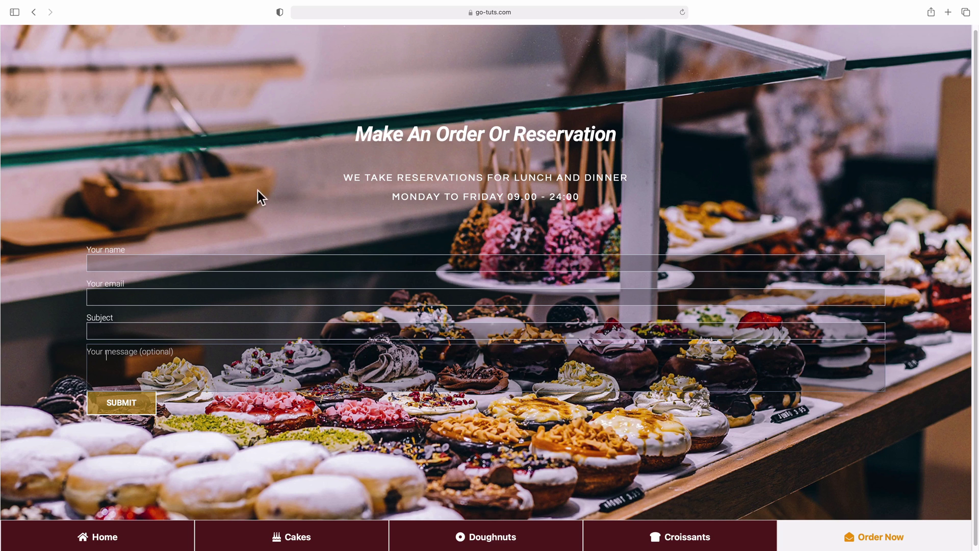
click(304, 536)
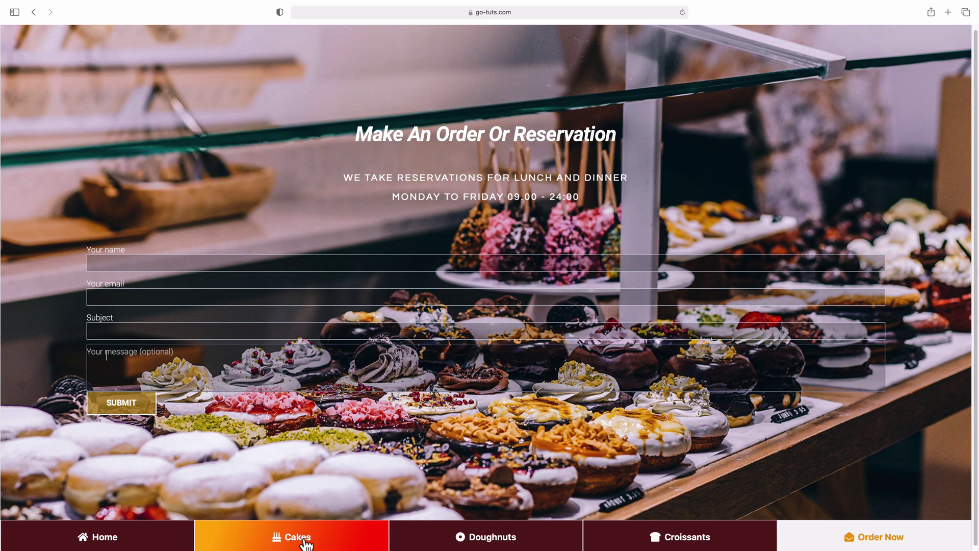
click(446, 544)
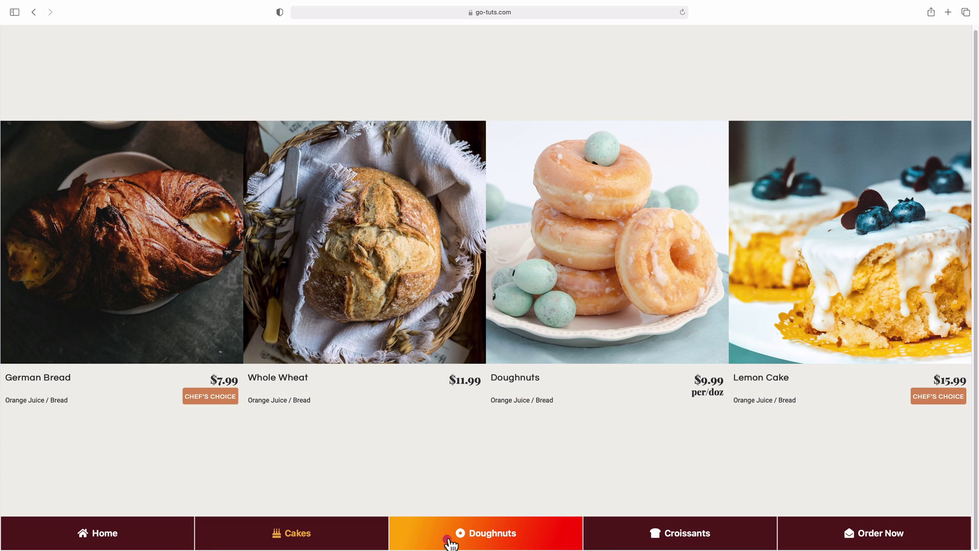
click(663, 536)
click(336, 533)
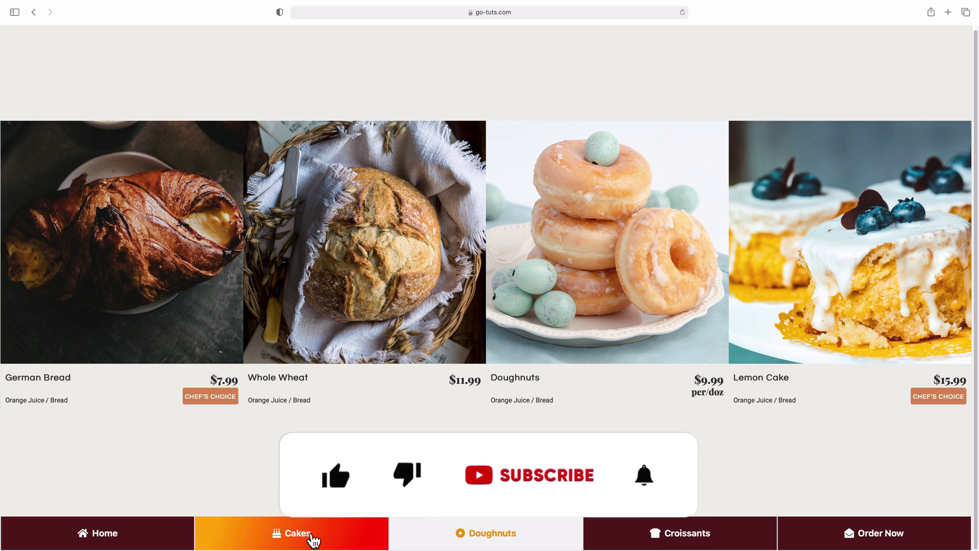
click(310, 536)
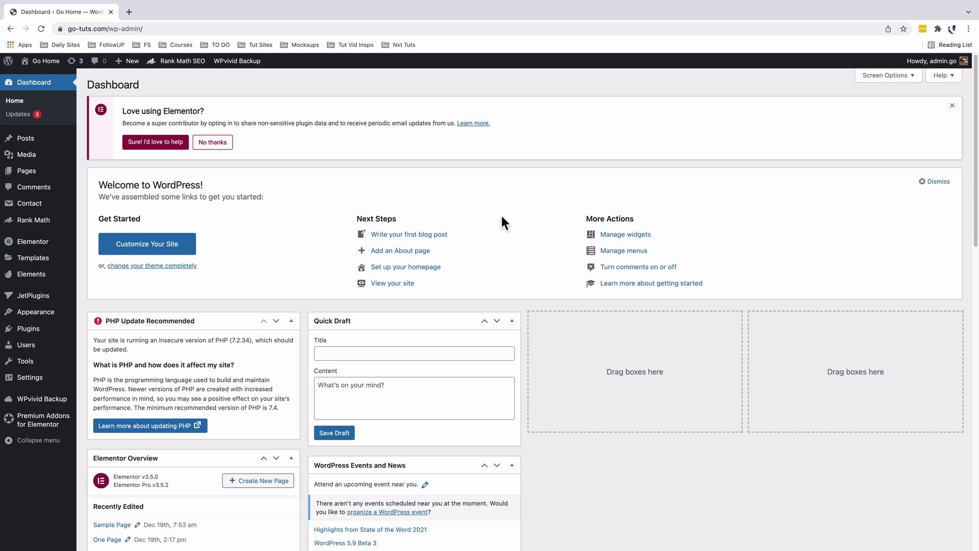
Create a new WordPress page titled Bakery and publish it
mouse_move(44, 178)
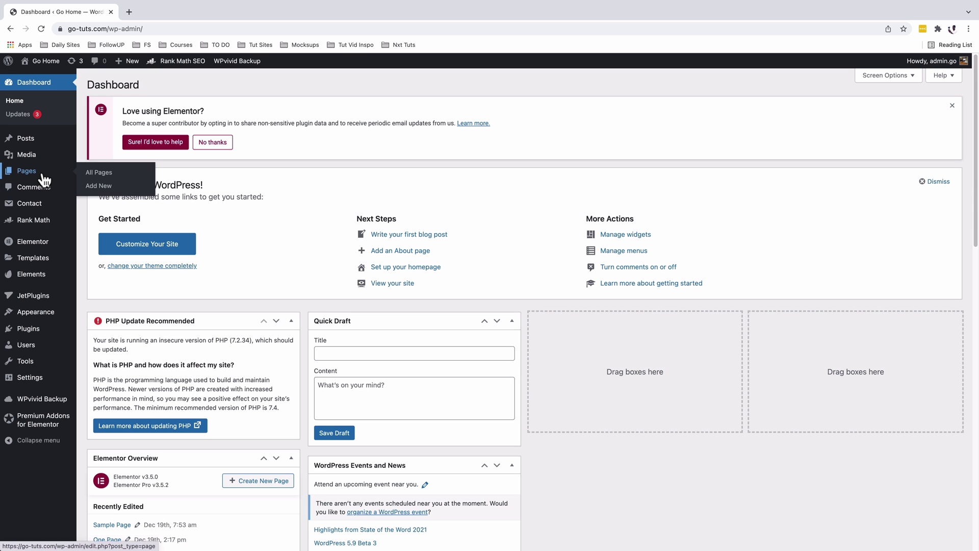
click(93, 187)
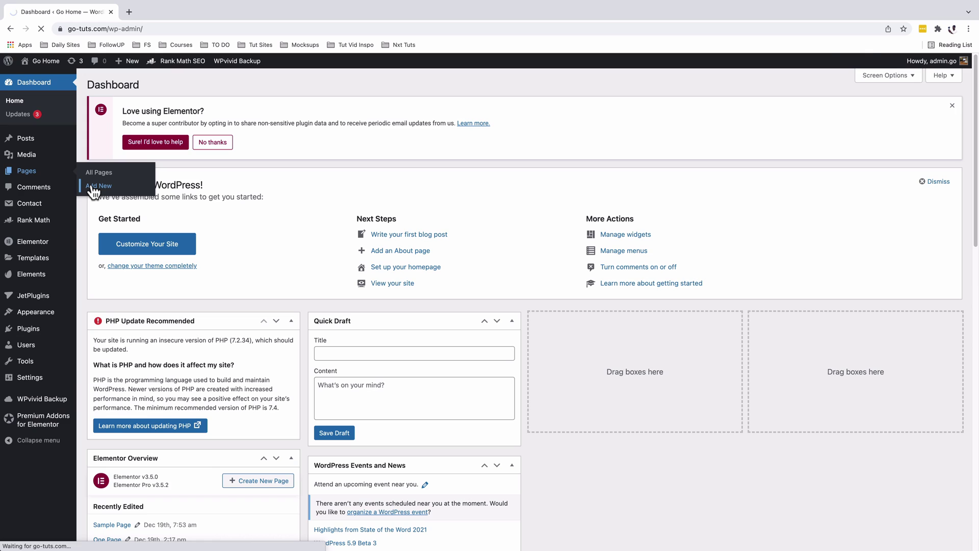
text(Bakery)
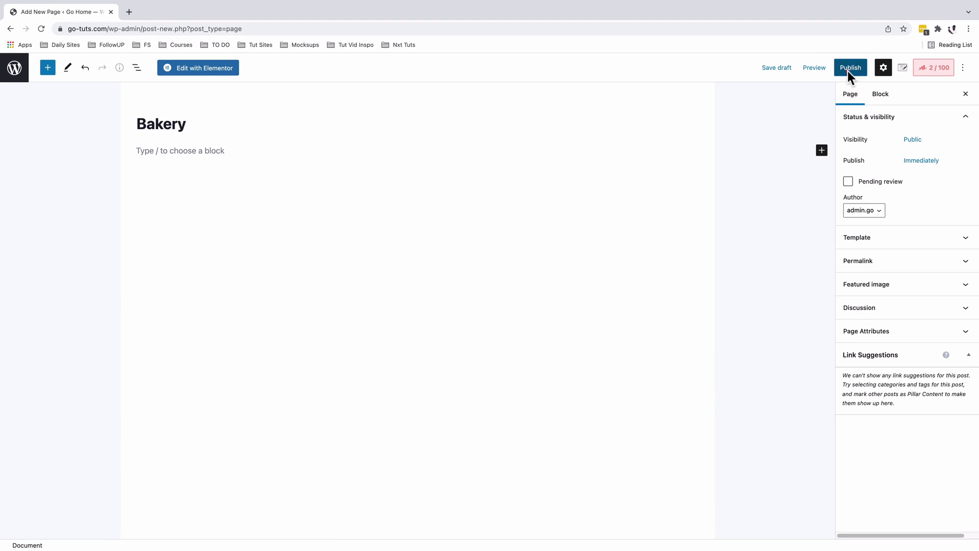
click(847, 71)
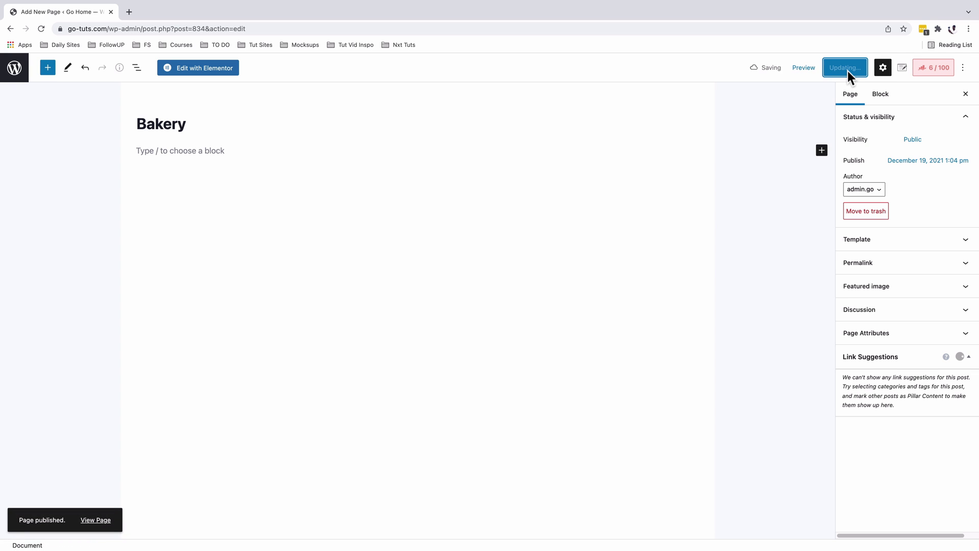
Open the Bakery page in Elementor and set its page layout to Elementor Canvas
click(218, 70)
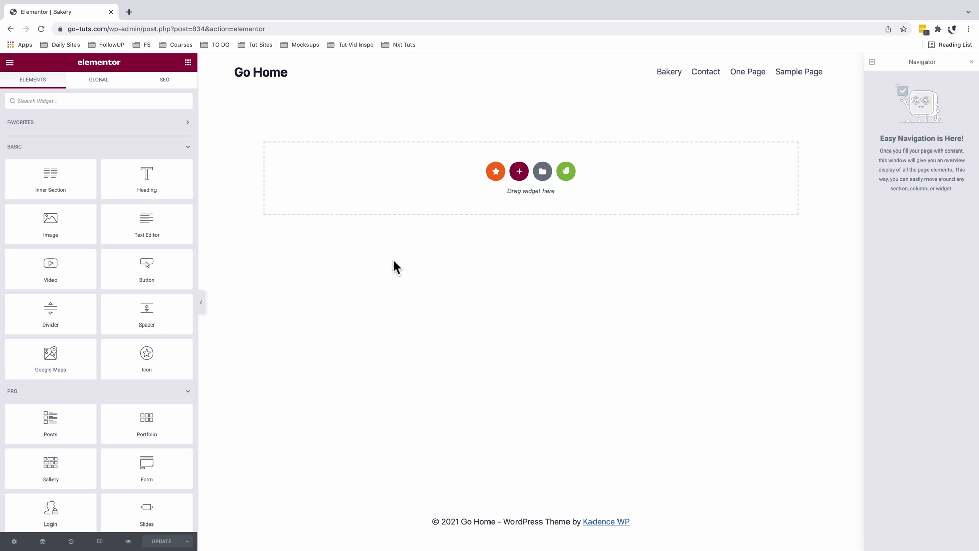
click(14, 542)
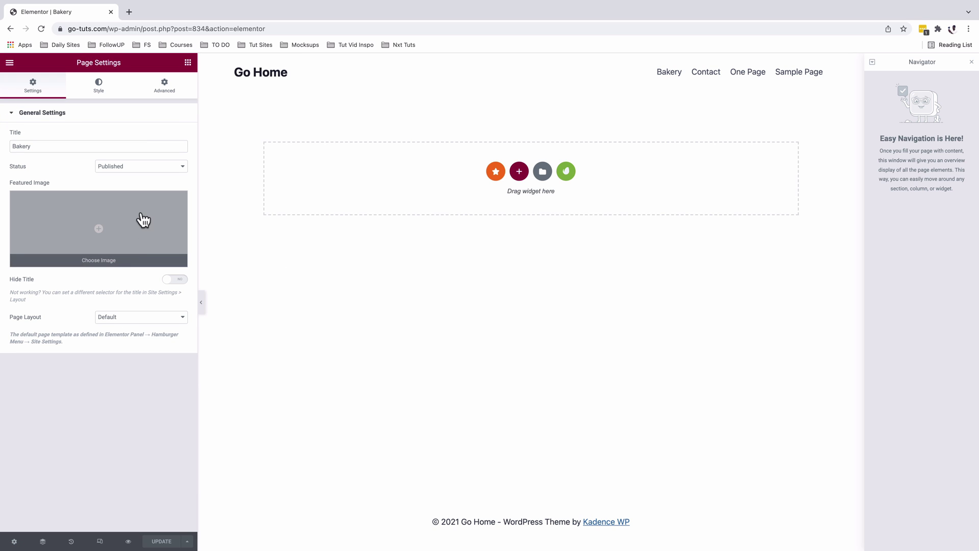
click(126, 318)
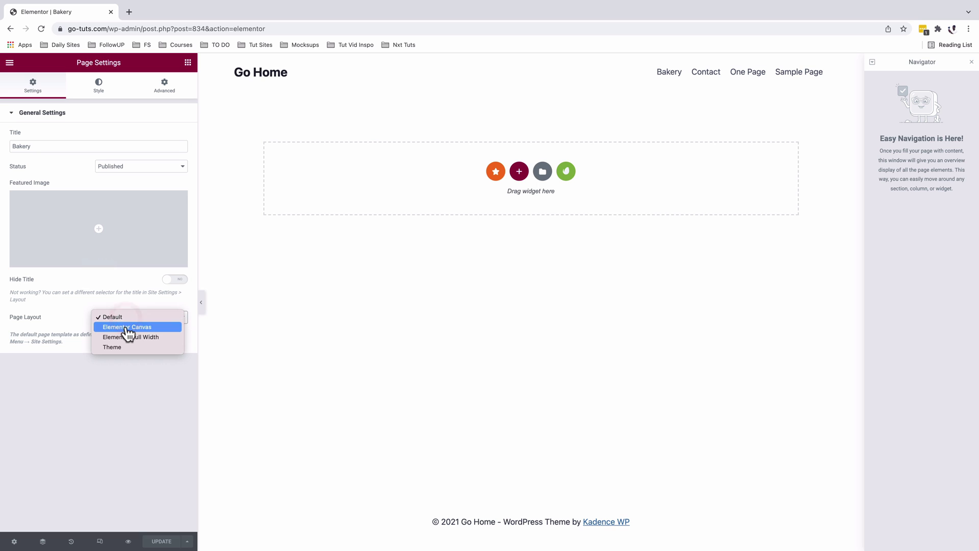
click(127, 326)
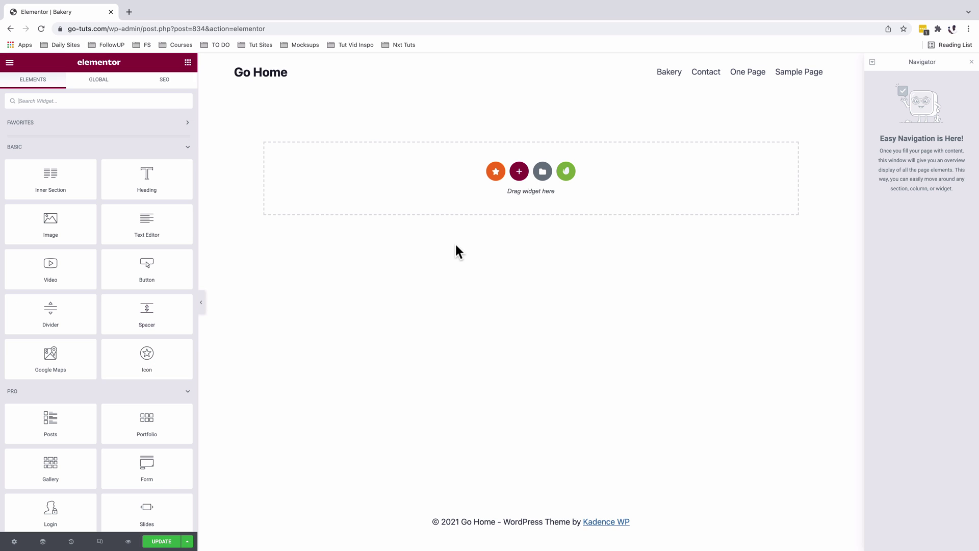
Add a single-column section with Full Width content and its height set to Fit To Screen
click(518, 173)
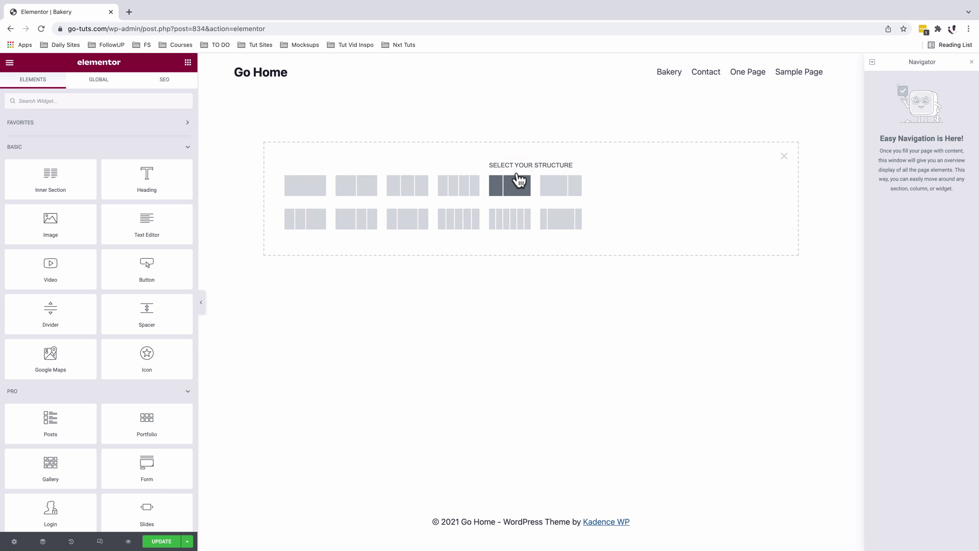
click(311, 185)
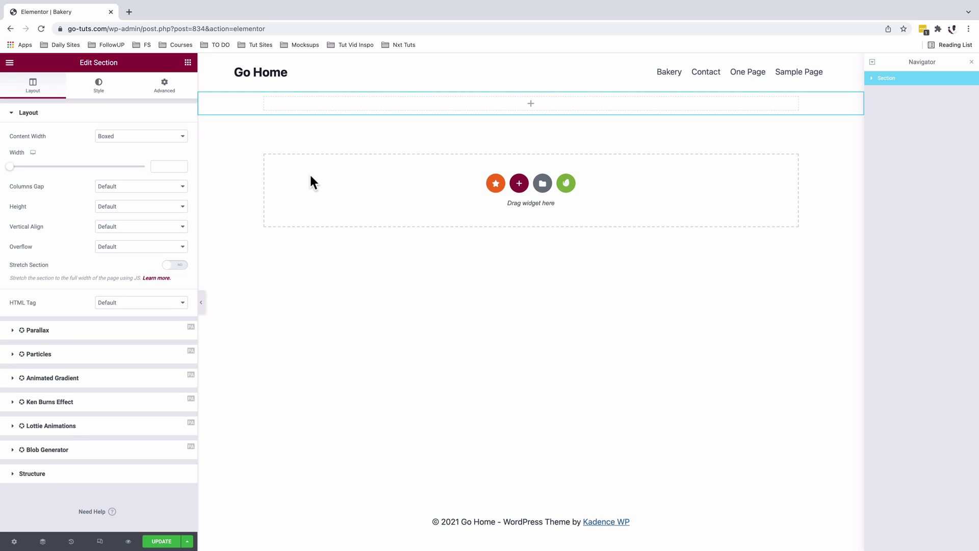
click(150, 139)
click(148, 147)
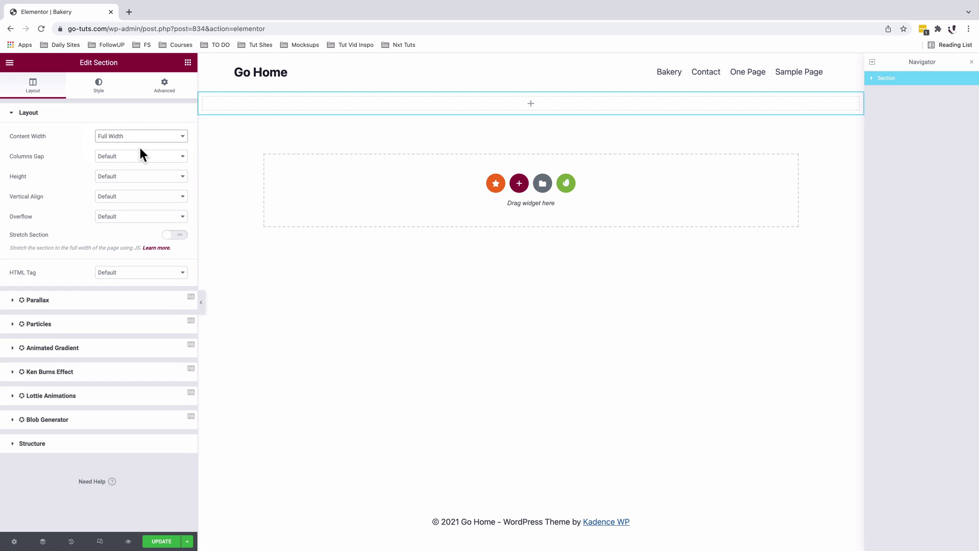
click(108, 179)
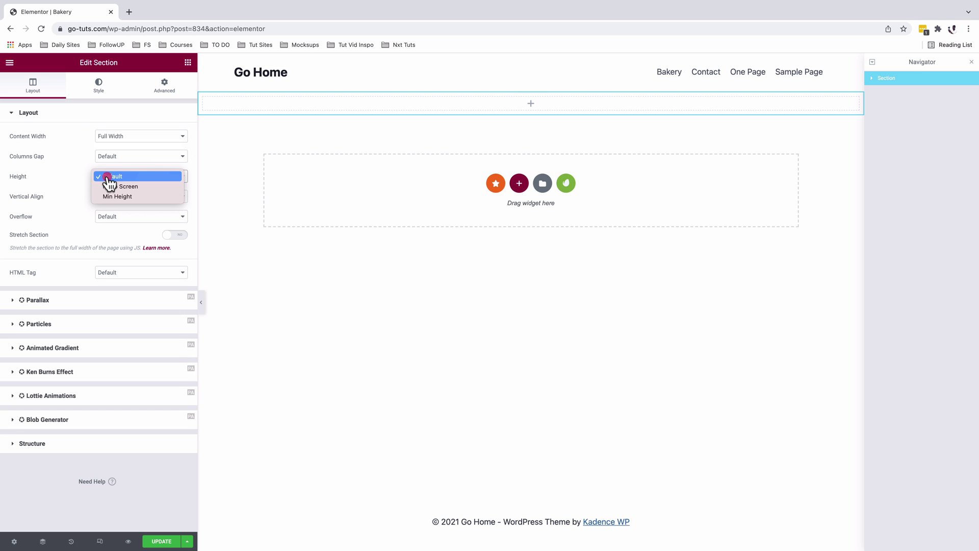
click(111, 186)
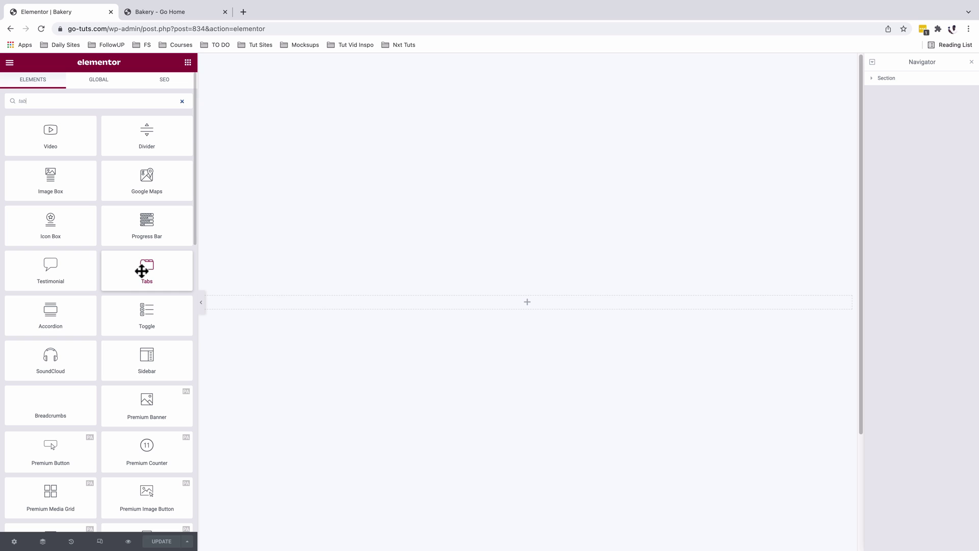
Find the Premium Tabs widget, place it in the section's empty column and open its display options
drag(142, 271, 363, 302)
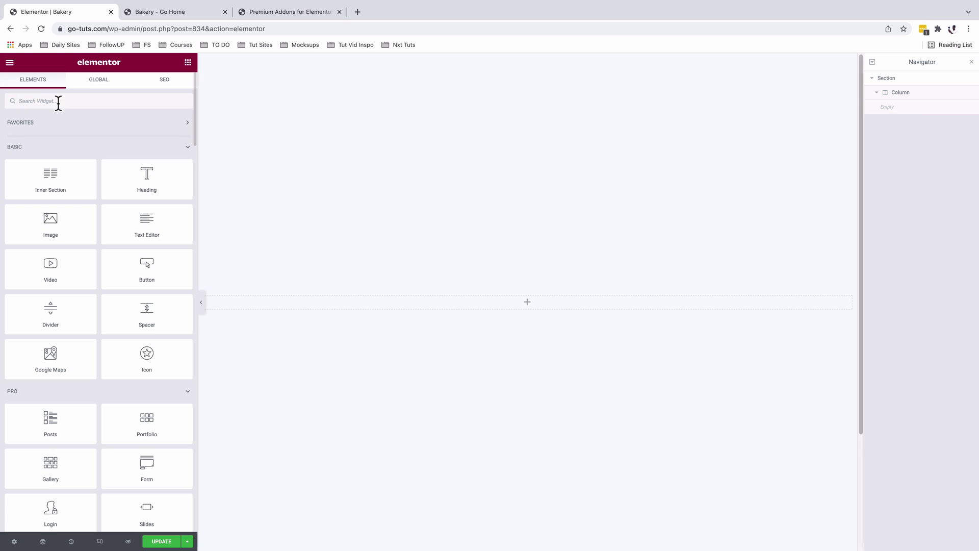
click(57, 101)
text(prim)
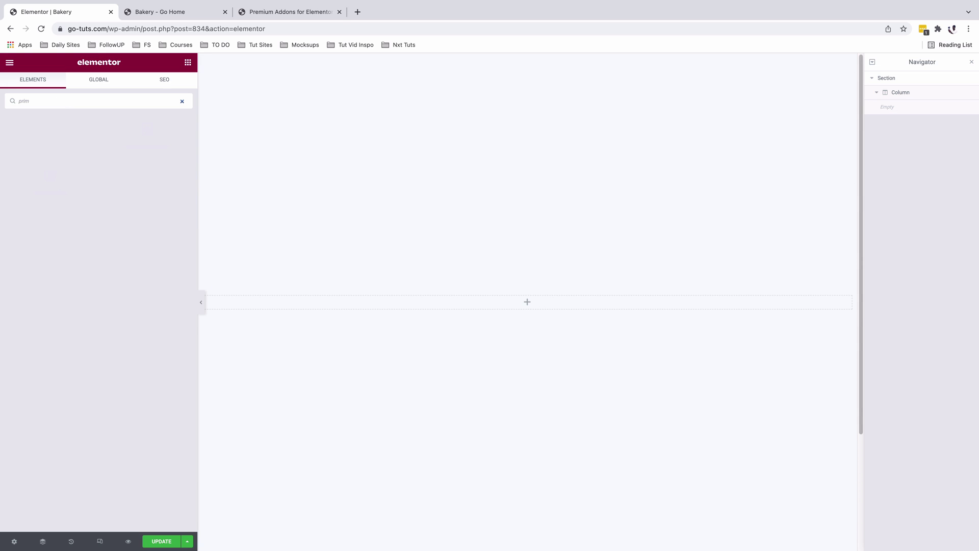
key(BackSpace)
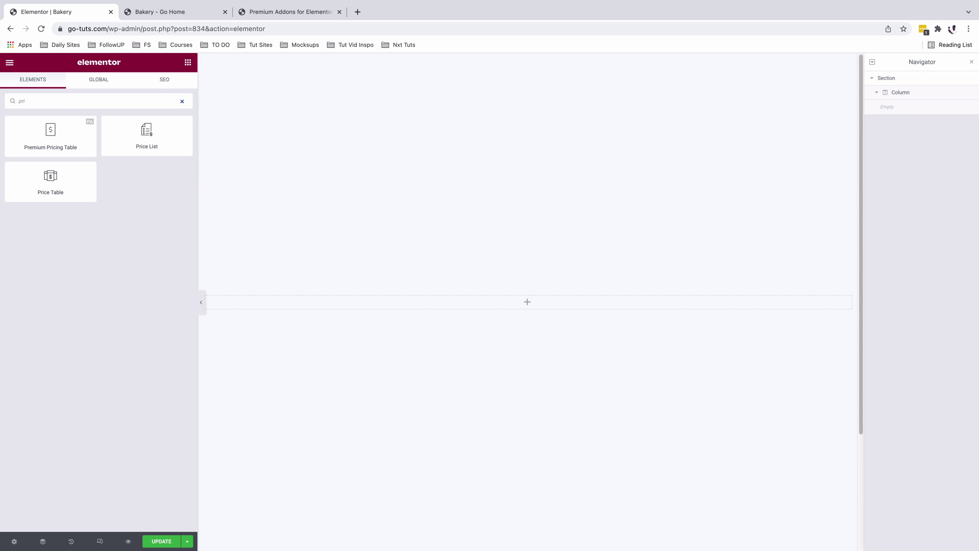
text(n)
key(BackSpace)
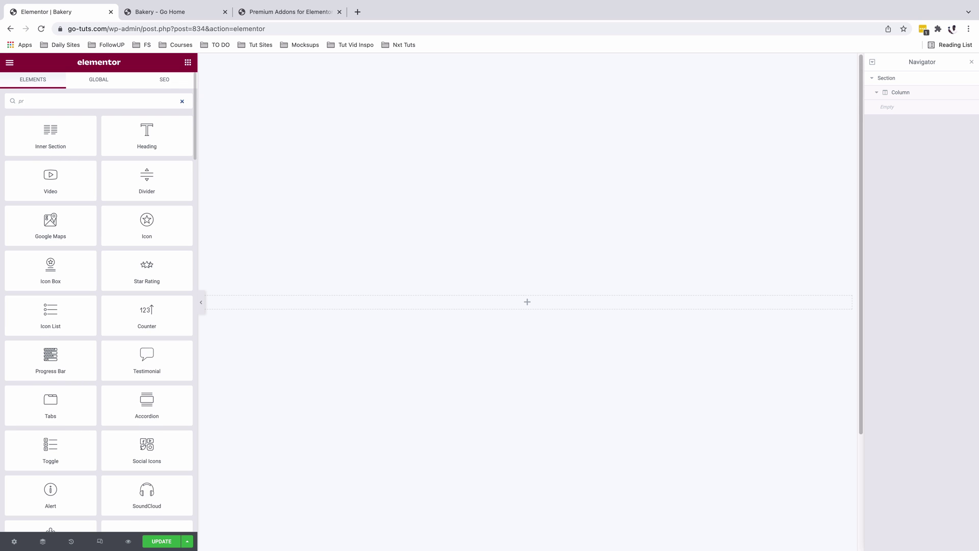
drag(50, 490, 490, 301)
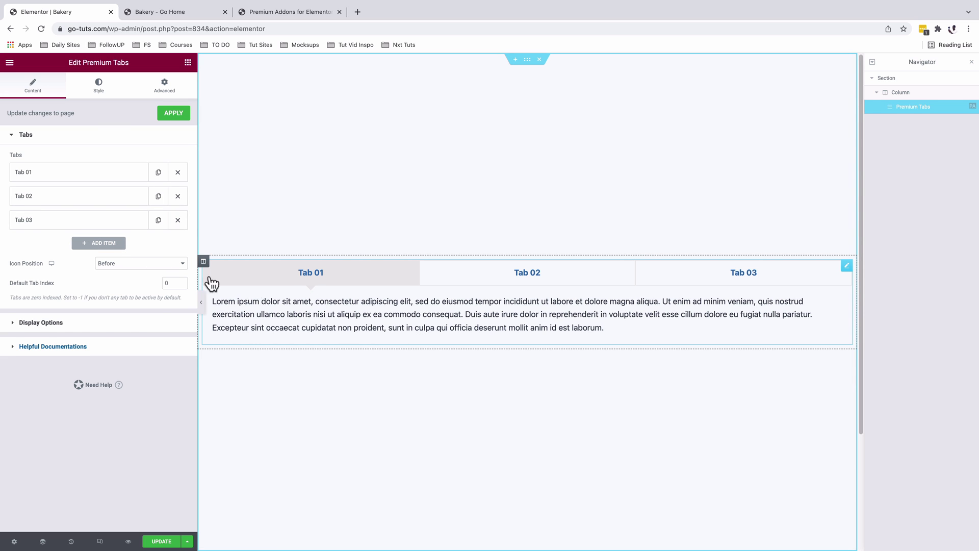
click(41, 322)
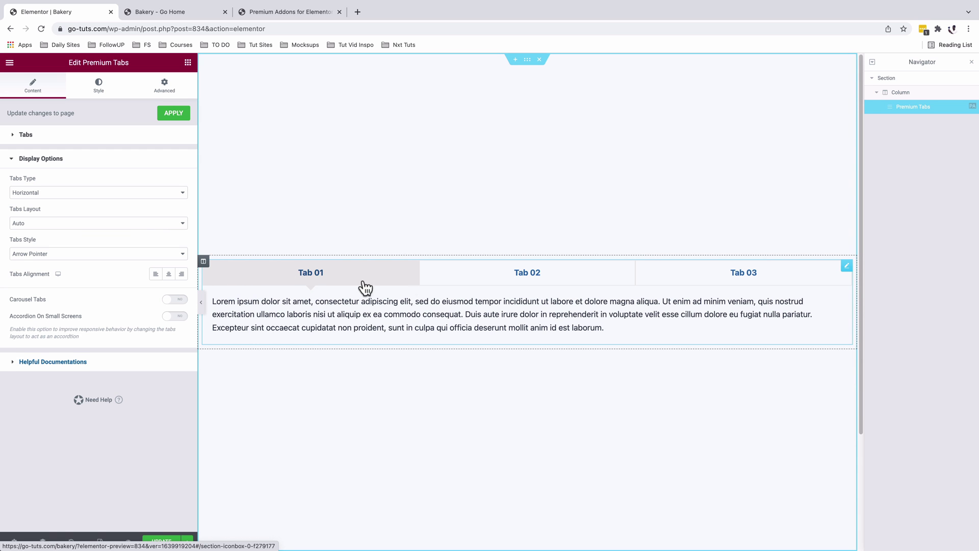
Try the Vertical tabs type on the widget, preview its three tabs, and restore the Horizontal type
click(67, 193)
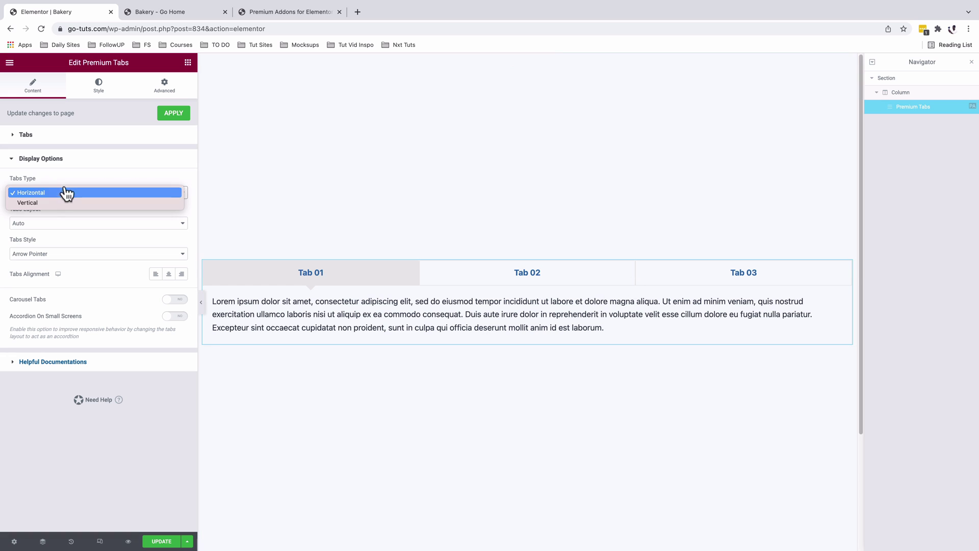
click(37, 203)
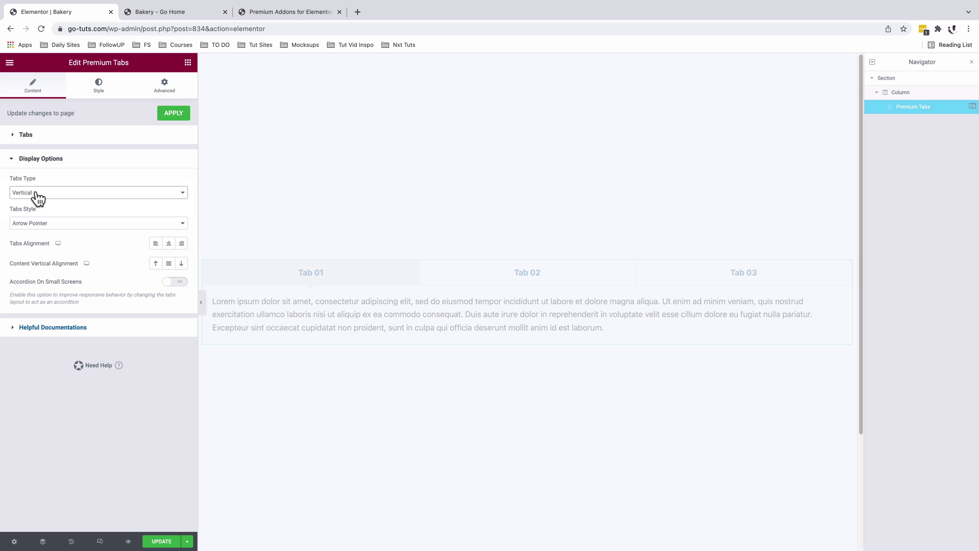
click(257, 304)
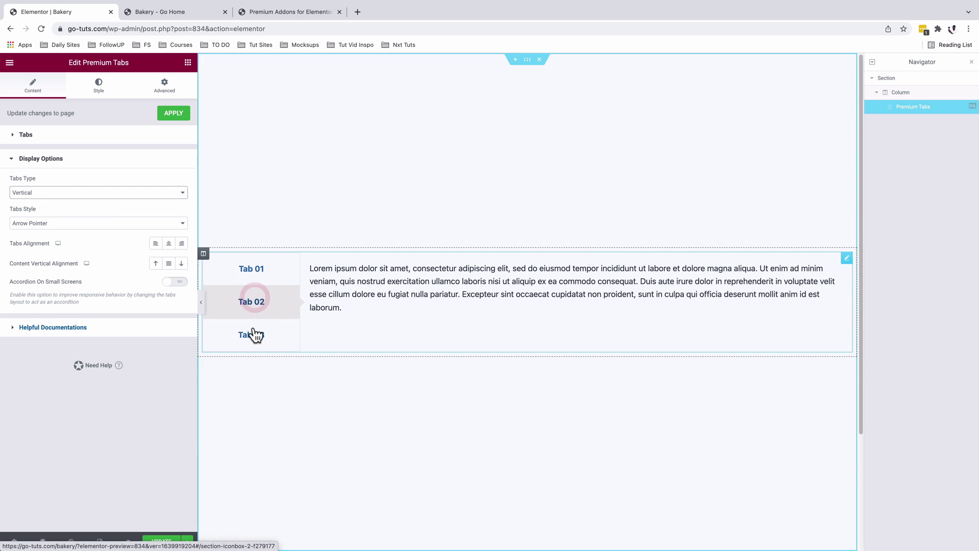
click(253, 333)
click(251, 269)
key(super+z)
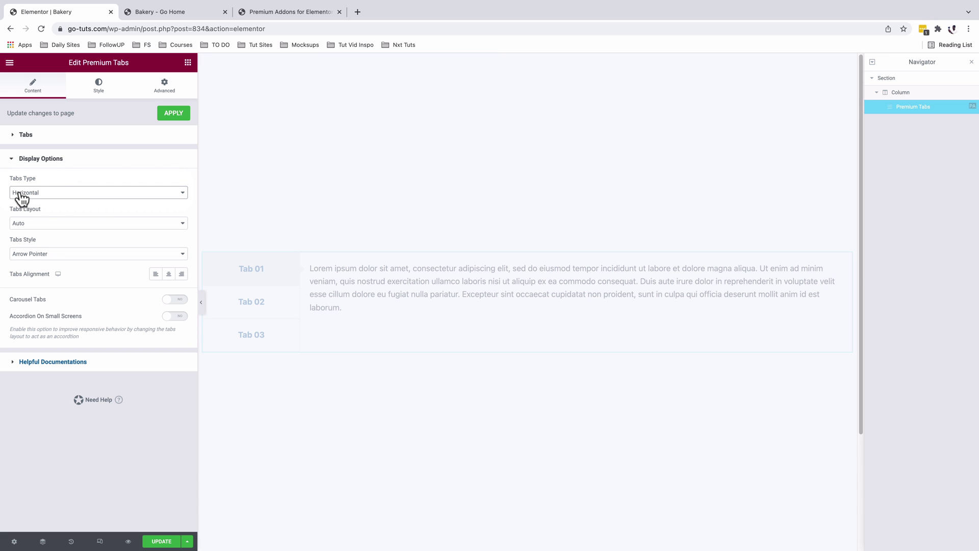
Set the tabs style of the Premium Tabs widget to Flipped
click(40, 263)
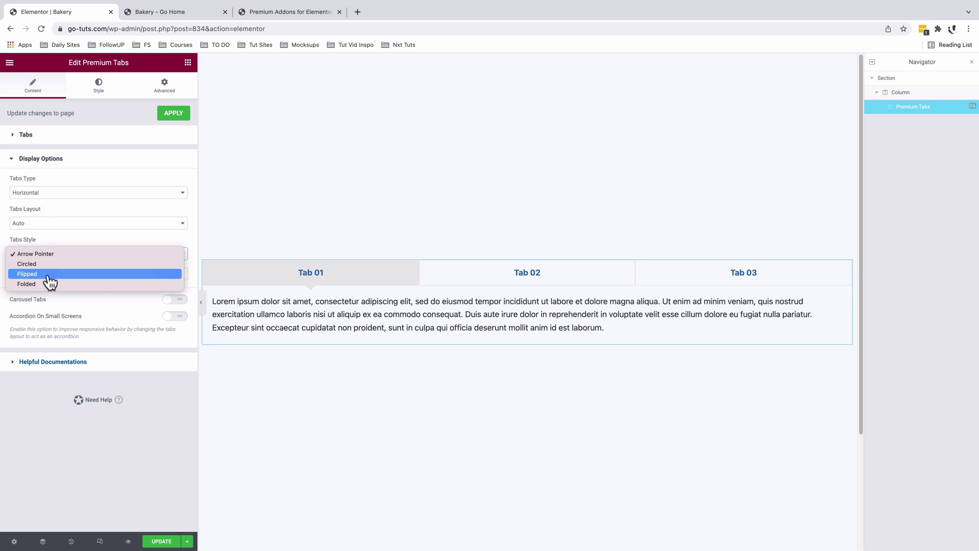
click(48, 275)
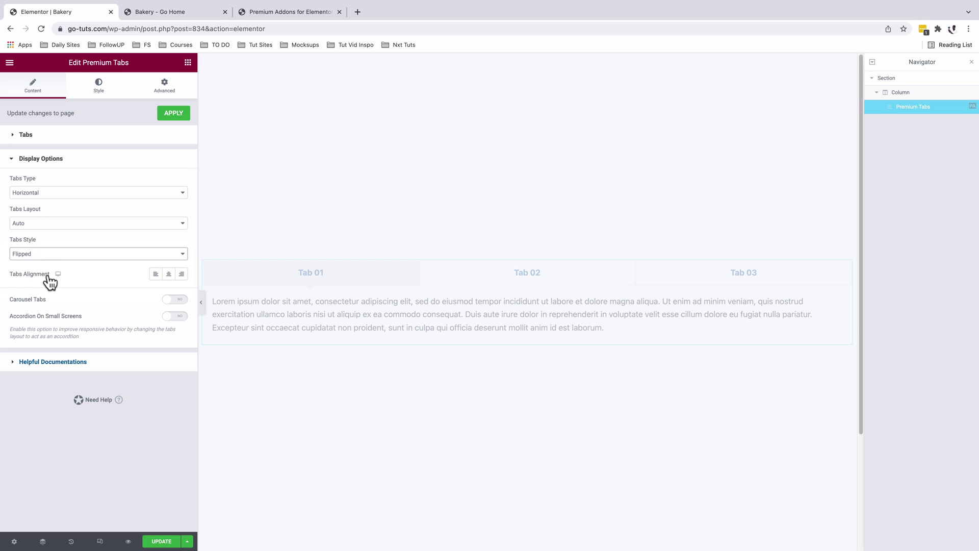
Preview the three flipped tabs on the canvas and check the Tabs Layout options, keeping Auto
click(528, 276)
click(673, 278)
click(530, 281)
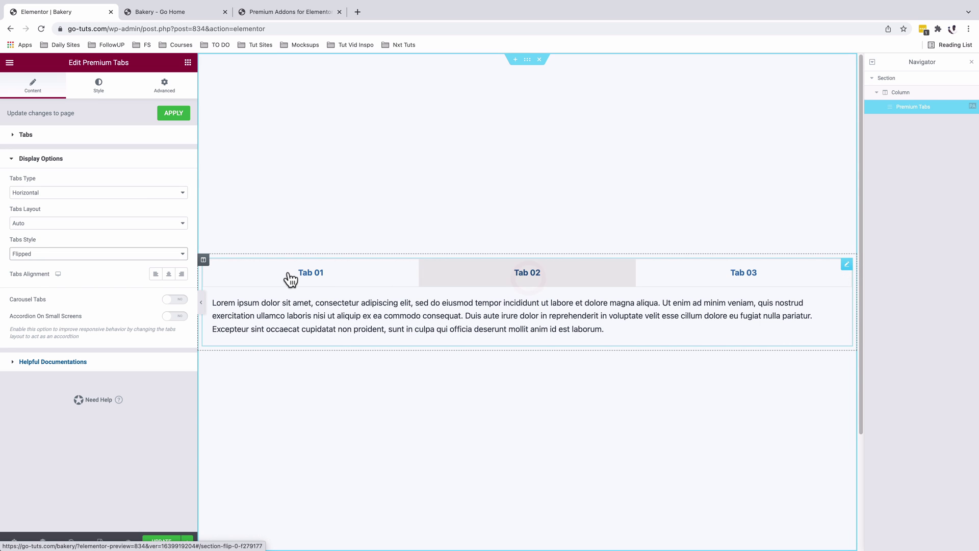
click(289, 278)
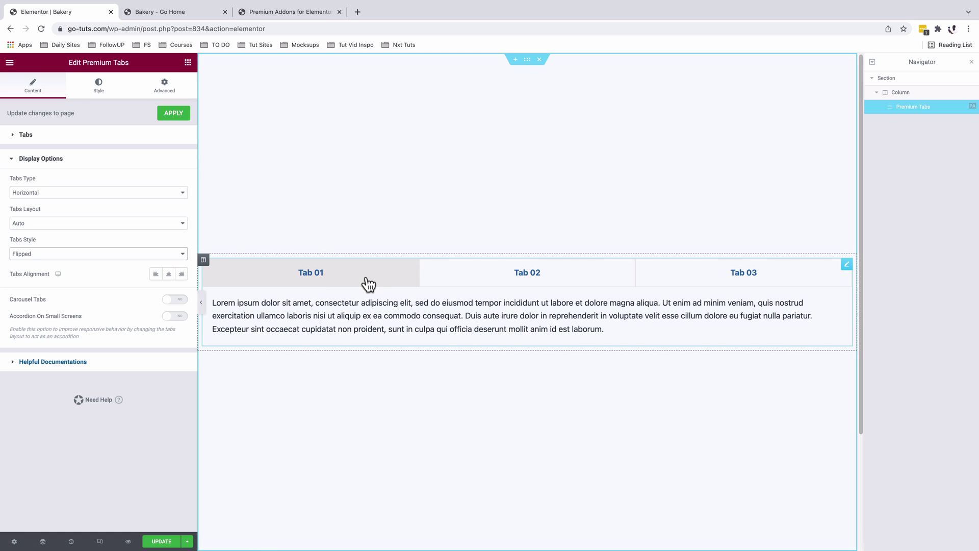
click(51, 223)
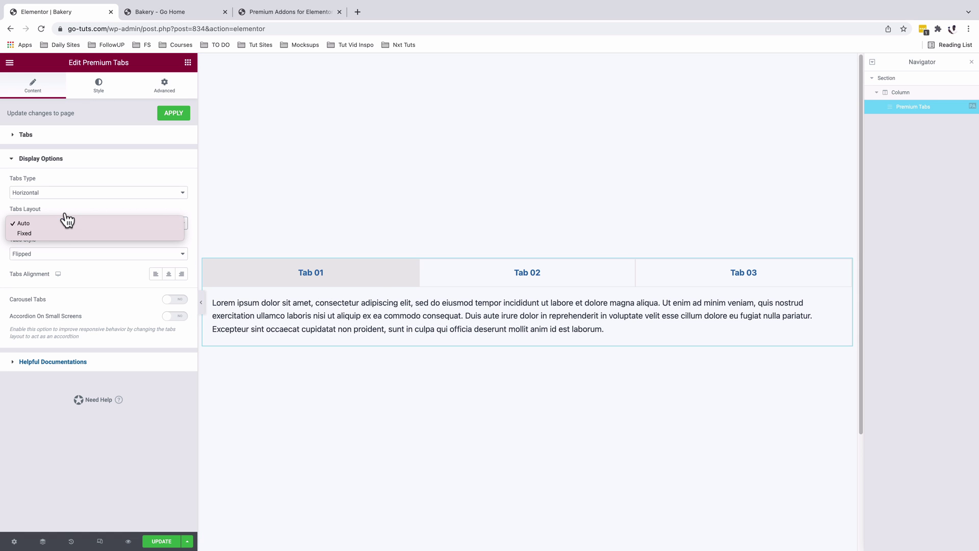
click(65, 221)
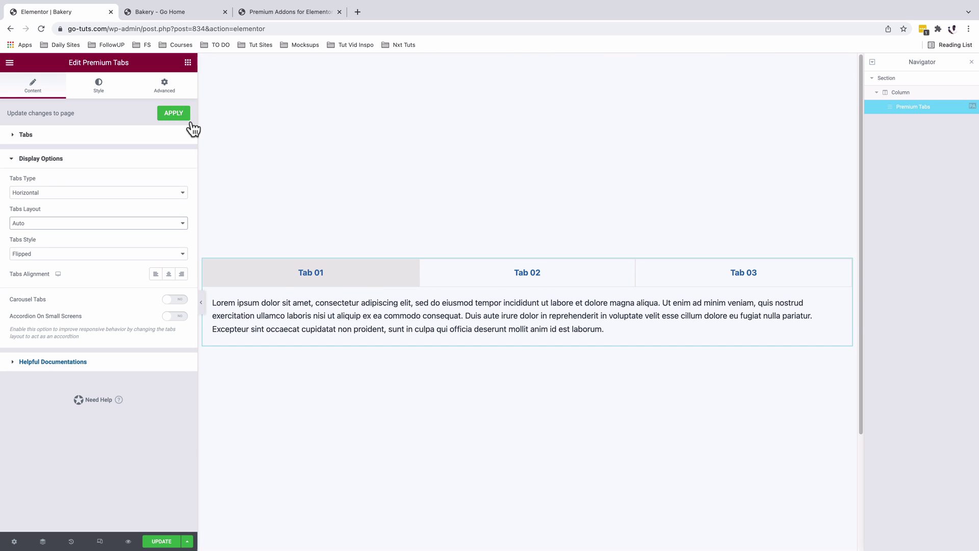
Find the HTML widget and place it above the Premium Tabs widget in the same column
click(188, 63)
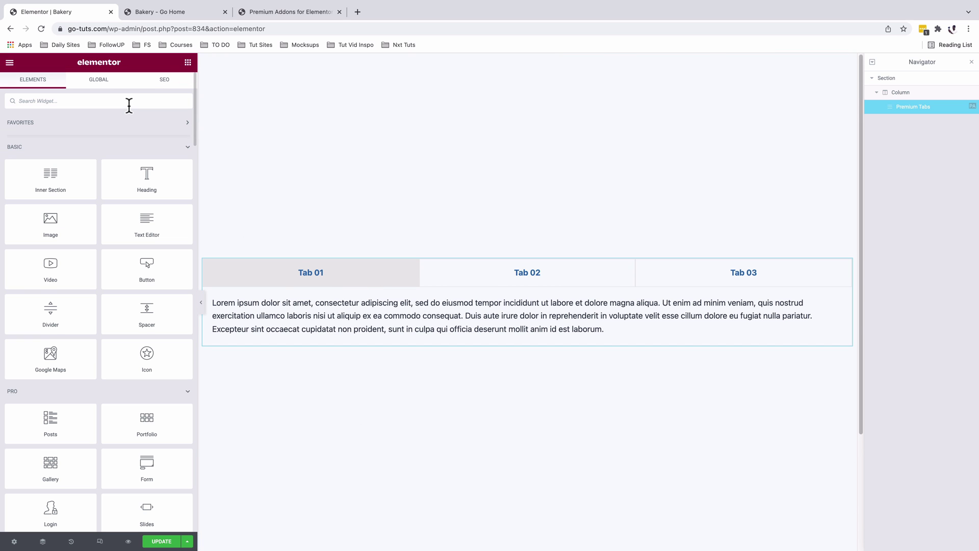
text(ht)
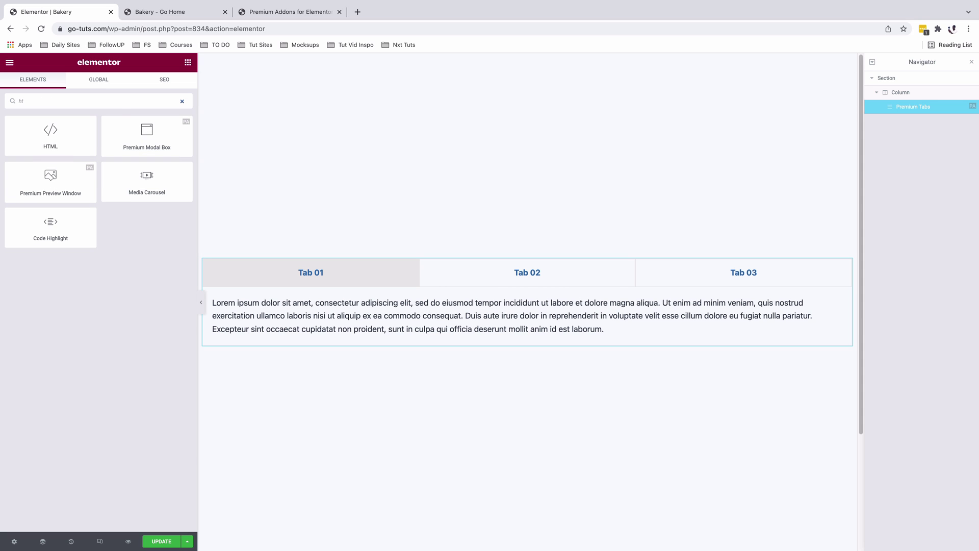
drag(53, 136, 641, 264)
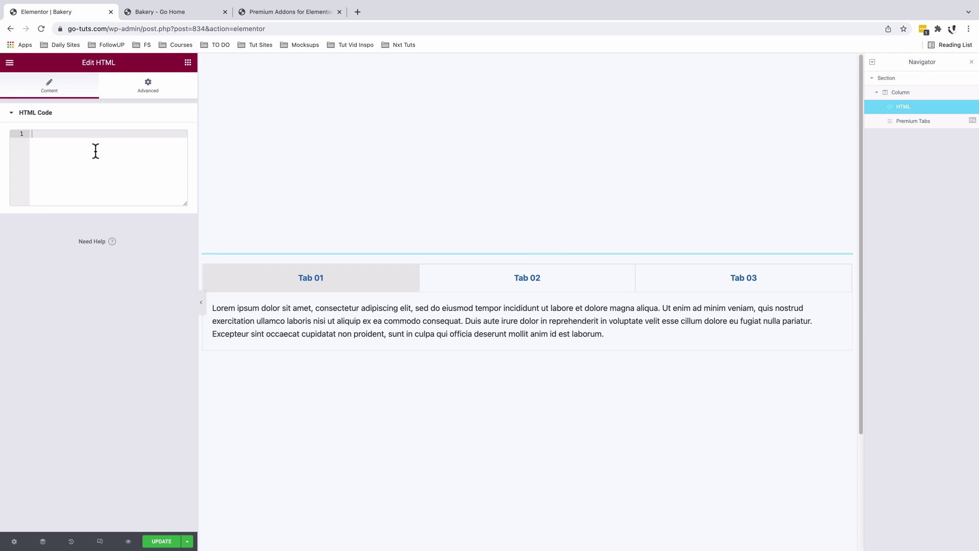
Write an opening <style> tag and a closing </style> tag in the HTML widget's code
text(<>)
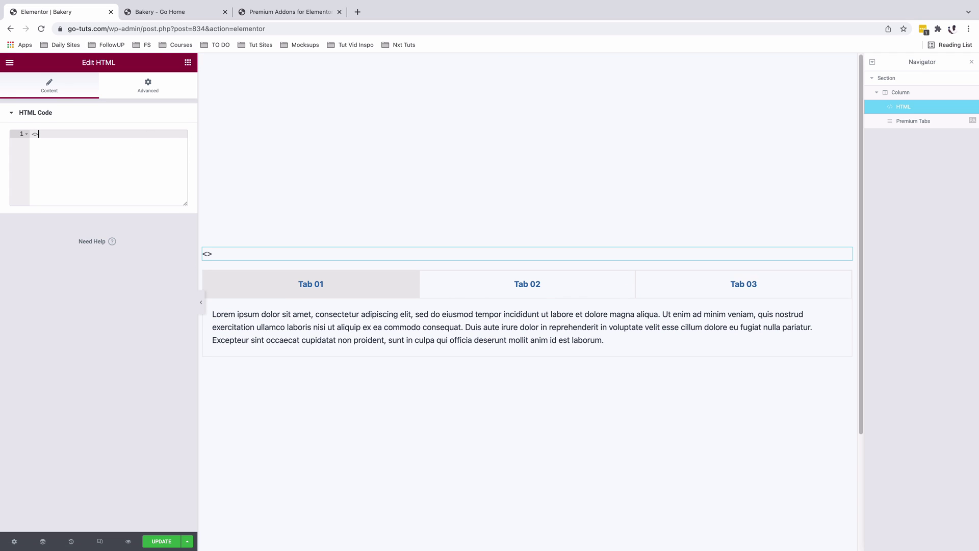
text(st)
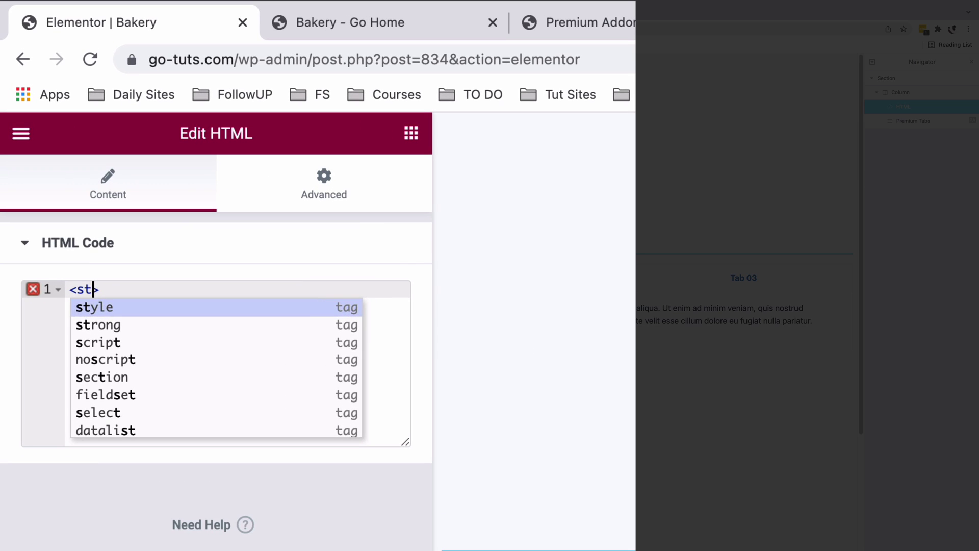
click(197, 311)
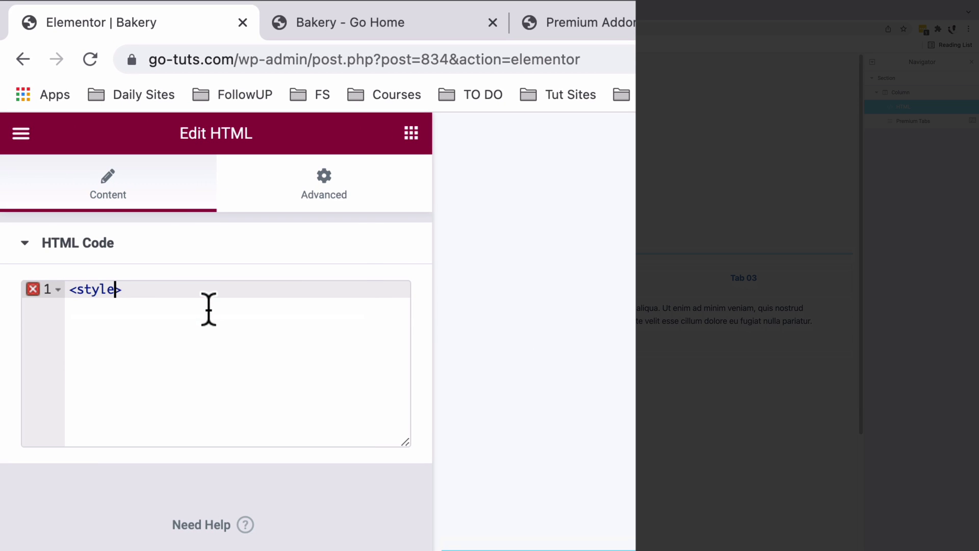
key(Right)
key(Return)
key(Return)
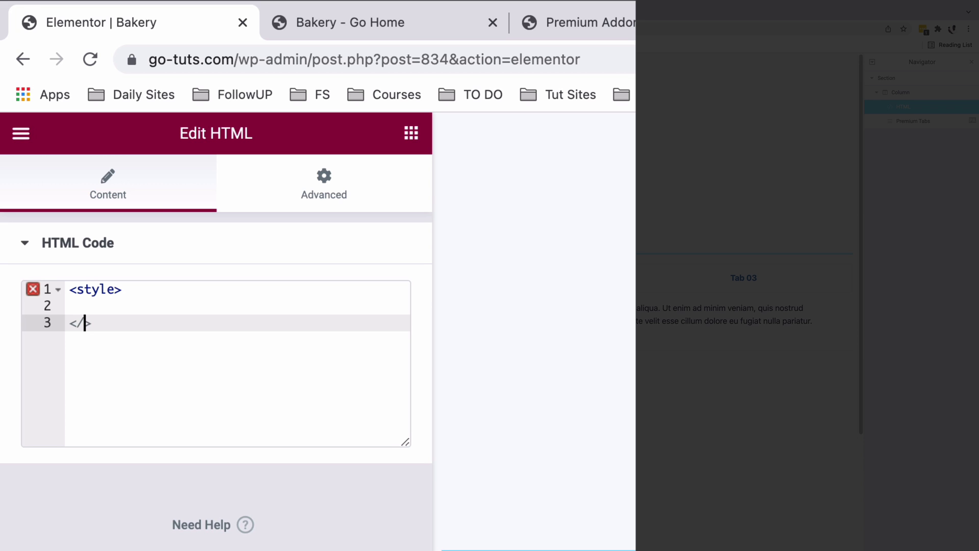
text(</sty)
key(Return)
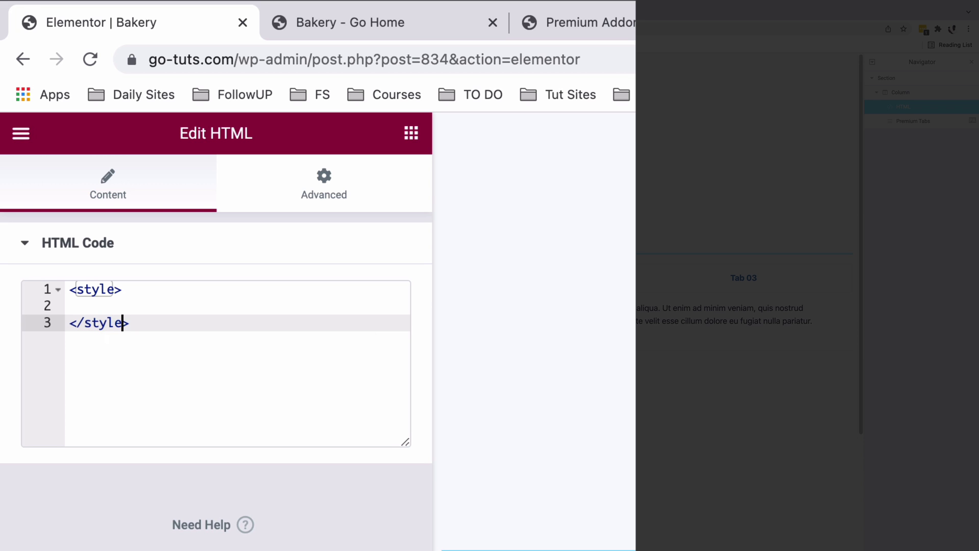
Add a .premium-tabs rule with display: flex and flex-direction: column-reverse inside the style tags, and check Tab 03 on the canvas
click(172, 293)
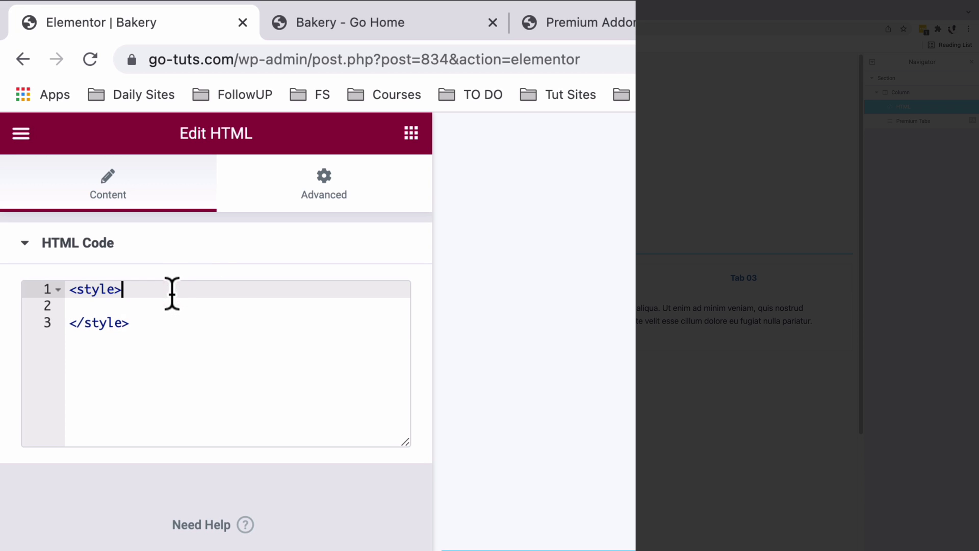
key(Return)
key(Return)
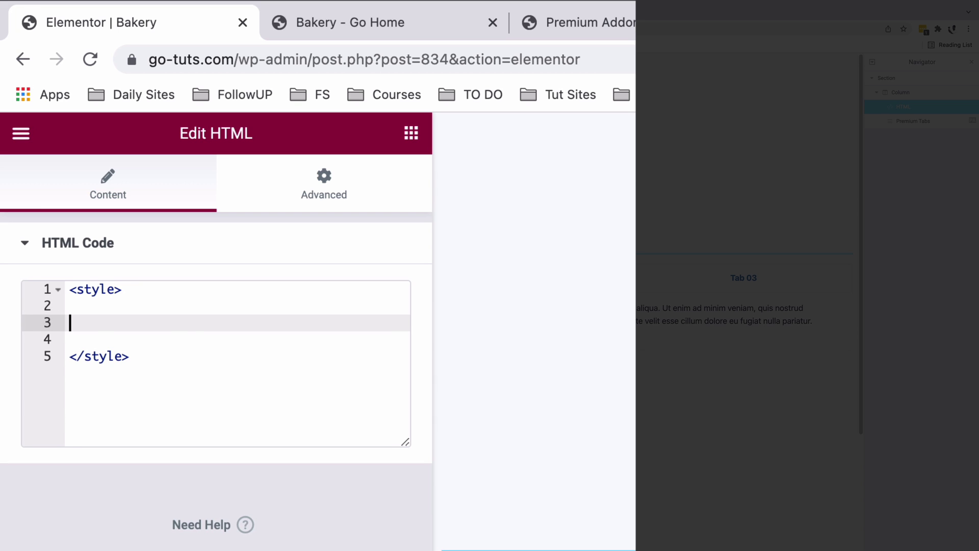
text(.premium-tabs {     display: flex;     flex-direction: column-reverse; })
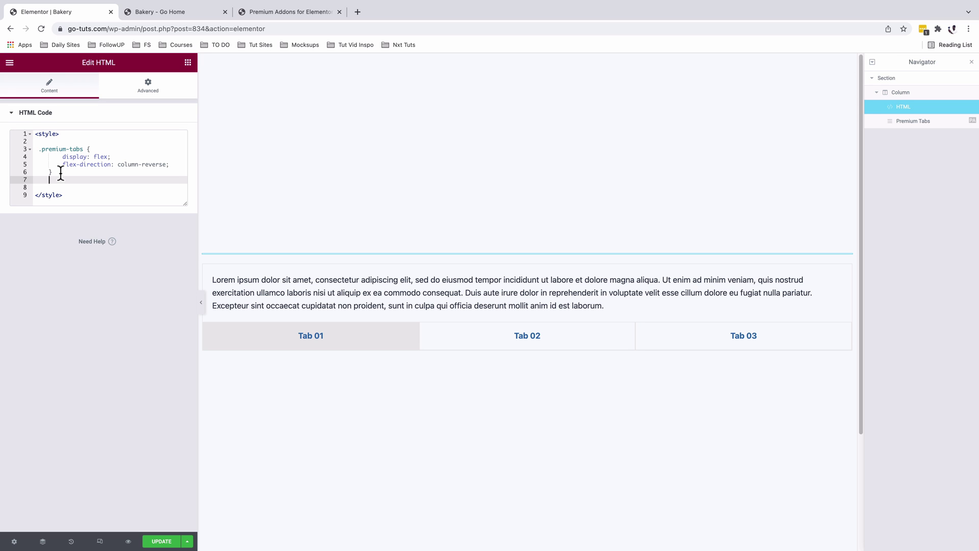
drag(61, 173, 41, 151)
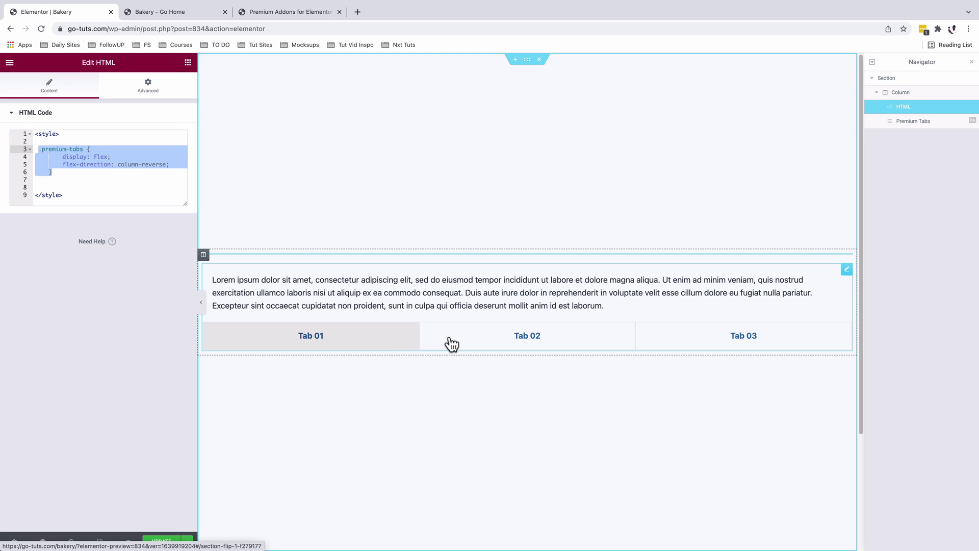
click(656, 345)
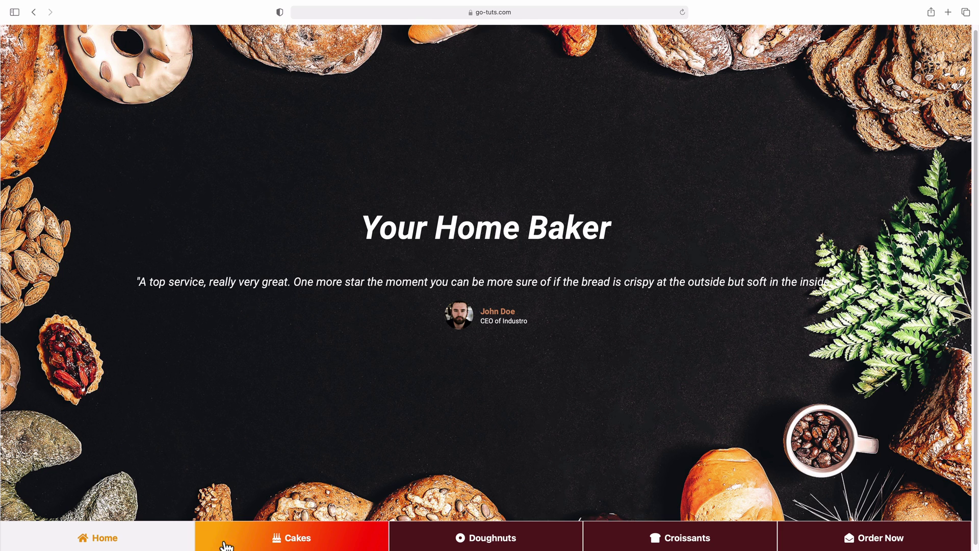
Preview the Home, Cakes and Doughnuts tabs on the finished bakery page
click(230, 543)
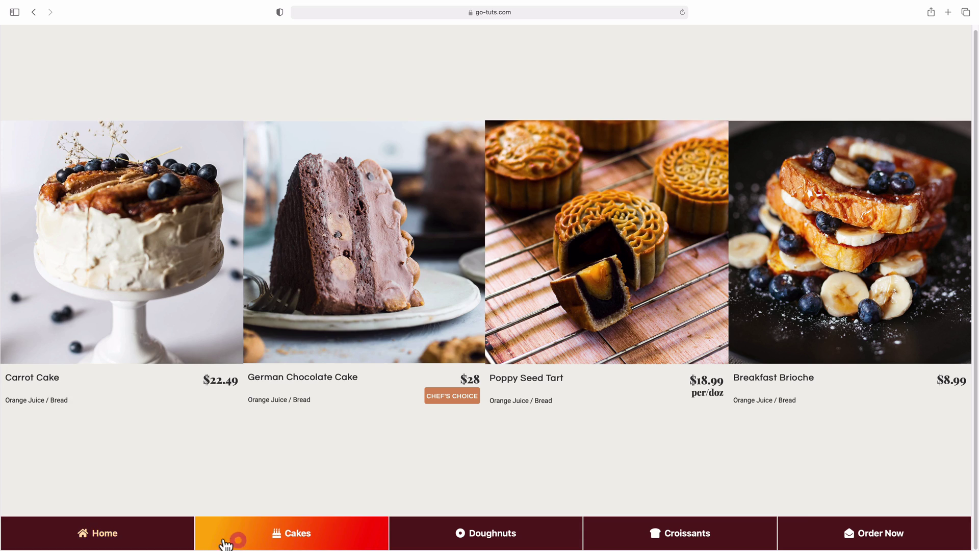
click(135, 544)
click(461, 532)
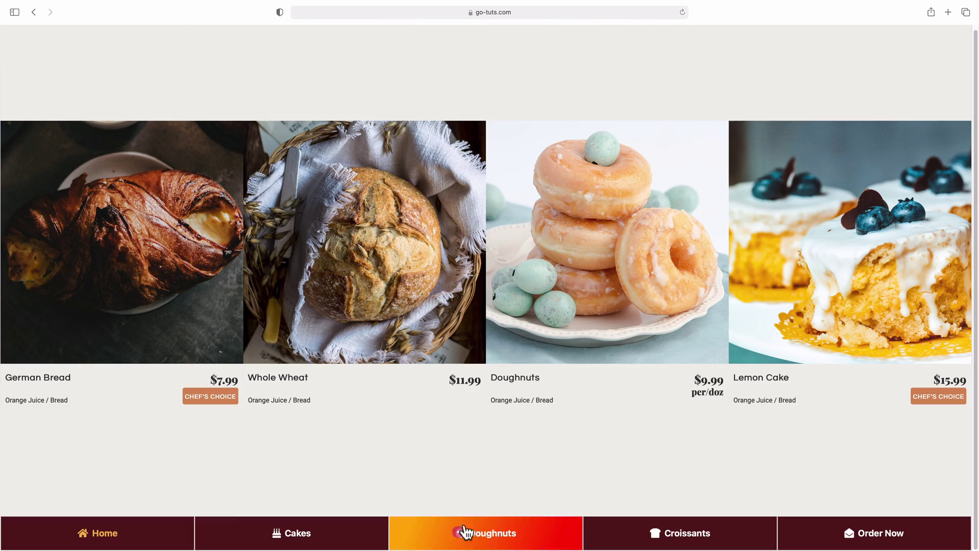
click(257, 541)
click(109, 534)
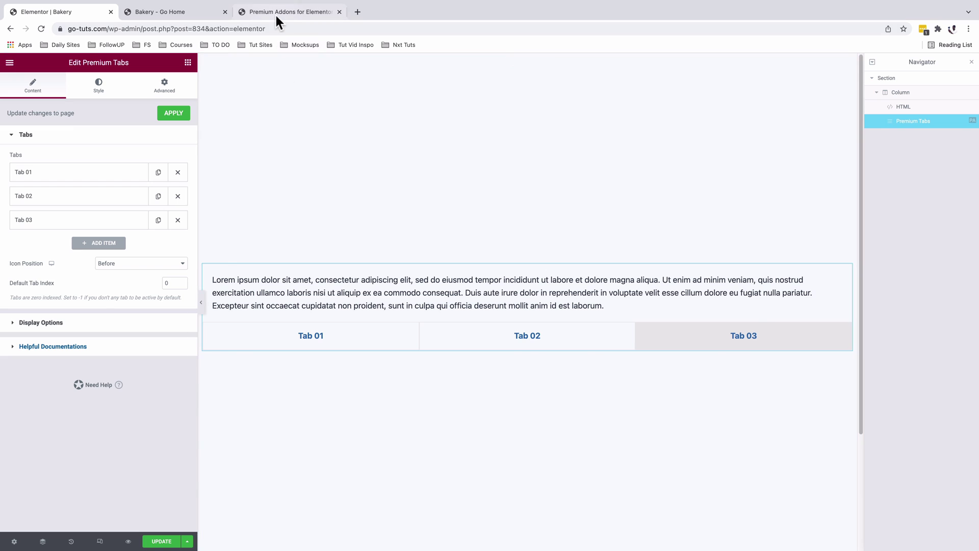
Switch to the WordPress dashboard and open the list of saved templates
click(276, 15)
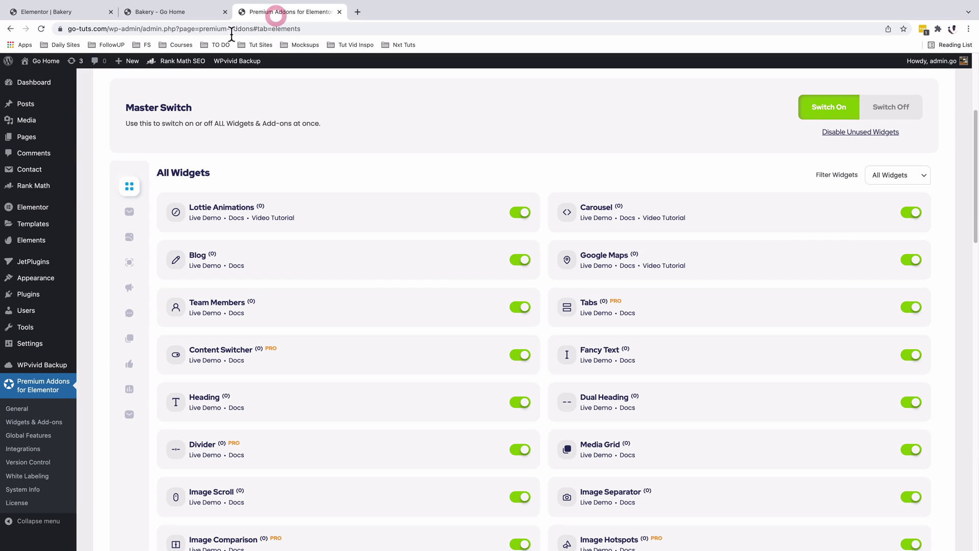
mouse_move(42, 289)
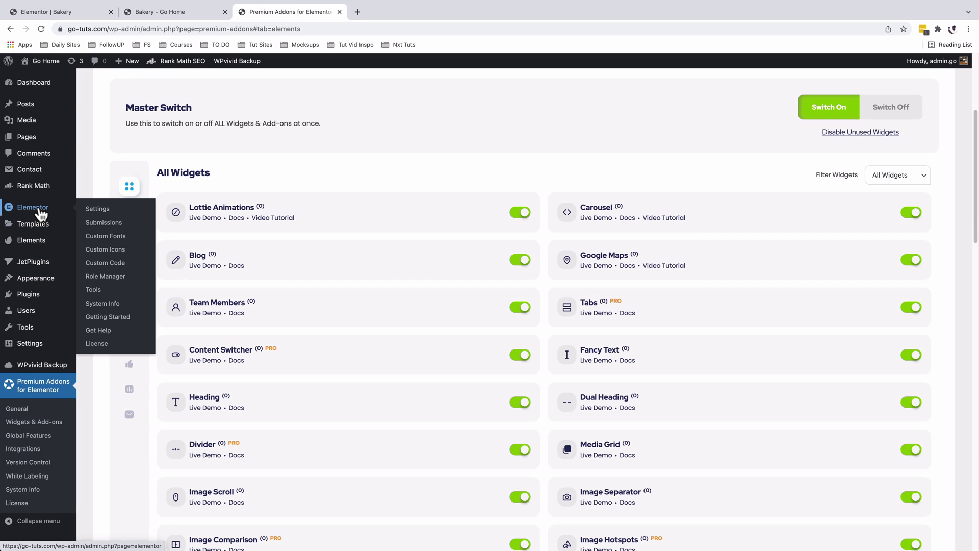
mouse_move(45, 225)
click(93, 229)
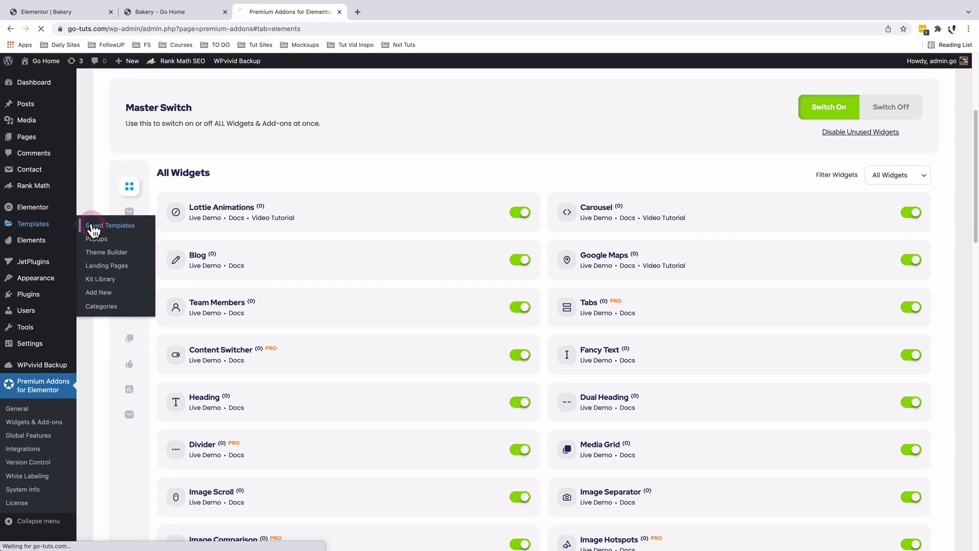
Open the homex template with Elementor and check its section's content width options, keeping Full Width
mouse_move(145, 293)
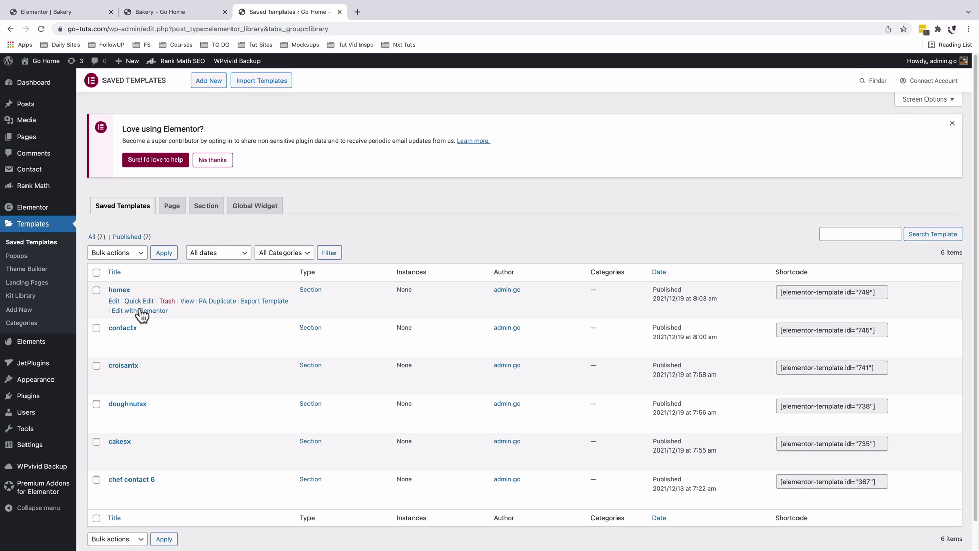
click(142, 313)
click(386, 11)
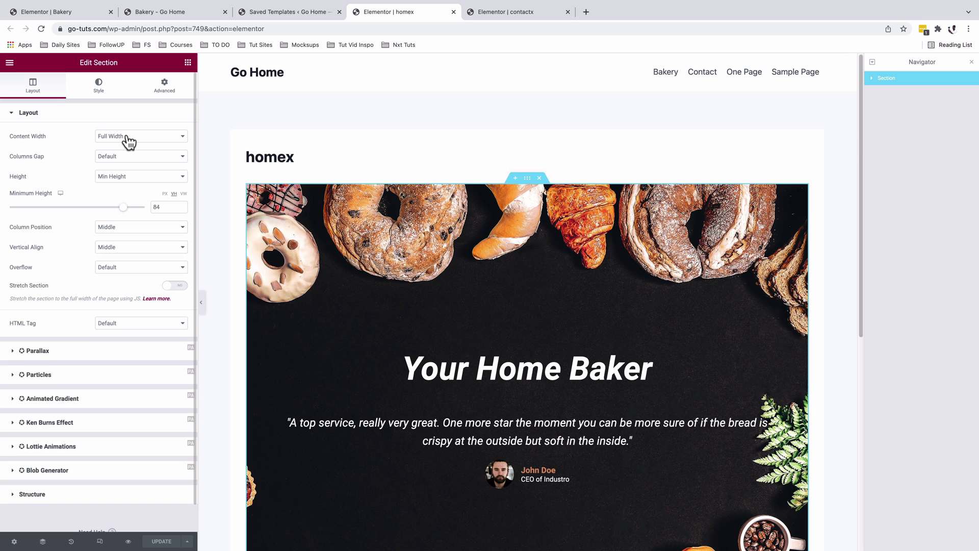
click(129, 141)
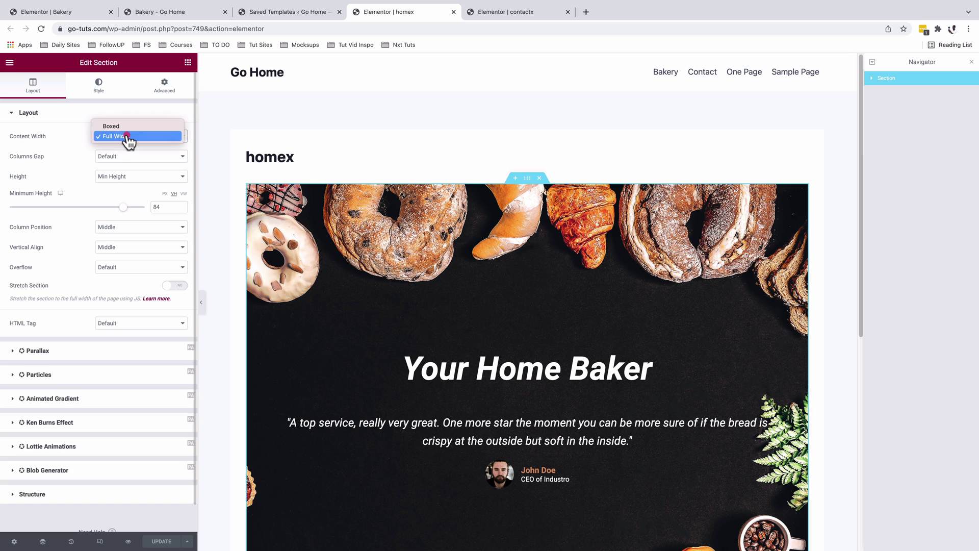
click(126, 138)
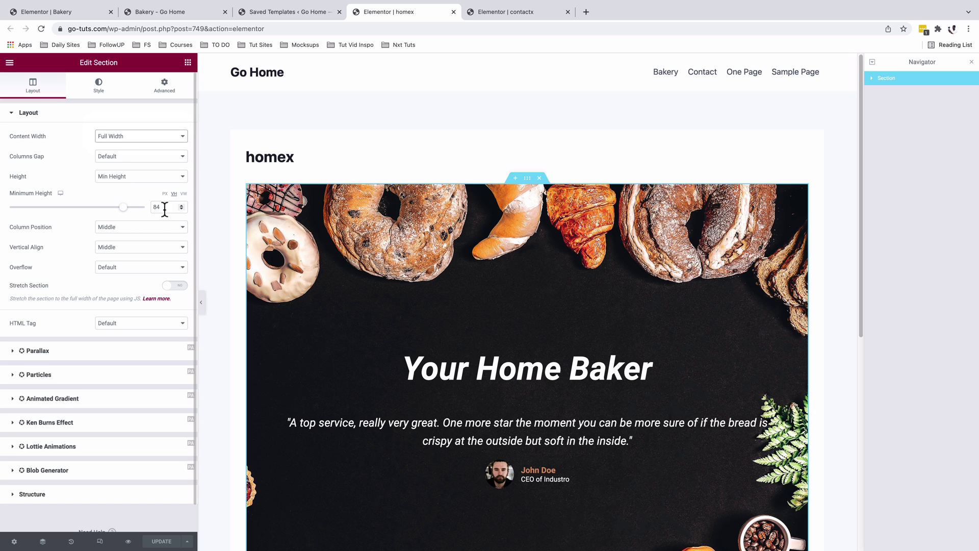
Go to the new draft Elementor page and set its page layout to Elementor Canvas
click(309, 14)
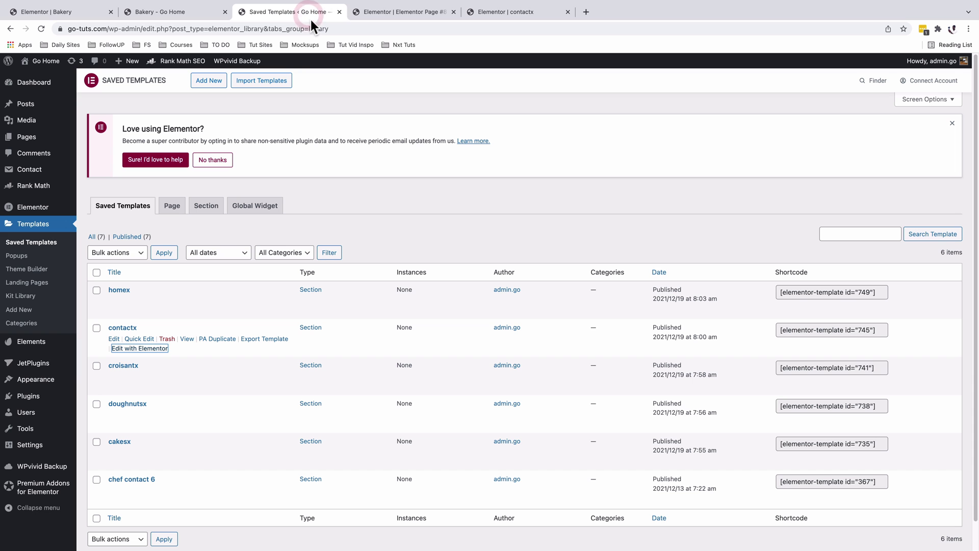
click(382, 11)
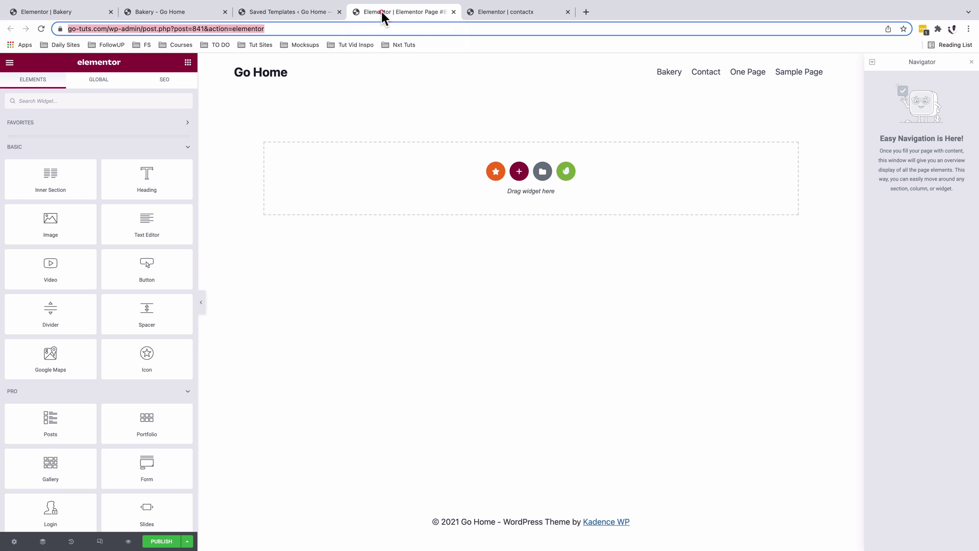
click(14, 541)
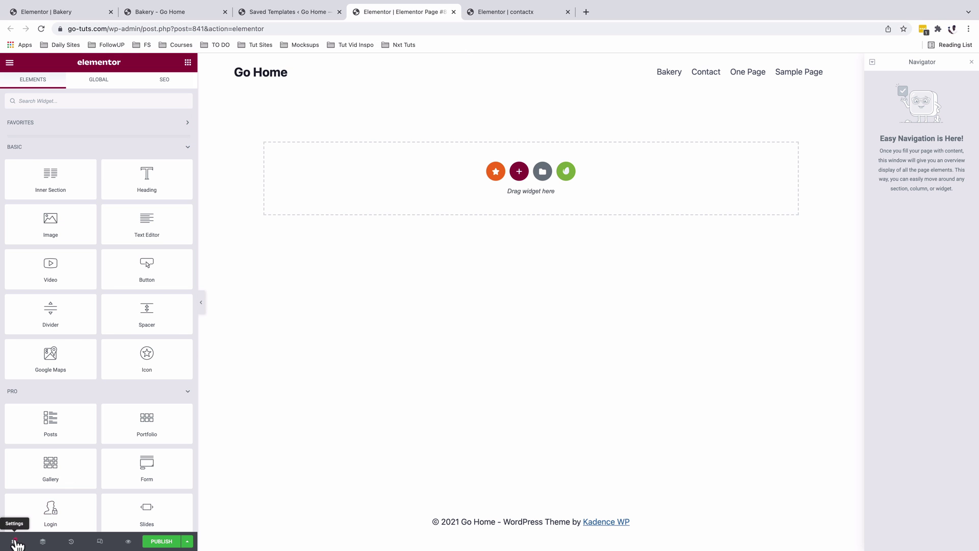
click(128, 326)
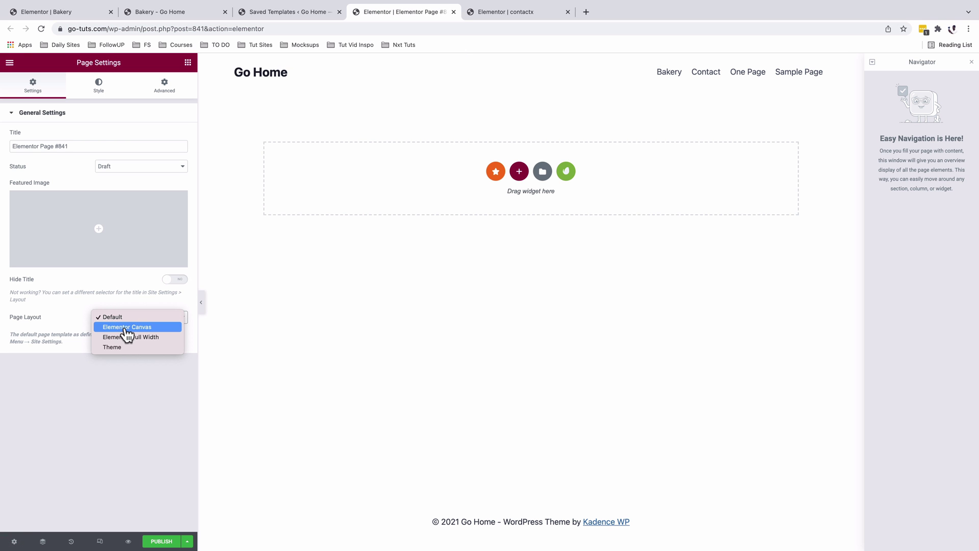
click(127, 326)
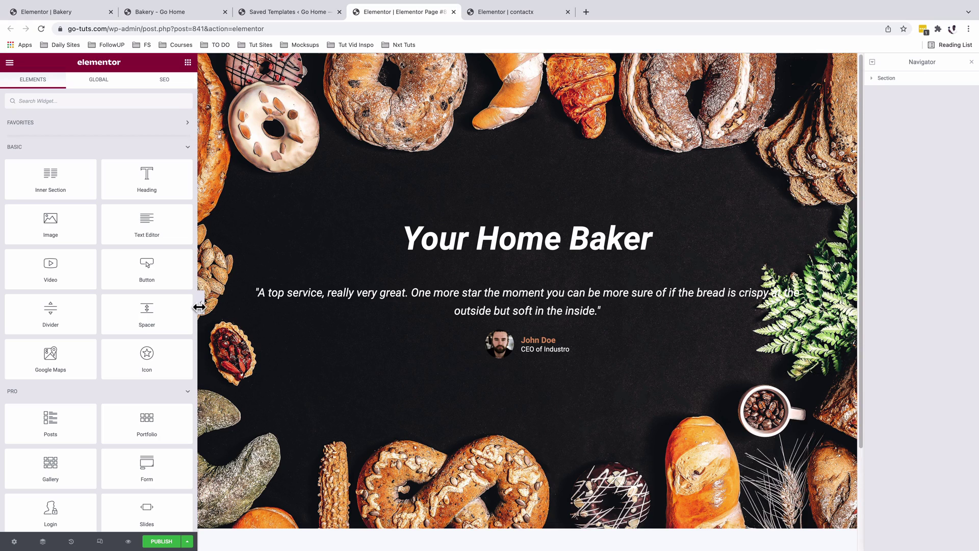
Preview the homex section across the whole window, restore the editing panel and return to the Bakery page editor
click(201, 305)
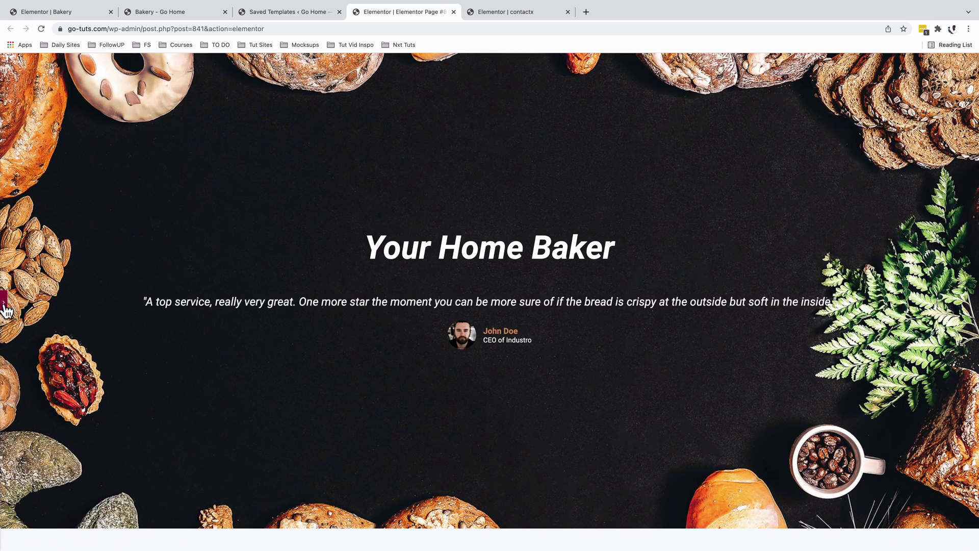
click(4, 304)
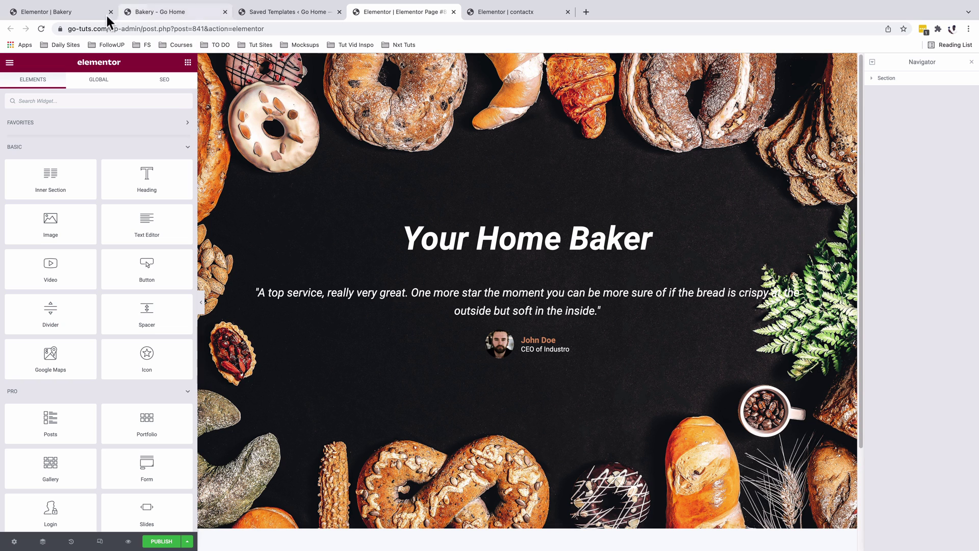
click(68, 12)
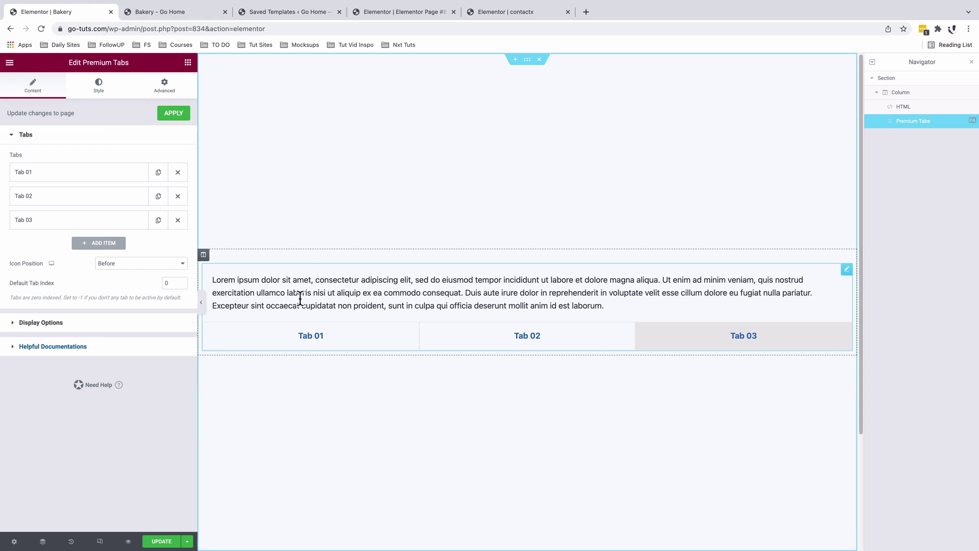
Go to the draft Elementor page, preview its home section in tablet and mobile views, and return to desktop view
click(404, 10)
click(100, 541)
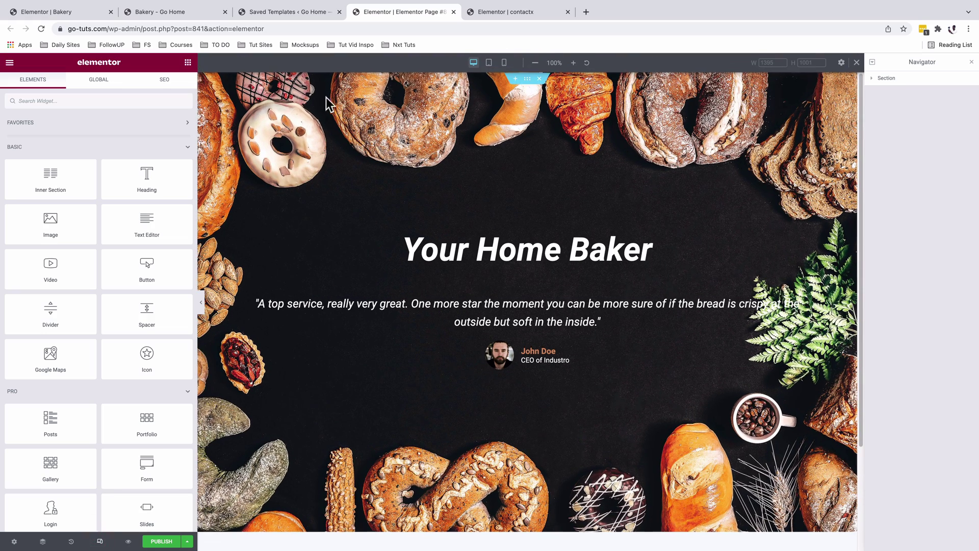
click(489, 62)
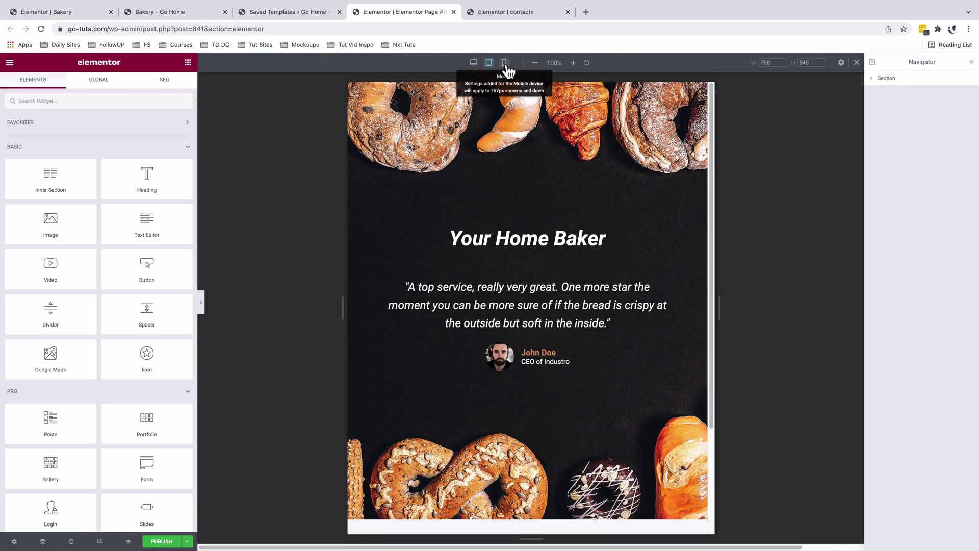
click(504, 65)
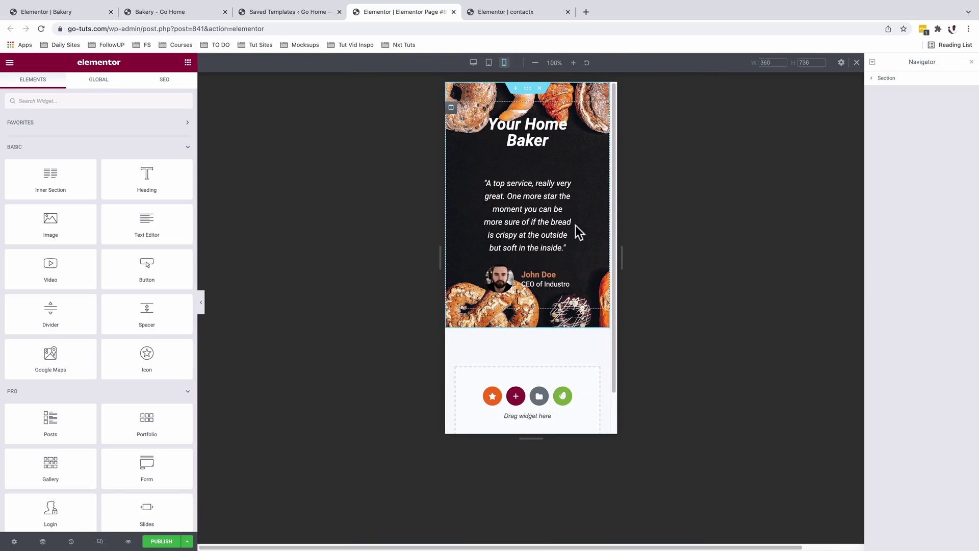
key(ctrl+shift+m)
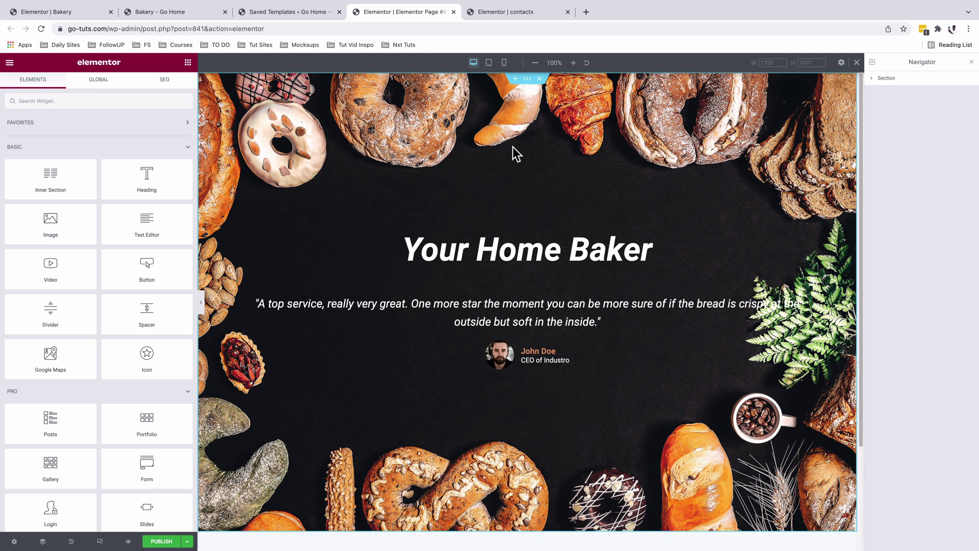
Open the Save as Template dialog for the home section, check the saved templates list, and close the dialog without saving
right_click(528, 83)
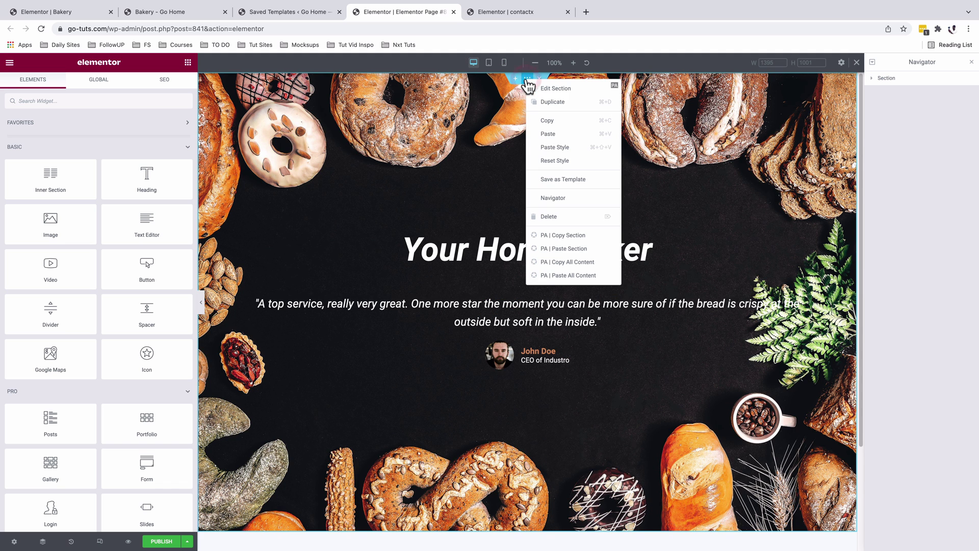
click(556, 177)
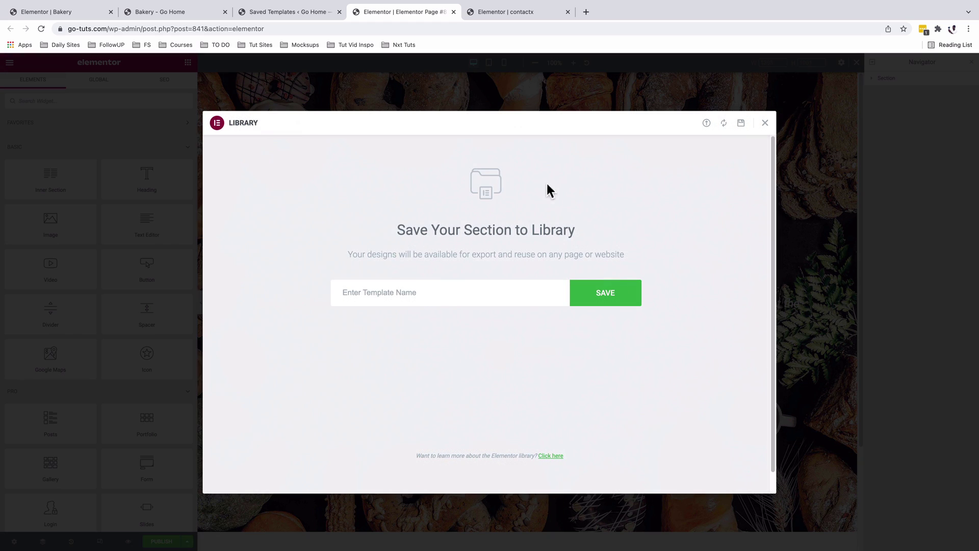
click(417, 300)
click(265, 10)
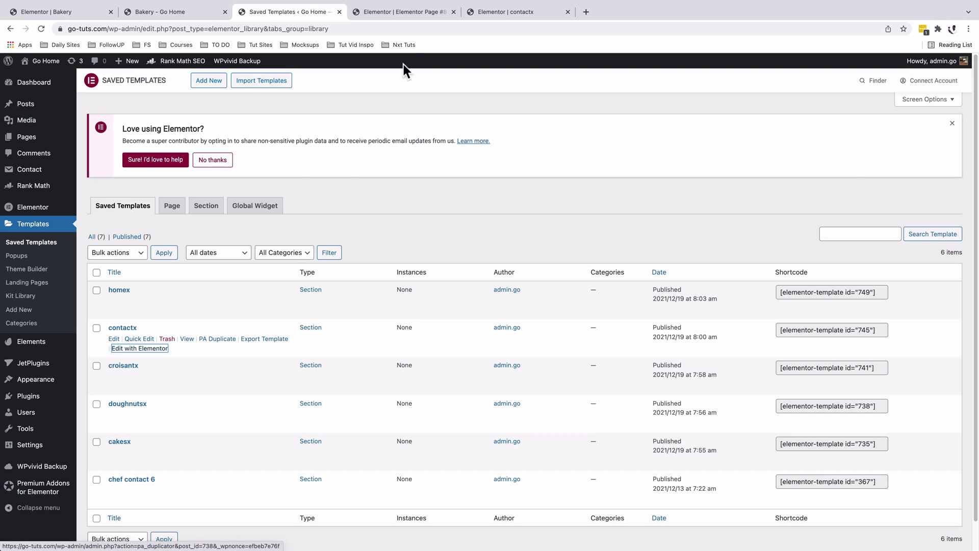
click(406, 12)
click(765, 124)
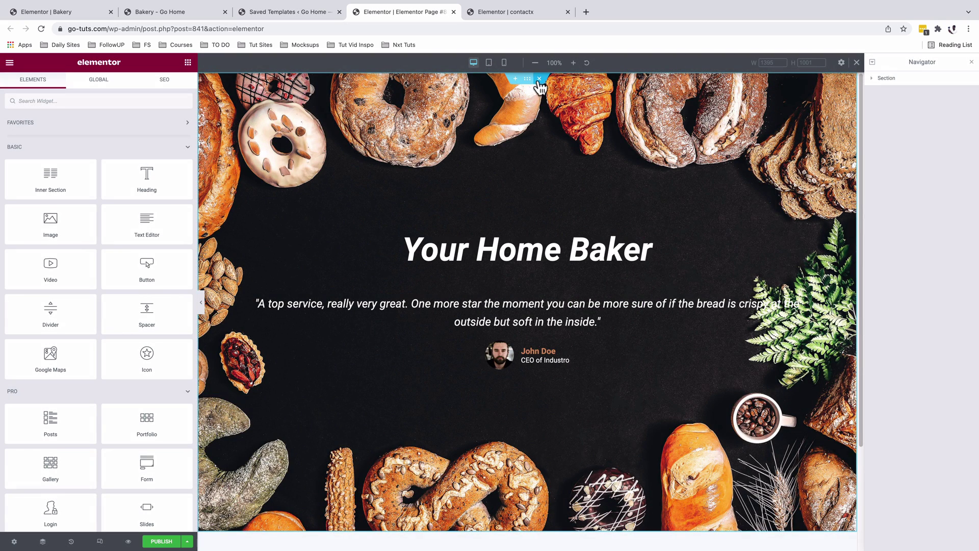
Delete the home section from the draft page and paste the contact section in its place
click(539, 80)
right_click(451, 148)
click(468, 161)
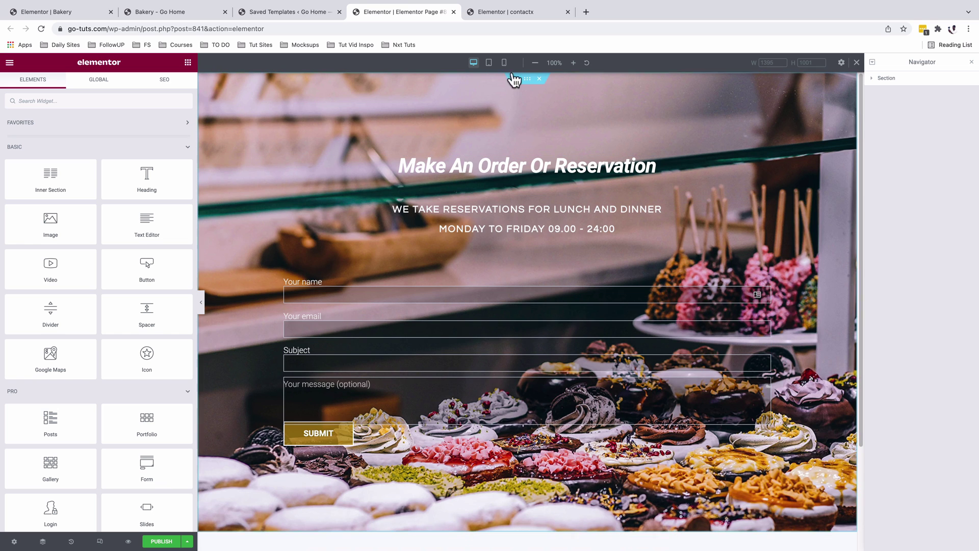
Preview the contact section in tablet and mobile views, look through the form, and return to desktop view
click(490, 62)
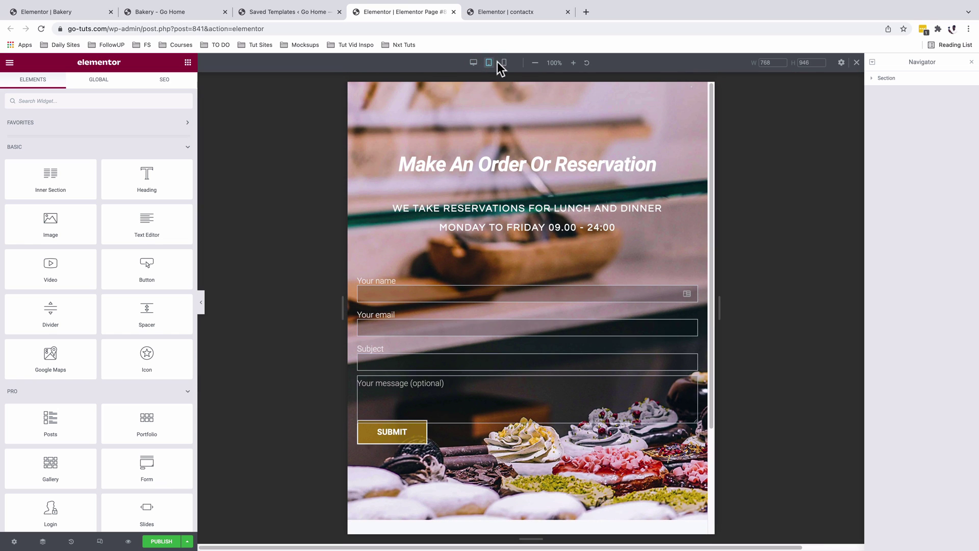
click(504, 63)
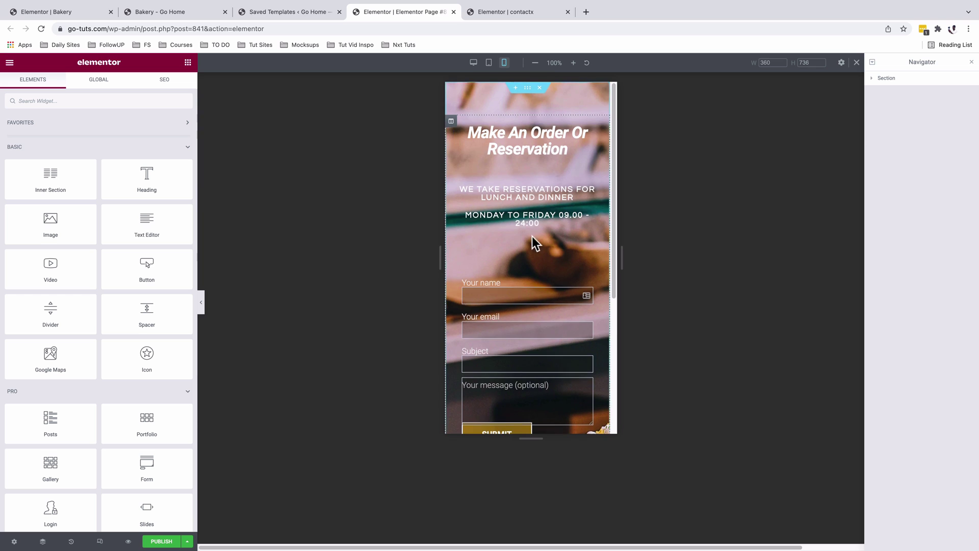
scroll(533, 231, down, 5)
scroll(532, 228, up, 4)
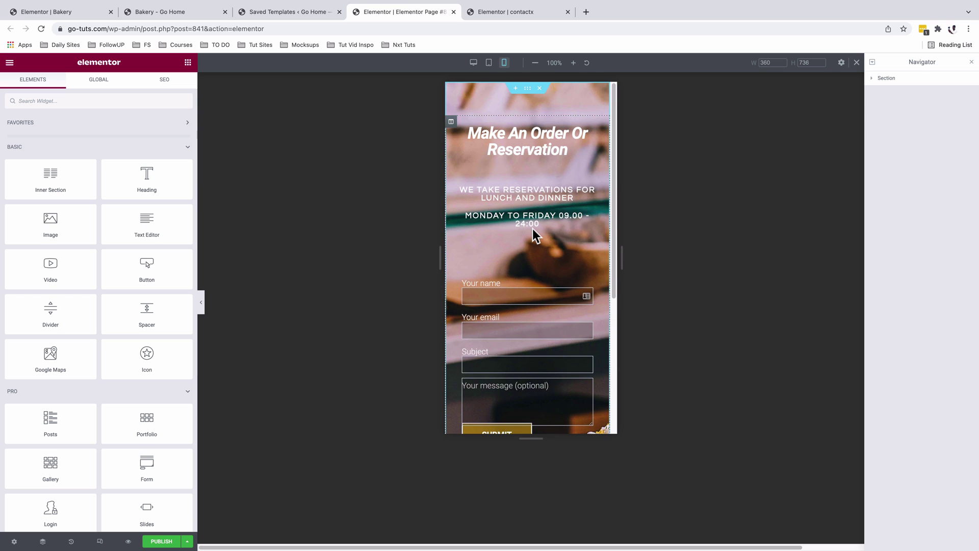
click(473, 63)
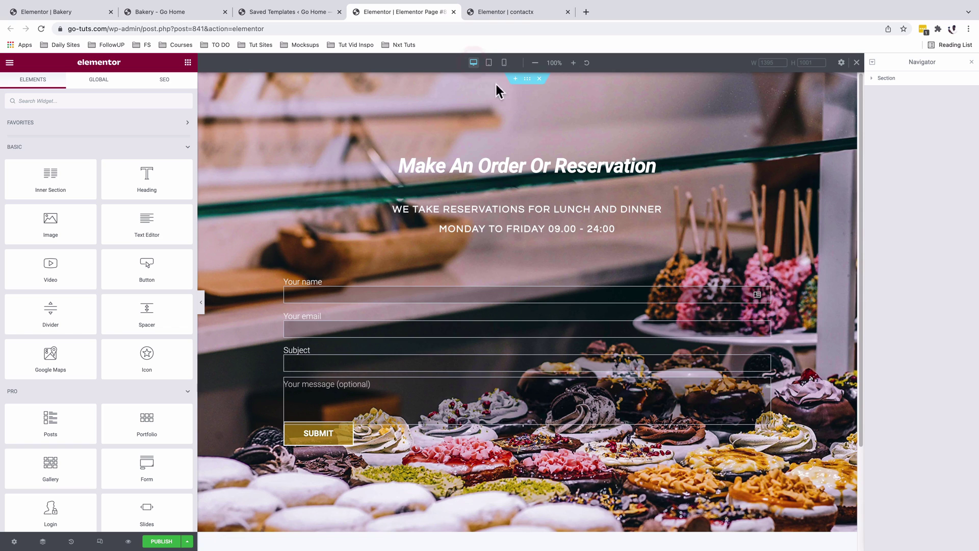
Open the contact form widget's content settings and search the widget list for "contac"
click(767, 274)
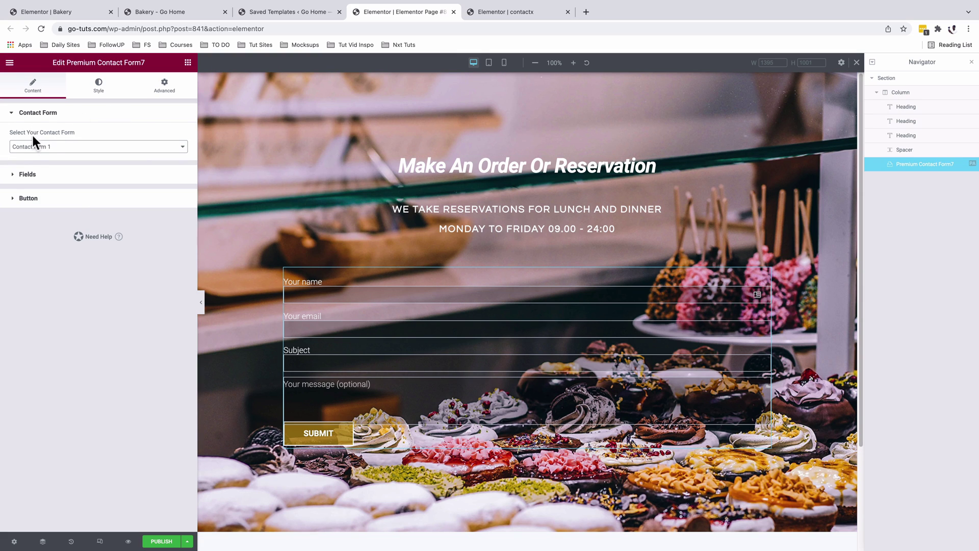
click(188, 64)
click(99, 102)
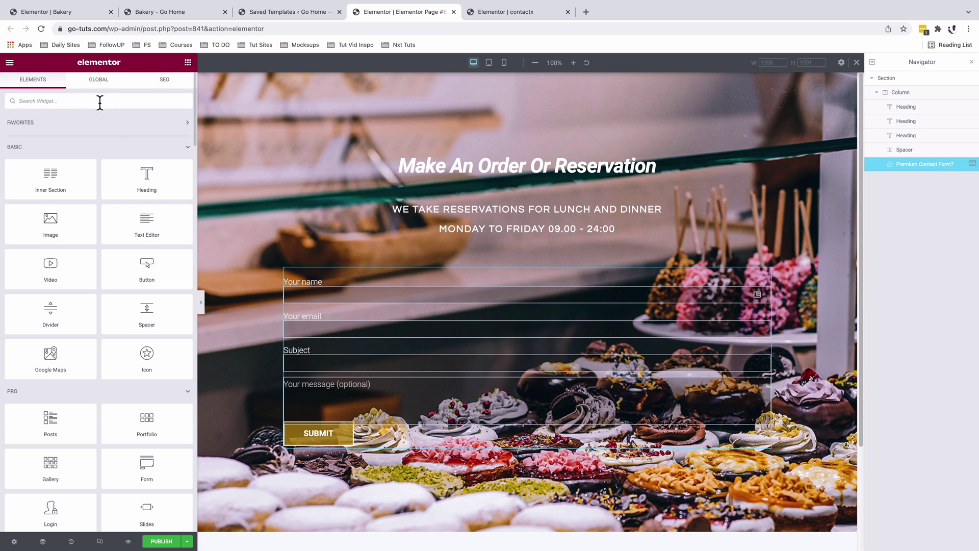
text(contac)
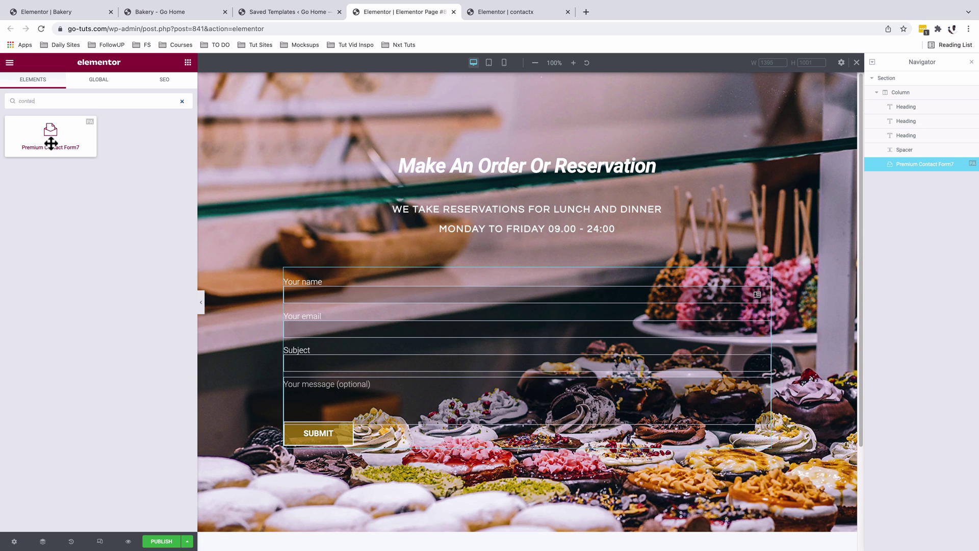
Examine the contact form's style settings for the form fields, labels and button
click(762, 285)
click(101, 88)
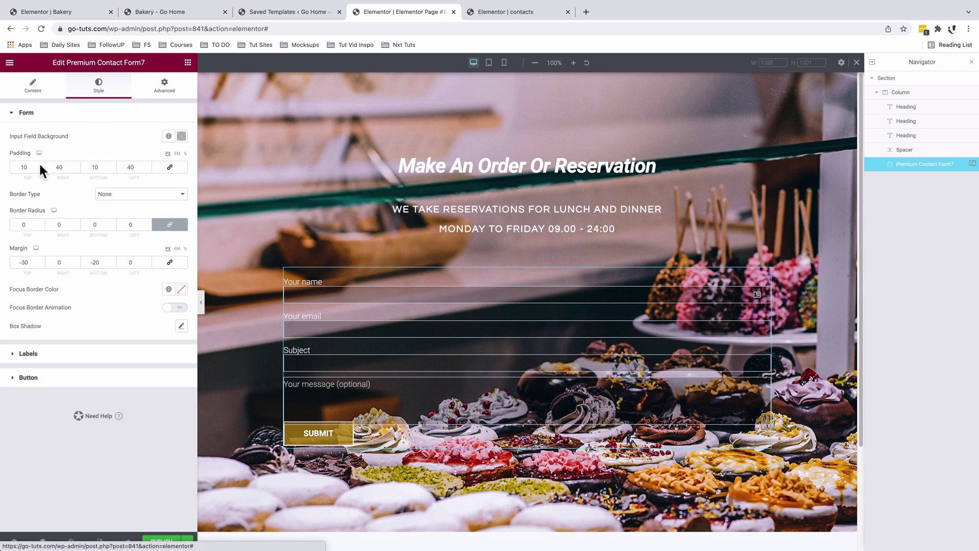
click(28, 354)
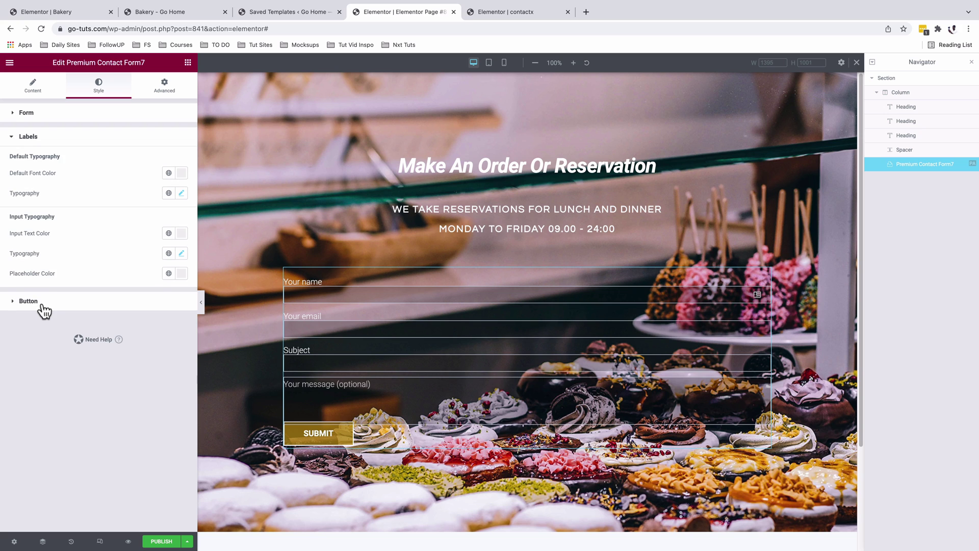
click(42, 305)
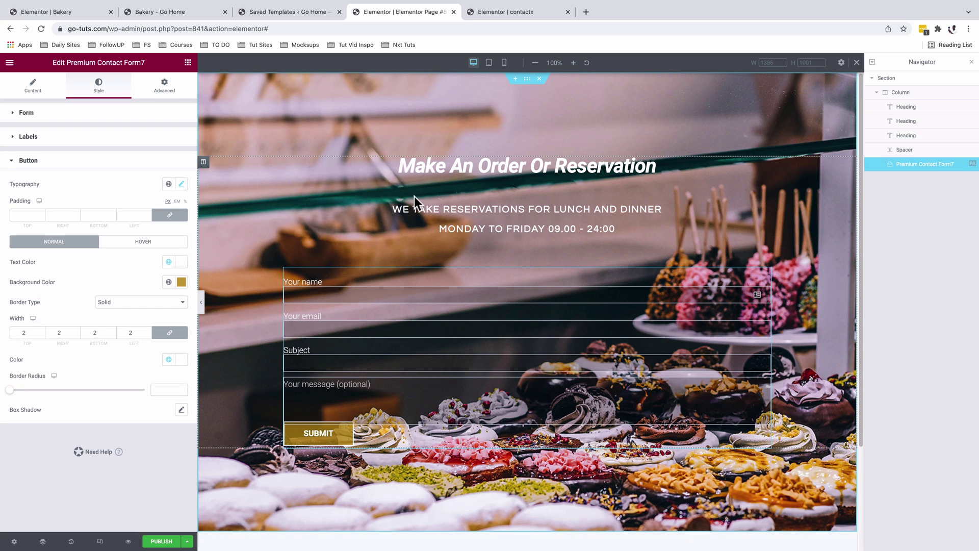
Search the widget list for "form" to see the available form widgets
click(188, 63)
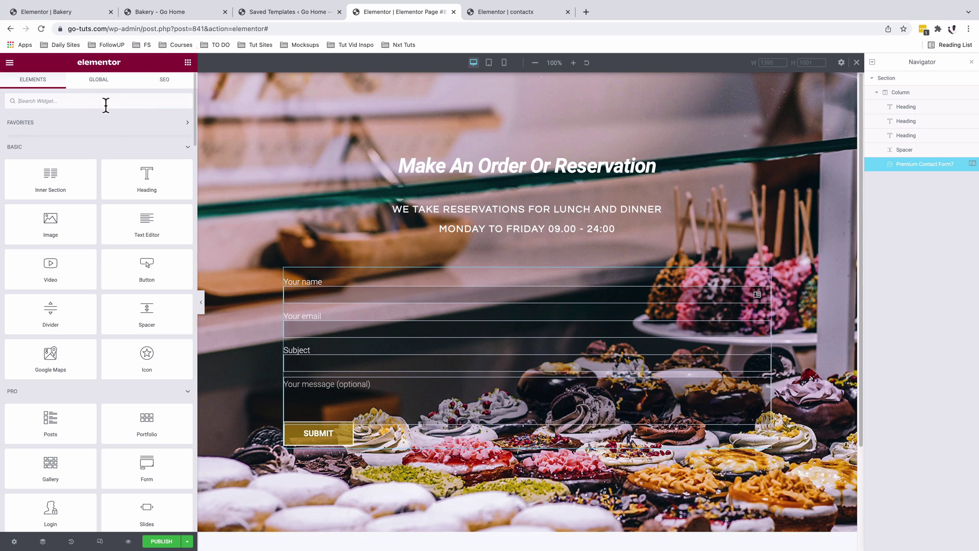
click(99, 104)
text(form)
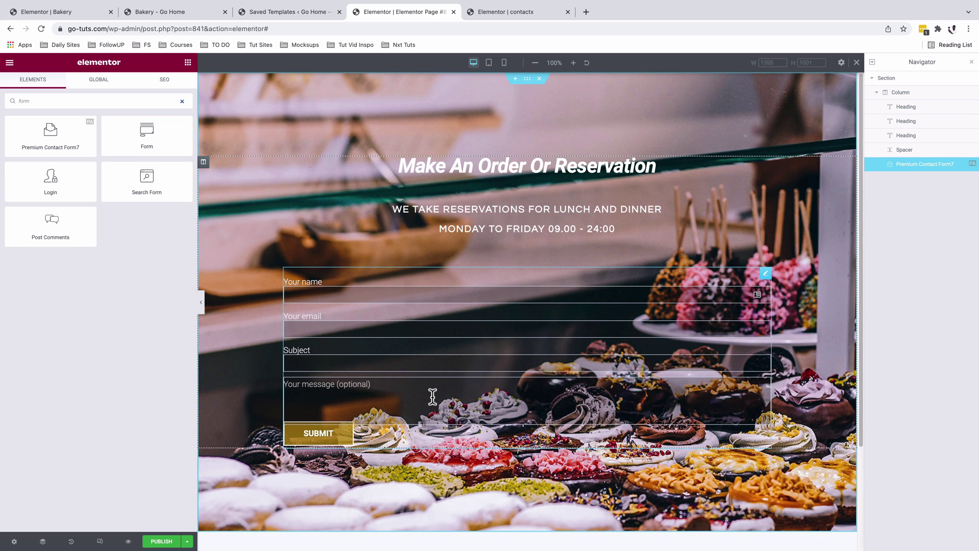
Close the draft page without saving and close the contactx template editor, returning to the Bakery page
right_click(526, 79)
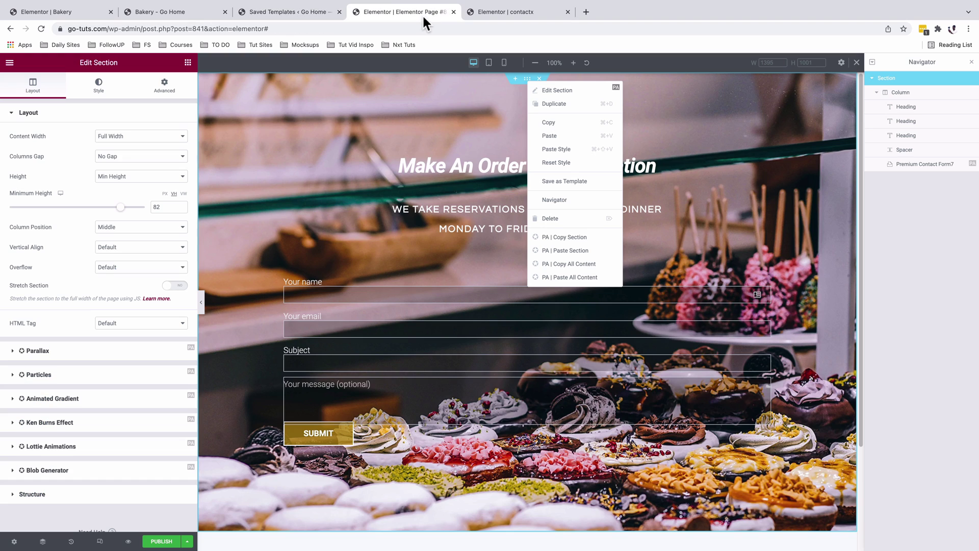
click(454, 12)
click(512, 202)
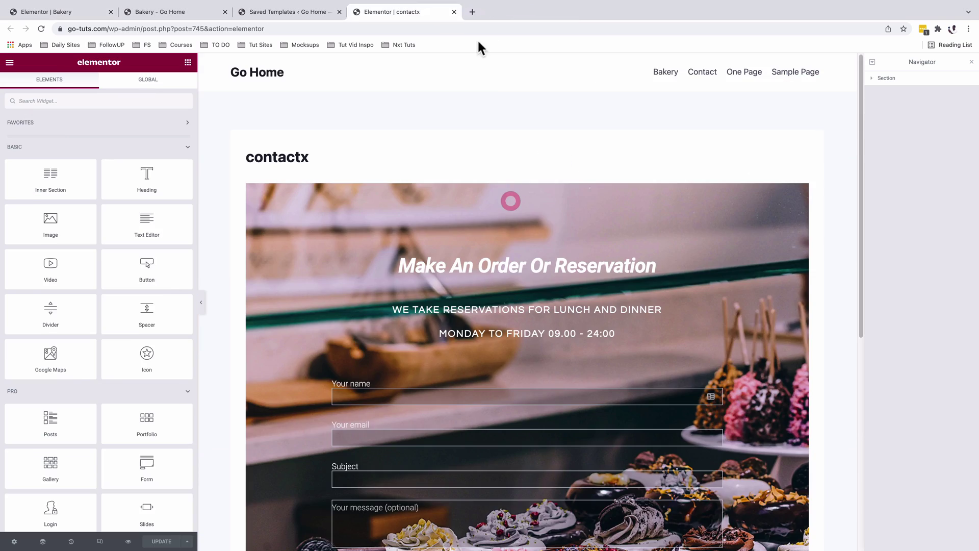
click(453, 11)
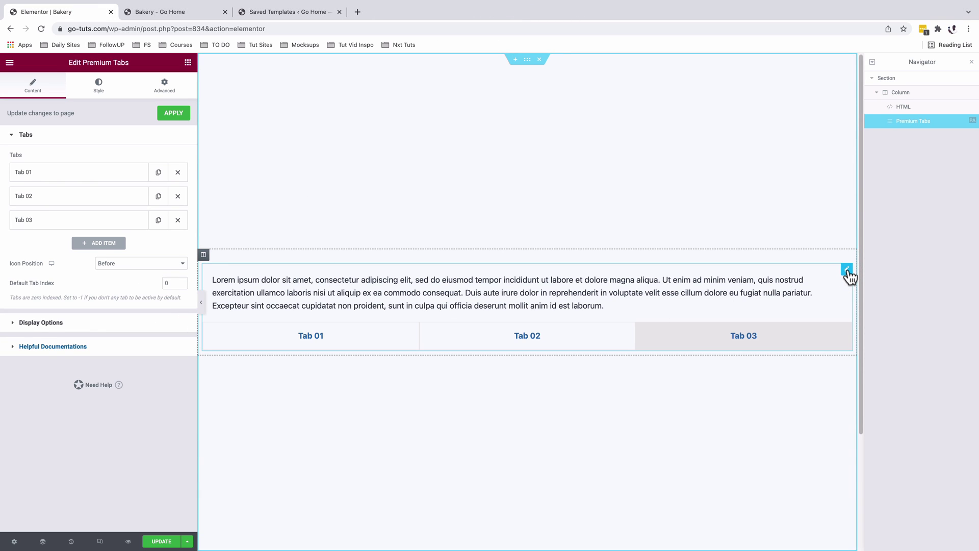
Set the title of the first Premium Tabs item, Tab 01, to Home
click(51, 181)
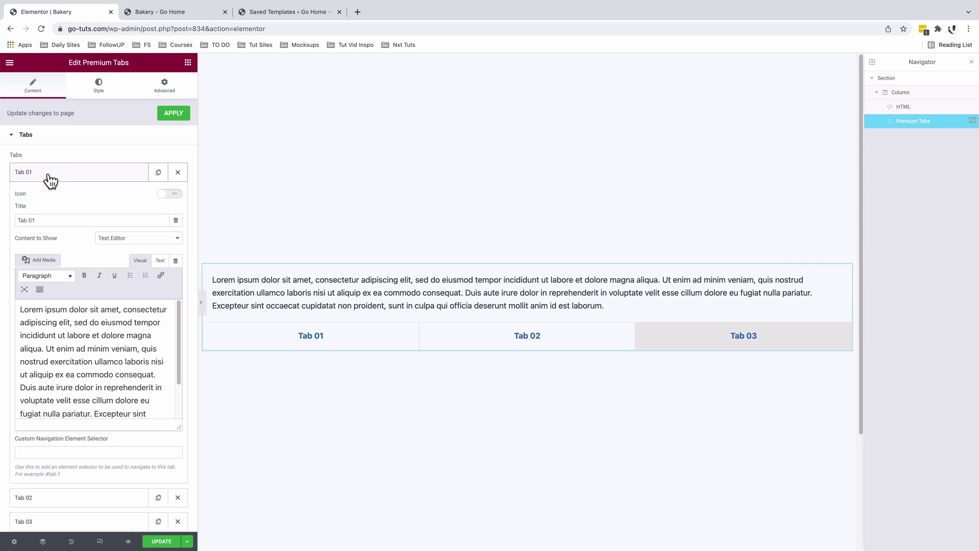
triple_click(56, 221)
text(Home)
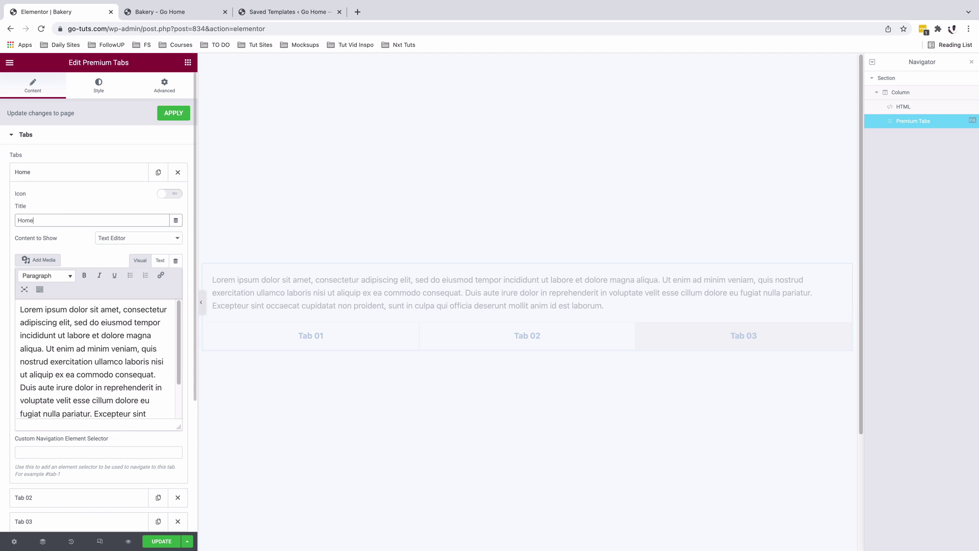
Enable the Home tab's icon and insert the Home icon from the icon library
click(169, 194)
click(96, 277)
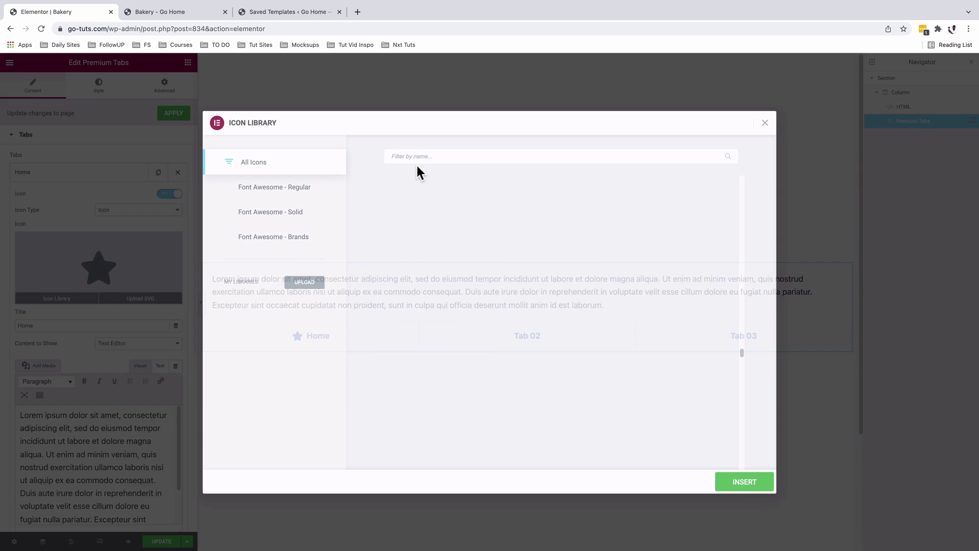
text(home)
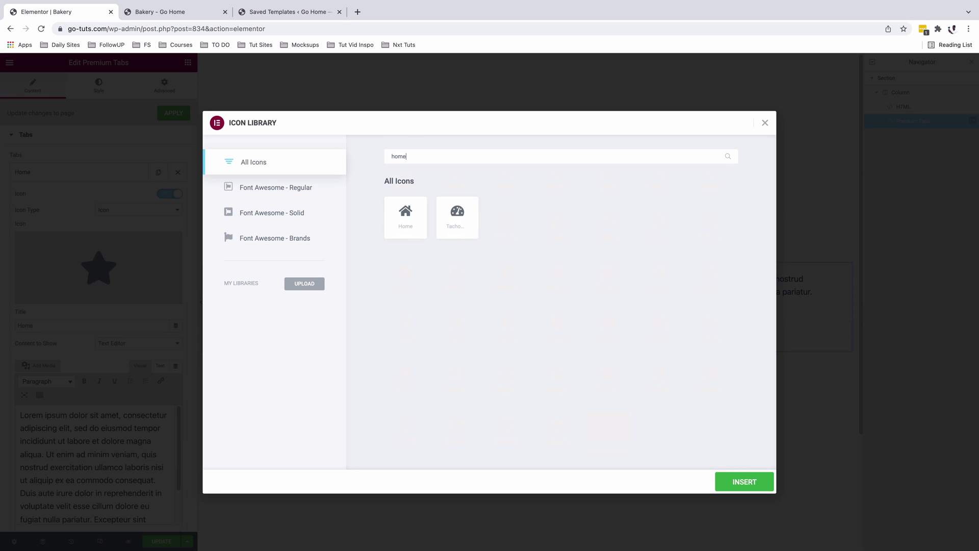
click(397, 209)
click(749, 485)
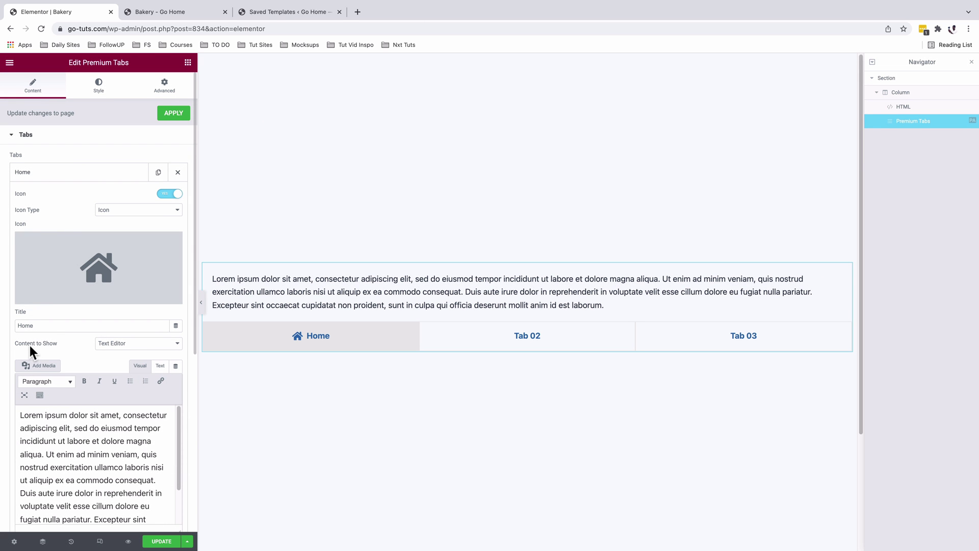
Set the Home tab's content to Elementor Template, choose the homex template, and check the result above the tabs
click(118, 351)
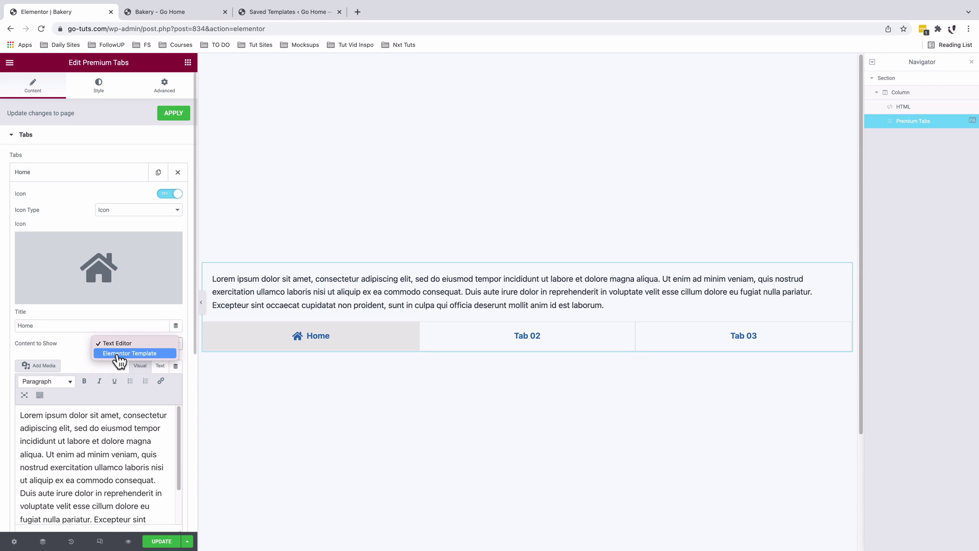
click(118, 354)
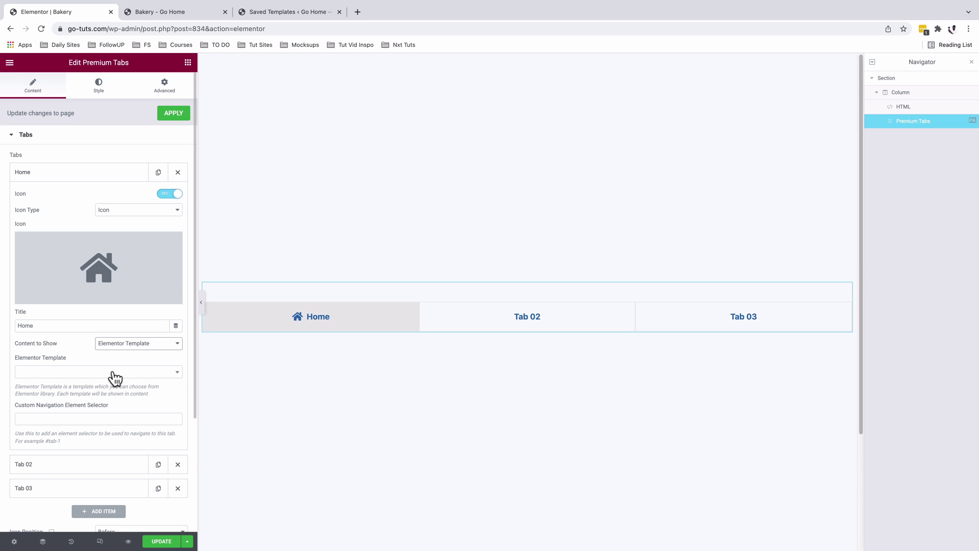
click(116, 344)
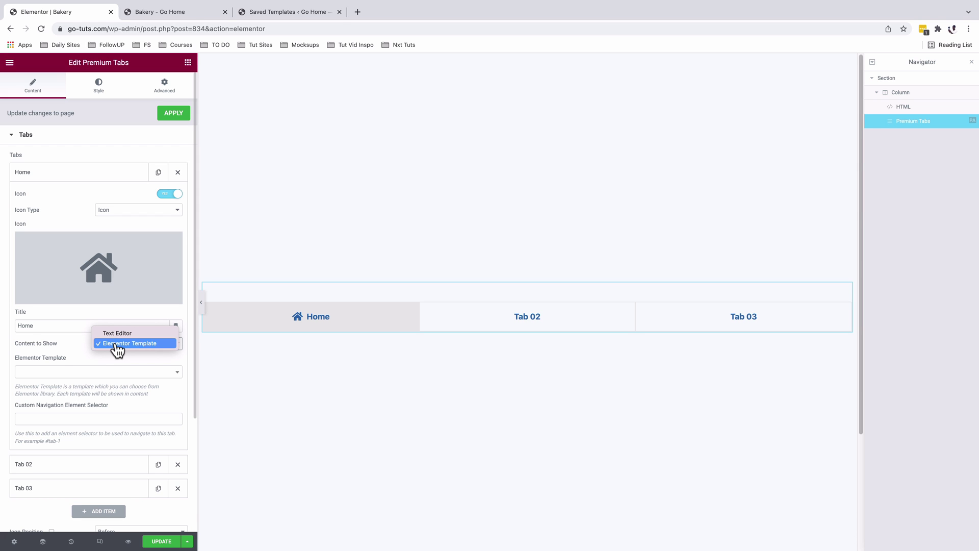
click(93, 358)
click(94, 371)
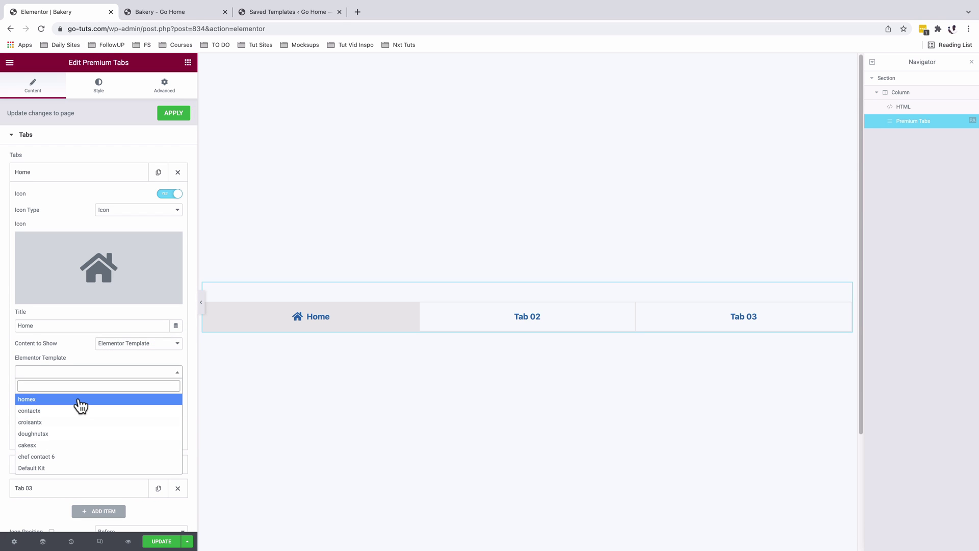
click(81, 400)
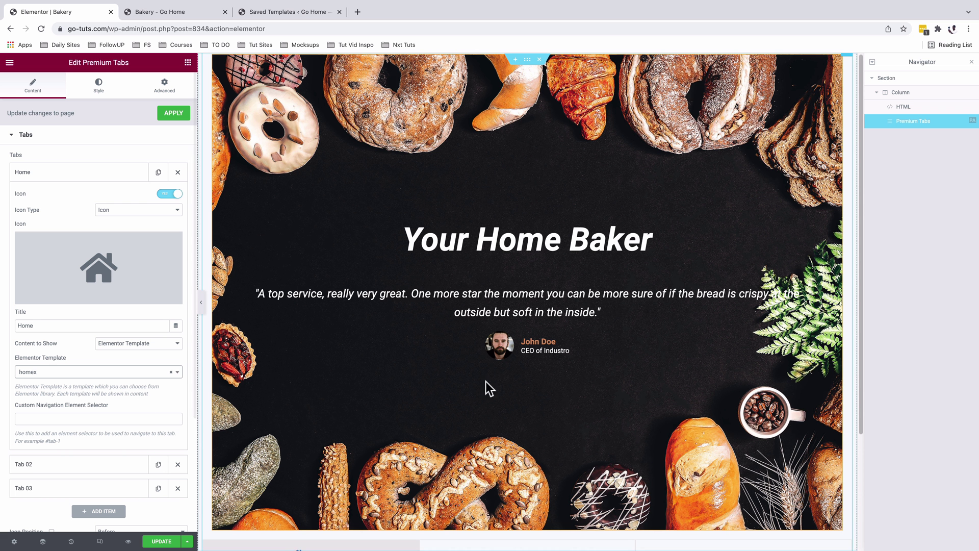
scroll(507, 377, down, 3)
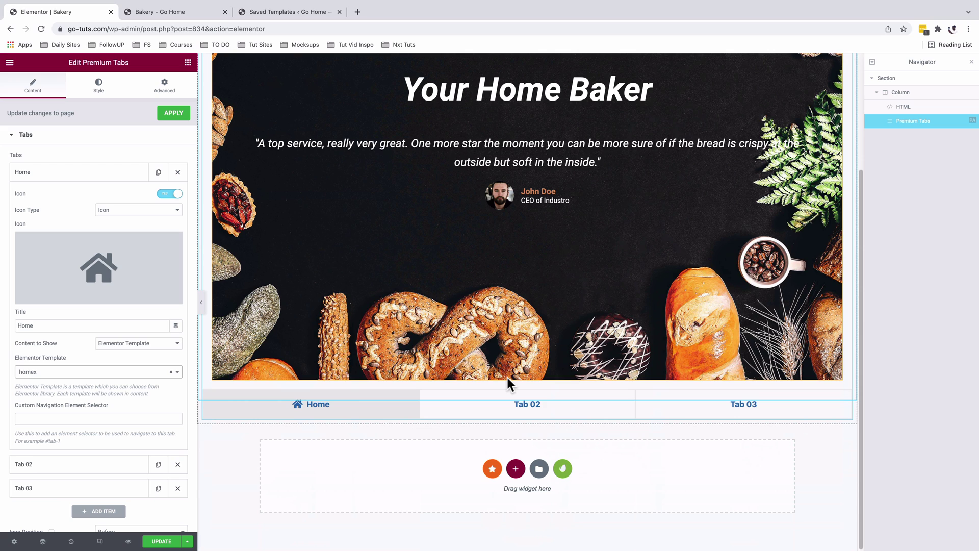
Set the title of the second Premium Tabs item, Tab 02, to Cakes
click(65, 467)
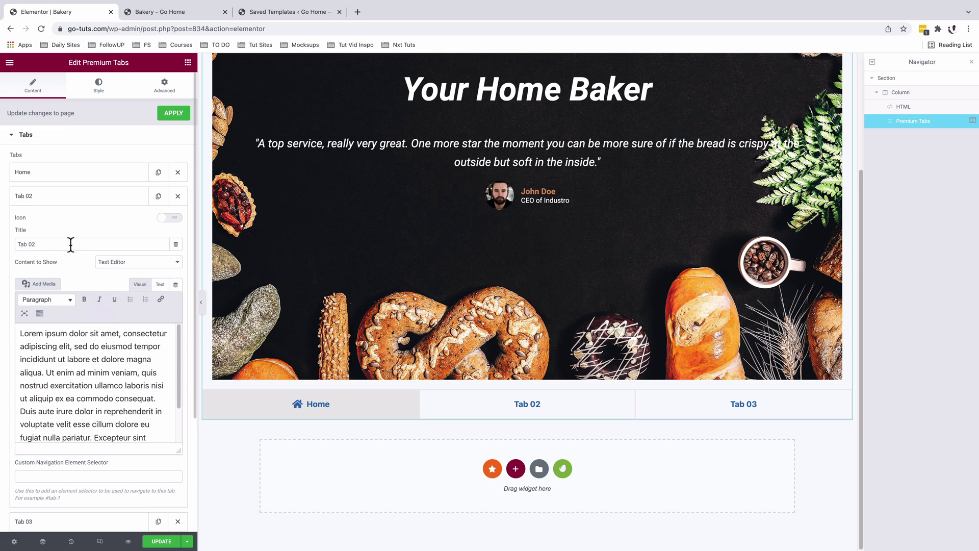
triple_click(38, 240)
text(Cakes)
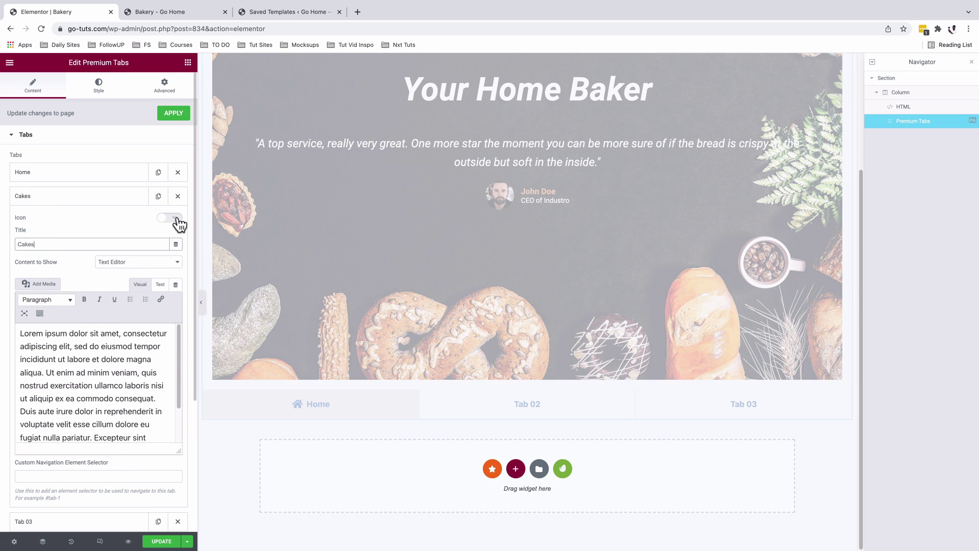
Enable the Cakes tab's icon and insert the birthday cake icon found by filtering the icon library for "cake"
click(174, 219)
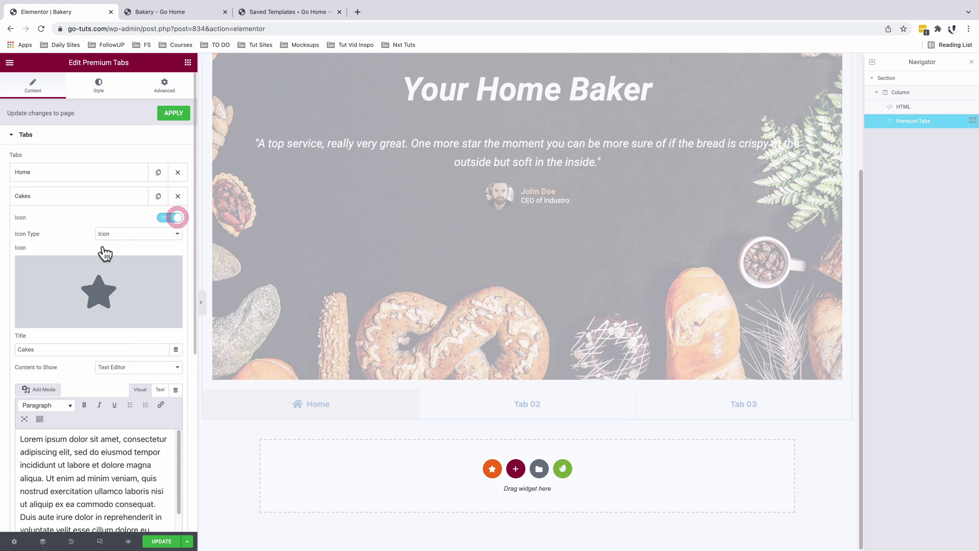
click(105, 262)
click(407, 155)
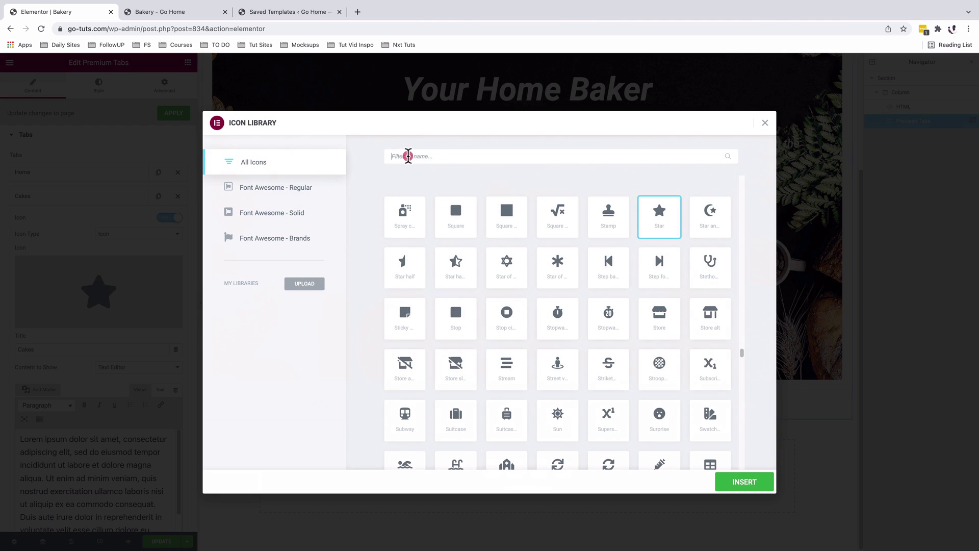
text(cake)
click(413, 214)
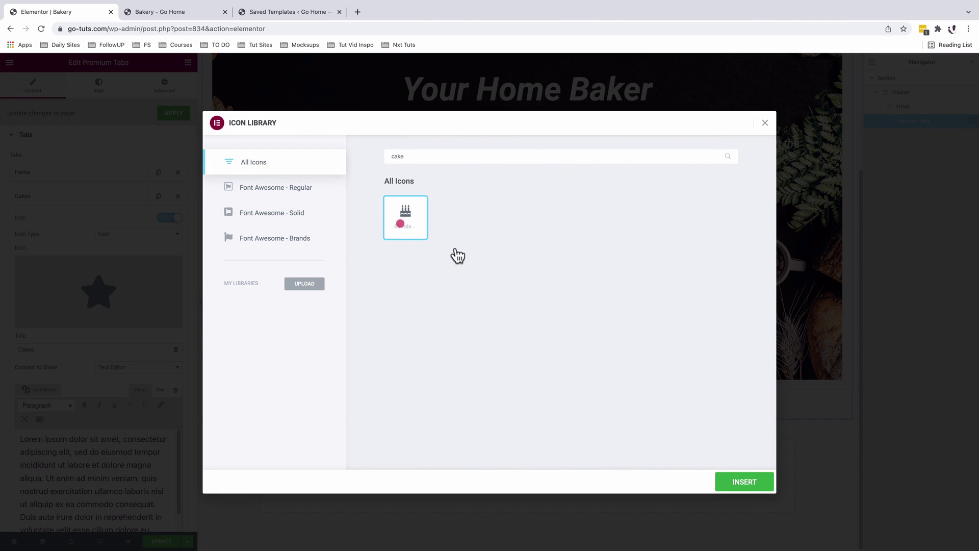
click(750, 484)
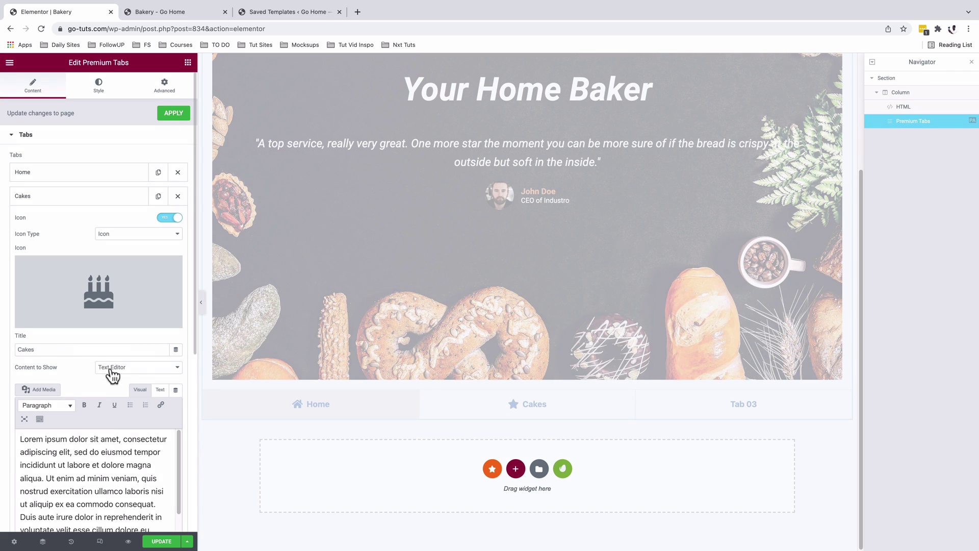
Set the Cakes tab's content to the Elementor Template cakesx and check switching between the Home and Cakes tabs
click(118, 369)
click(124, 377)
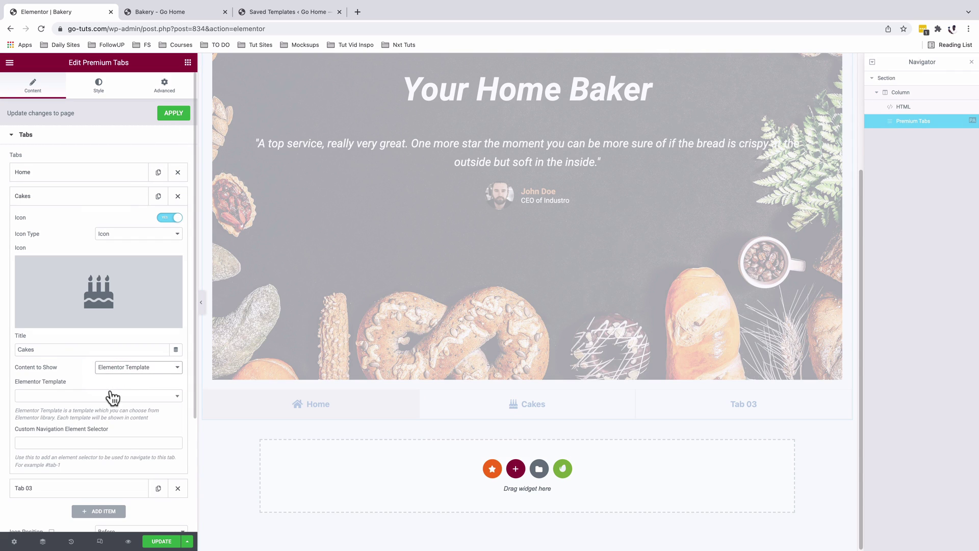
click(112, 397)
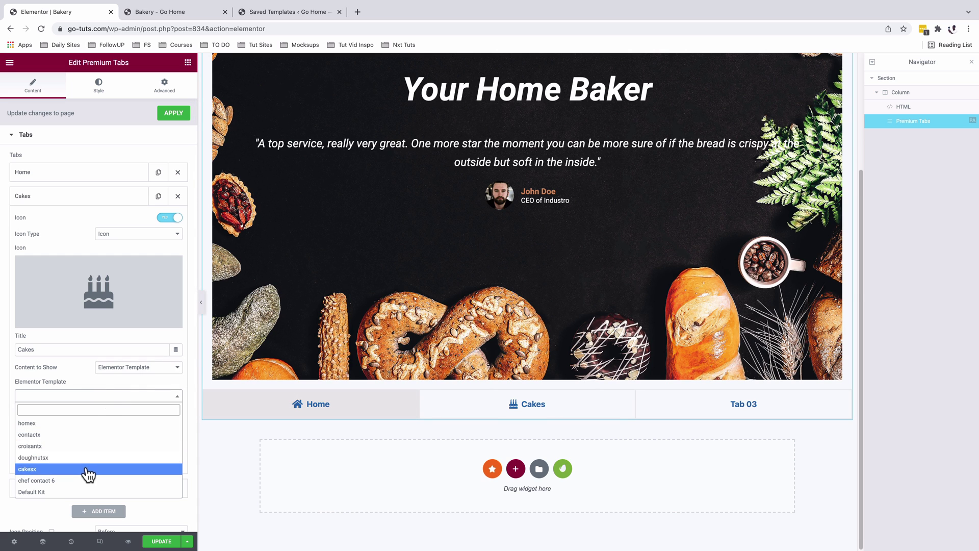
click(88, 471)
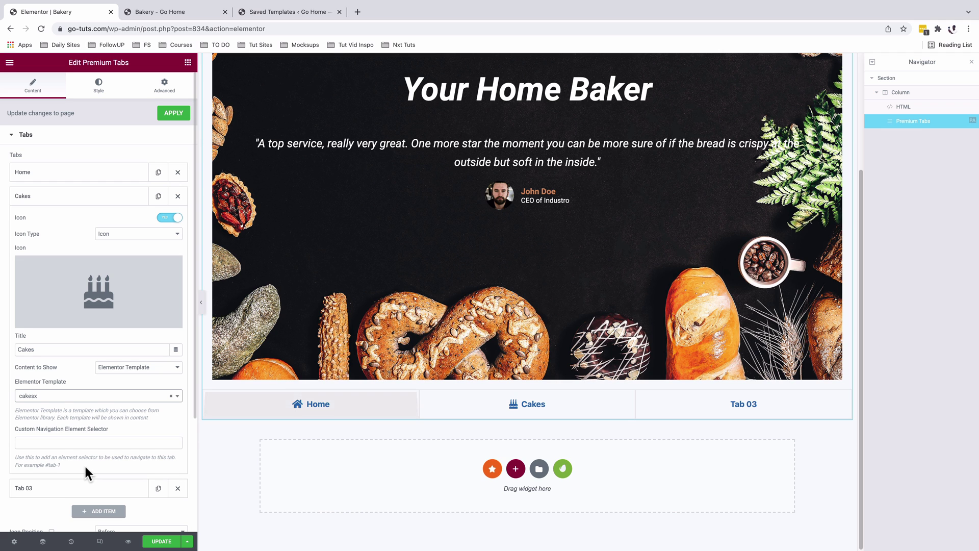
click(533, 408)
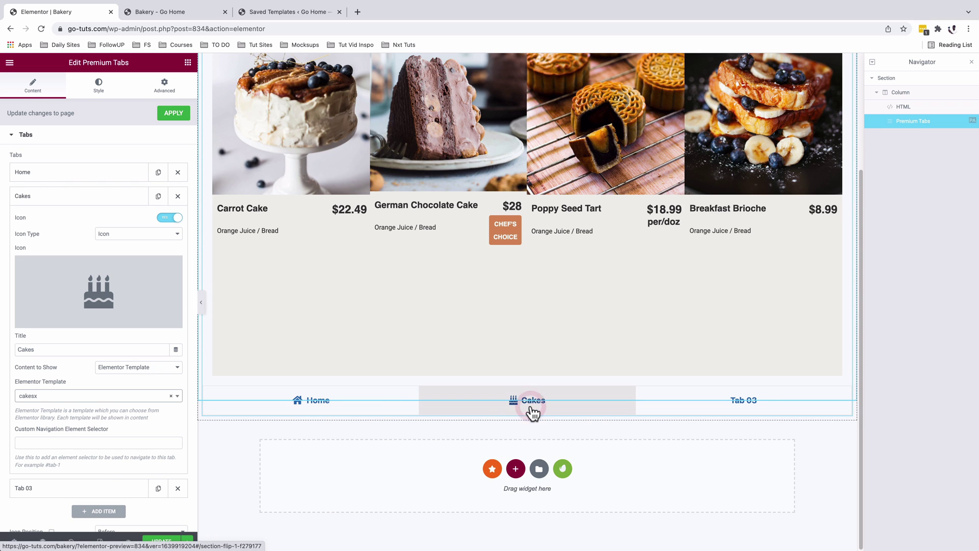
click(319, 410)
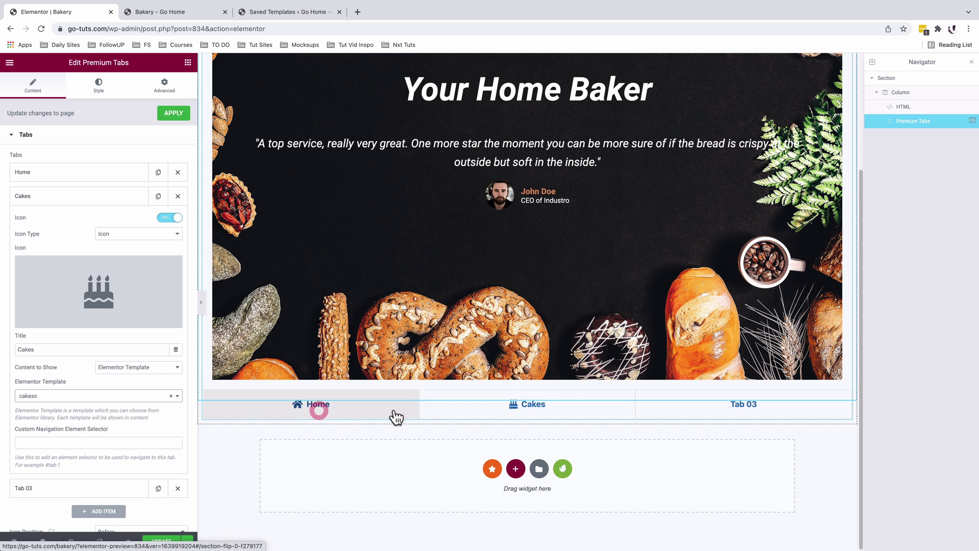
click(526, 414)
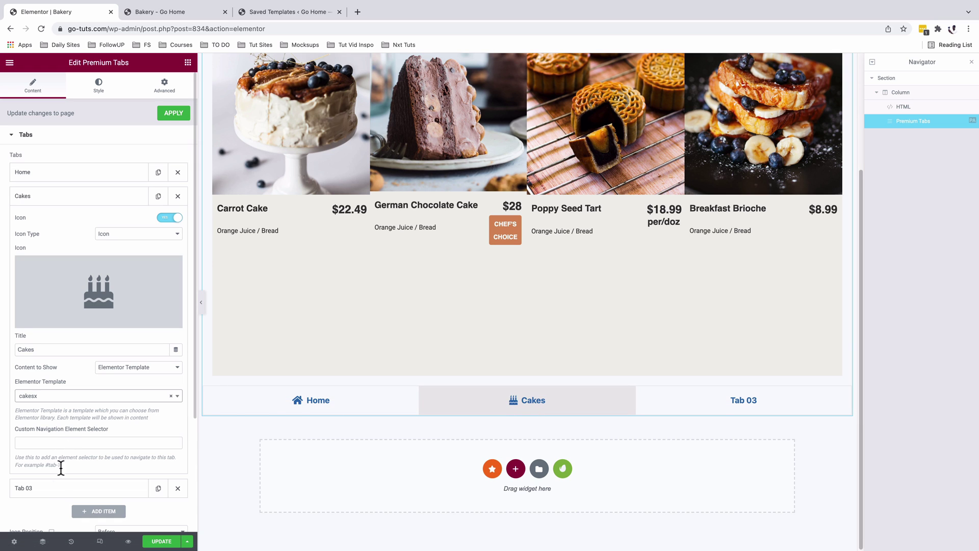
Set the title of the third Premium Tabs item, Tab 03, to Doughnuts
click(42, 488)
double_click(49, 266)
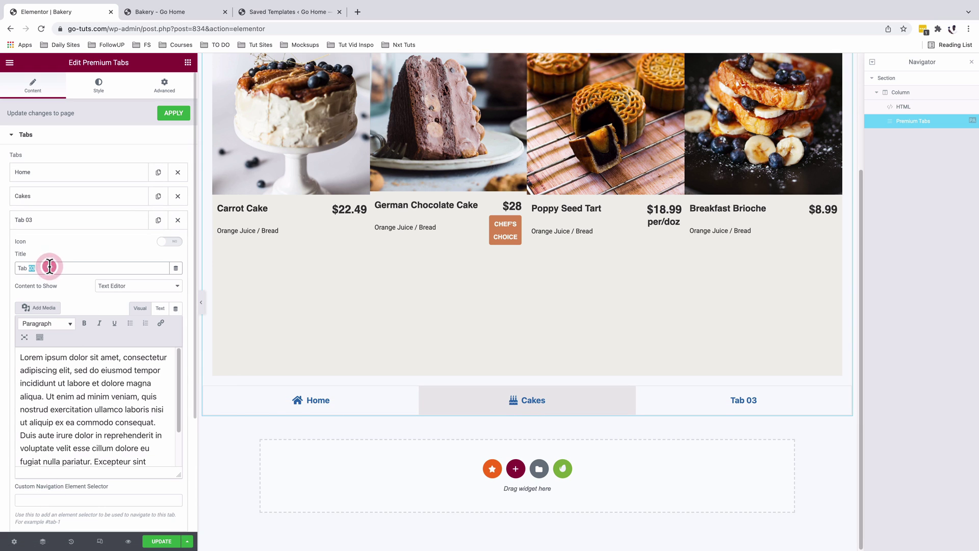
drag(54, 270, 20, 271)
text(Do)
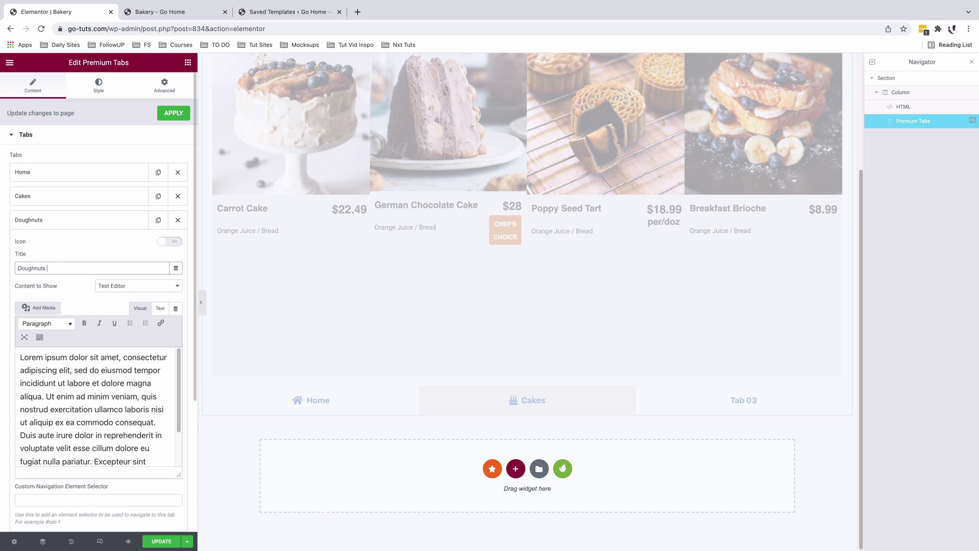
text(ughnuts)
Set the Doughnuts tab's content to Elementor Template and choose the doughnutsx template
click(123, 287)
click(124, 300)
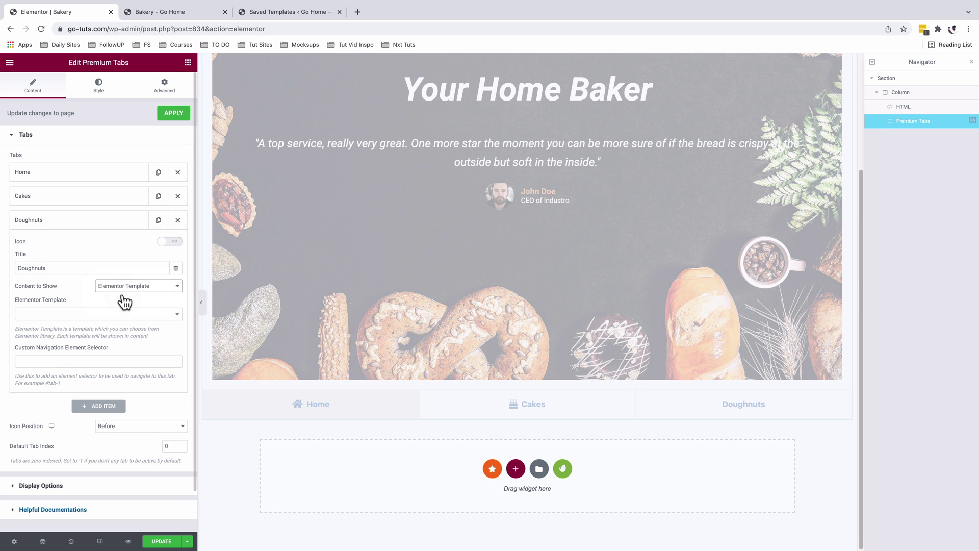
click(91, 321)
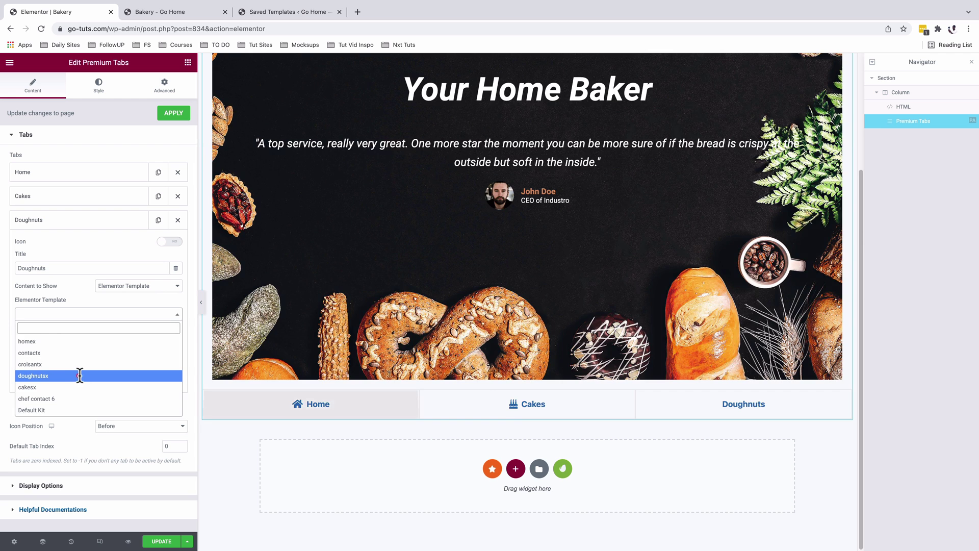
click(79, 376)
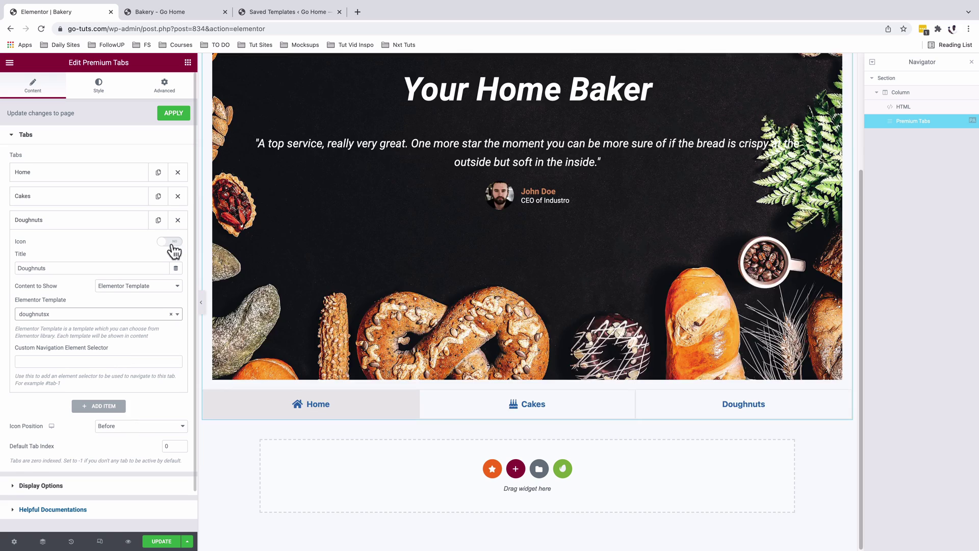
Enable the Doughnuts tab's icon, insert the solid Dot circle icon from the icon library, and collapse the item's settings
click(171, 241)
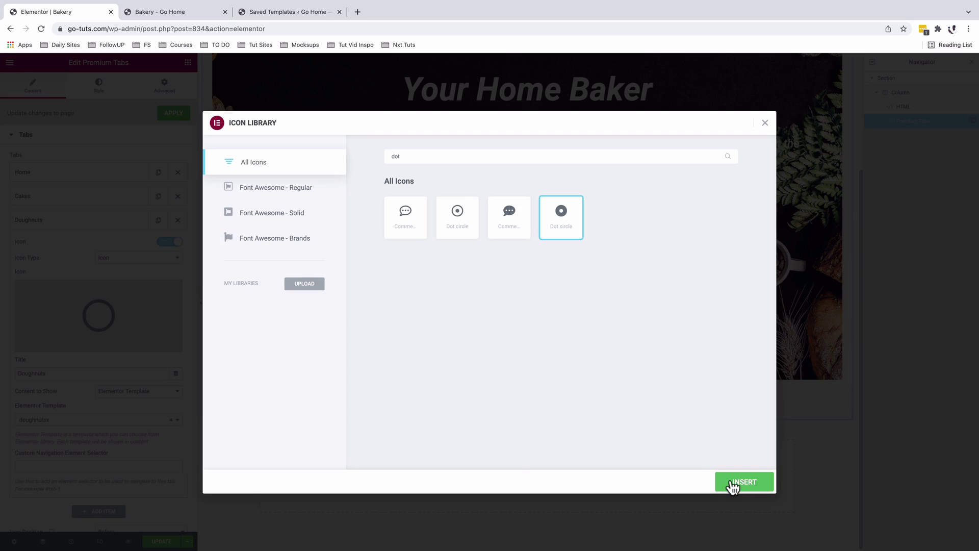
click(735, 482)
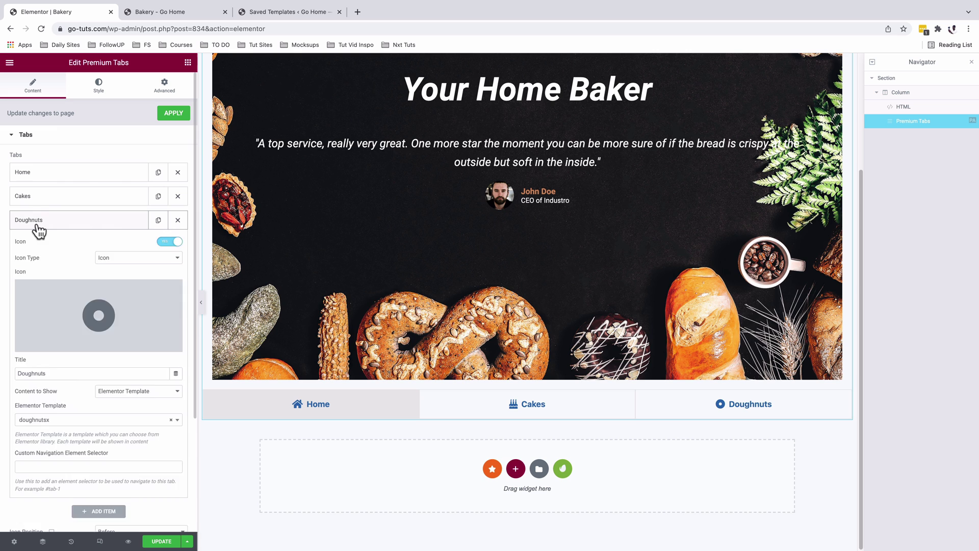
click(32, 221)
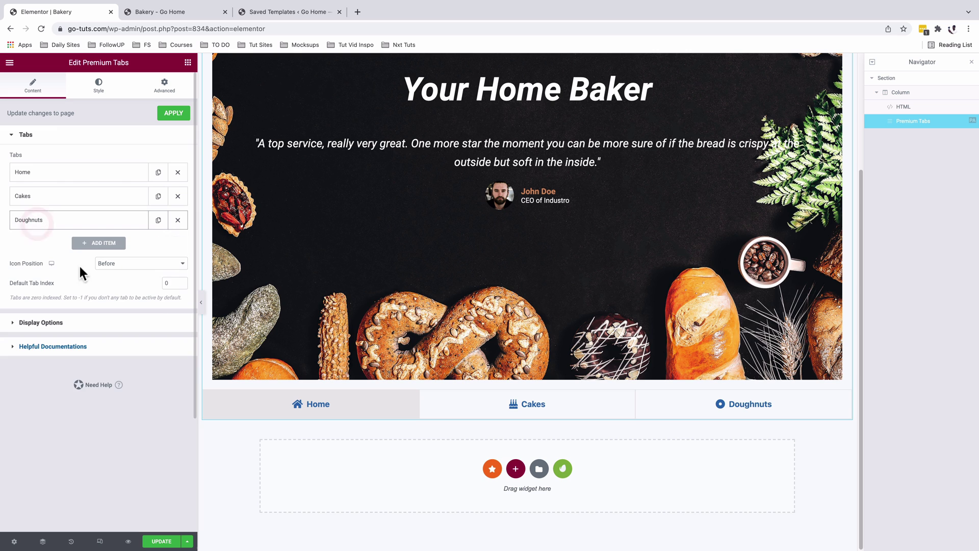
Add a fourth item to the Premium Tabs and title it Croissants
click(99, 244)
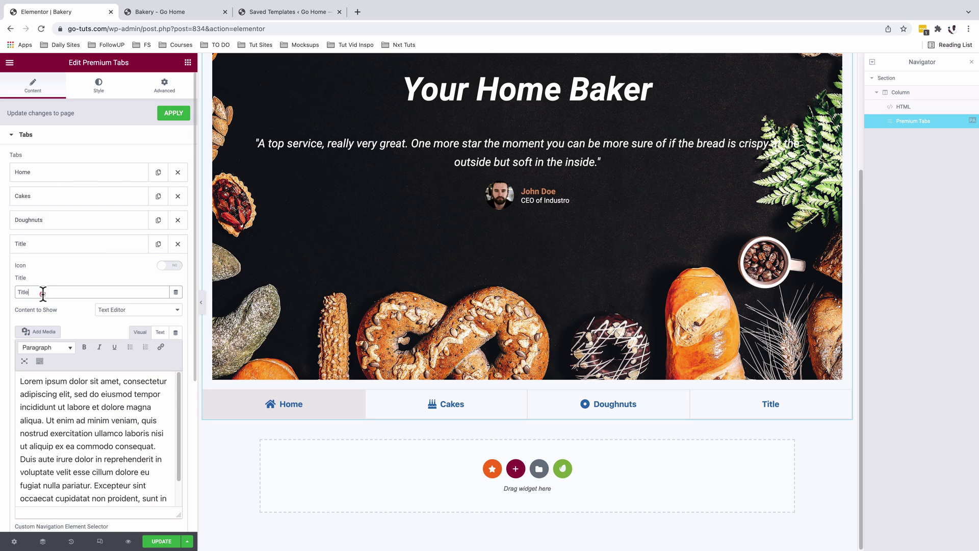
double_click(42, 290)
text(Croissants)
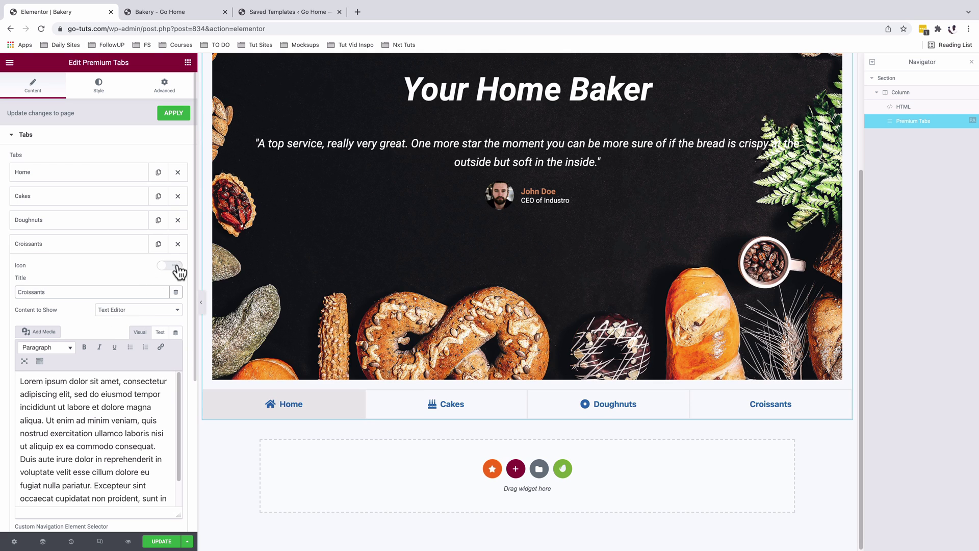
Give the Croissants tab a cookie icon and set its content to the Elementor Template croisantx
click(177, 266)
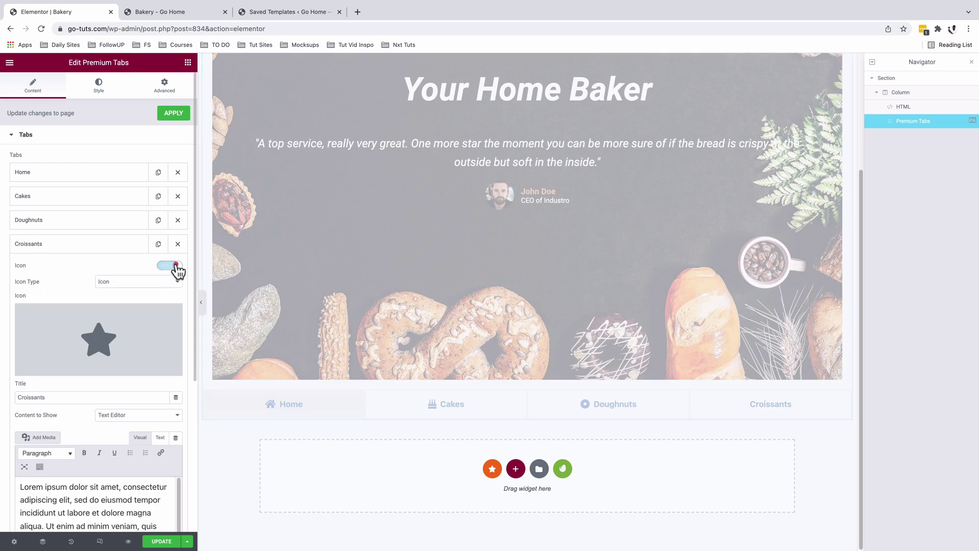
click(130, 415)
click(123, 430)
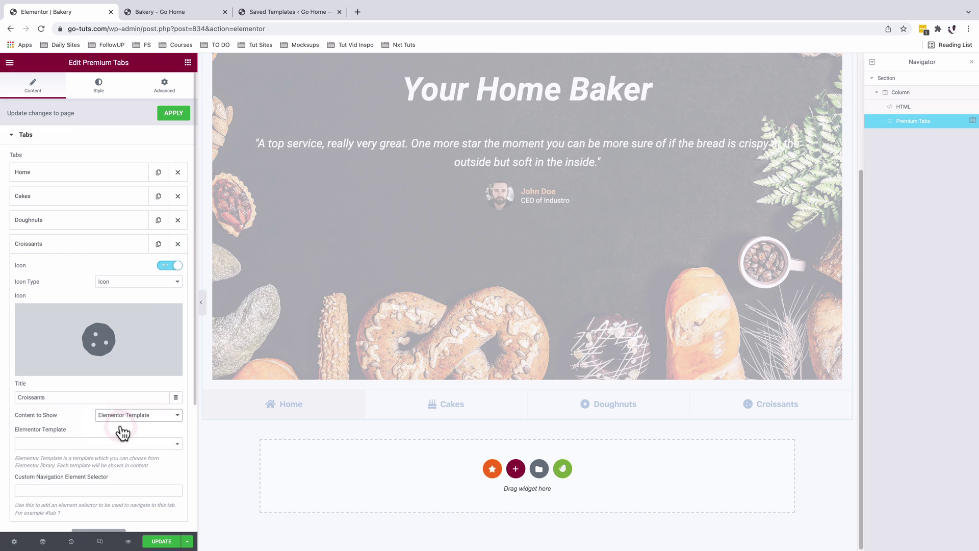
click(99, 447)
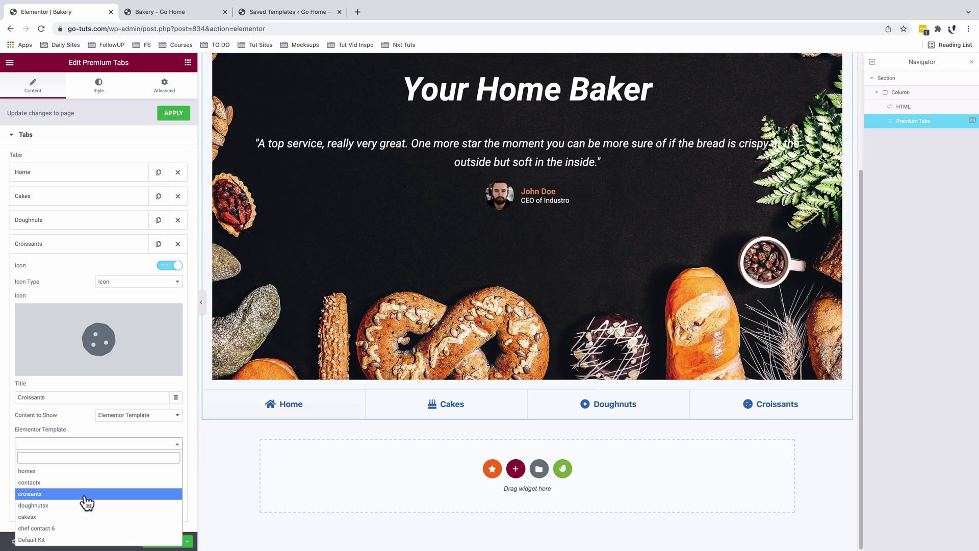
click(85, 494)
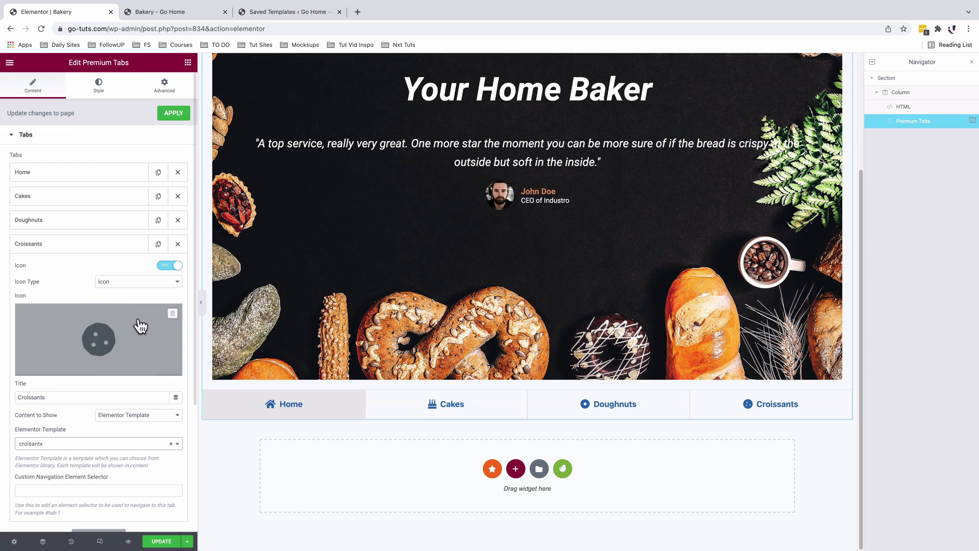
click(94, 246)
Add a fifth item to the Premium Tabs and title it Order Now
click(95, 268)
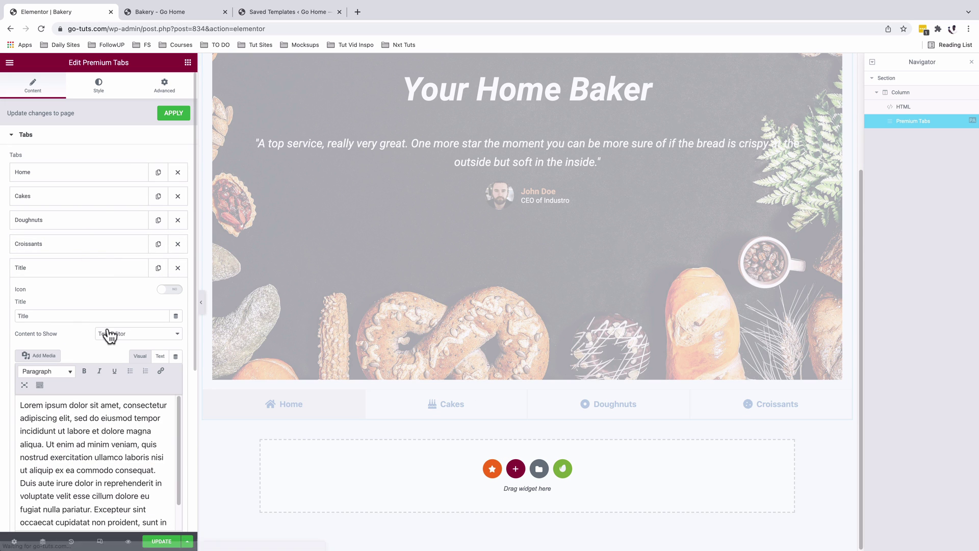
double_click(53, 317)
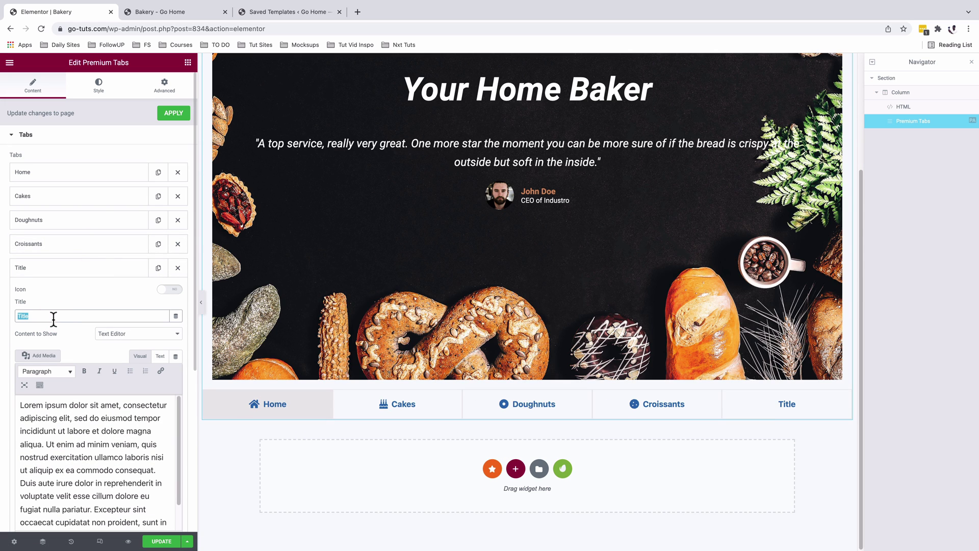
text(Order Now)
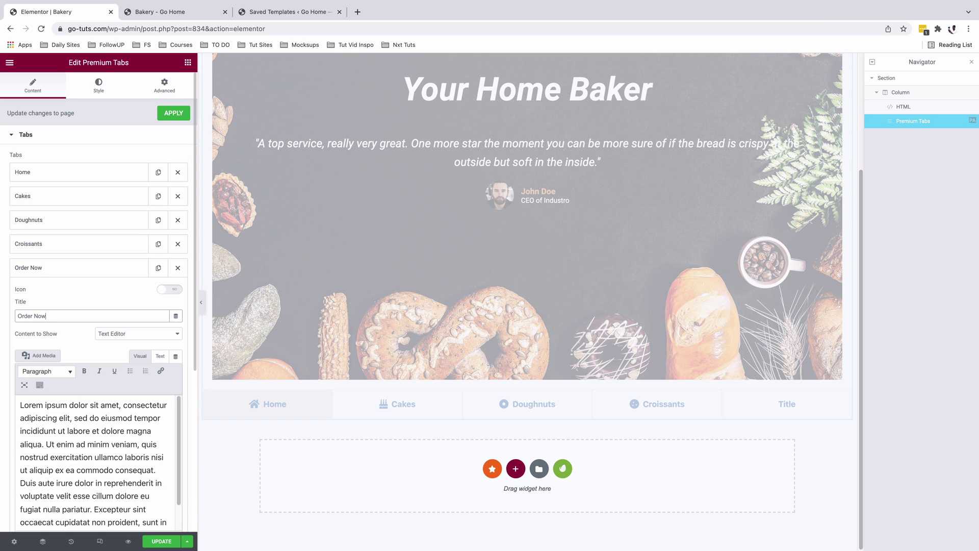
Enable the Order Now tab's icon and insert the solid envelope icon, filtering the icon library for "envelope"
click(169, 289)
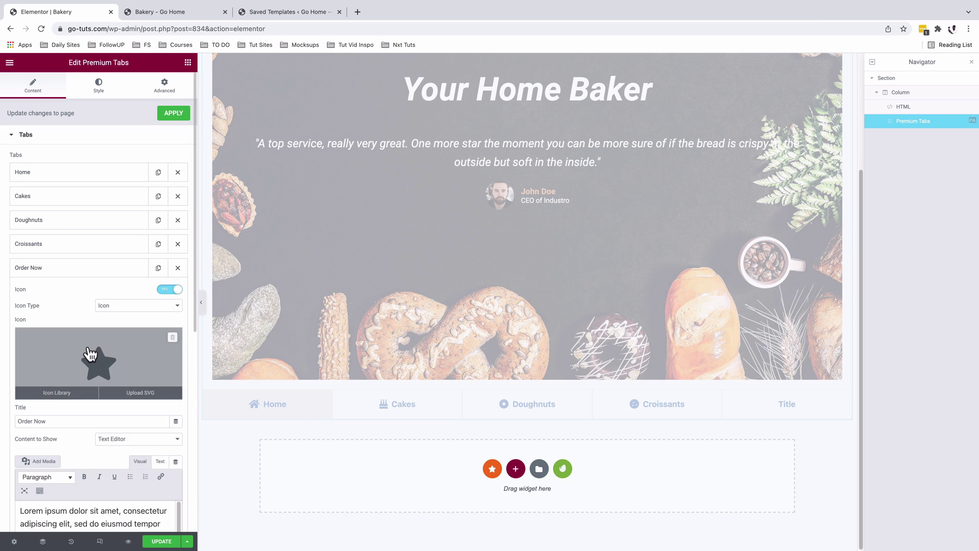
click(90, 347)
click(424, 156)
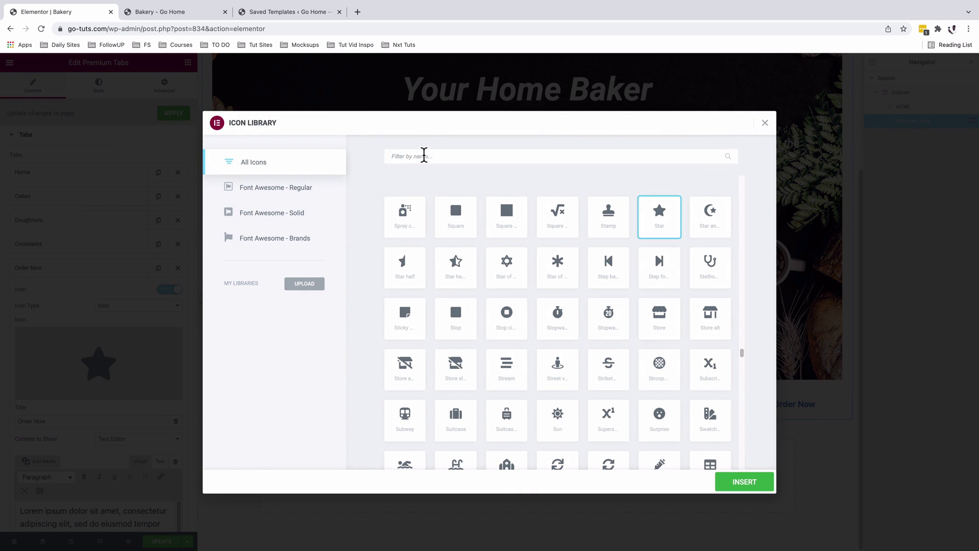
text(envelope)
Set the Order Now tab's content to the Elementor Template contactx and switch to the Bakery page preview
click(138, 439)
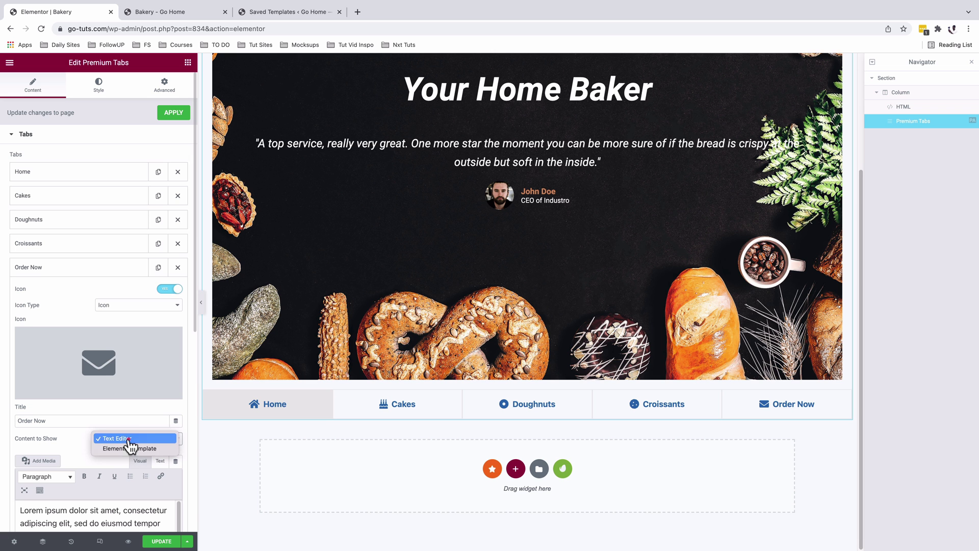
click(105, 448)
click(84, 467)
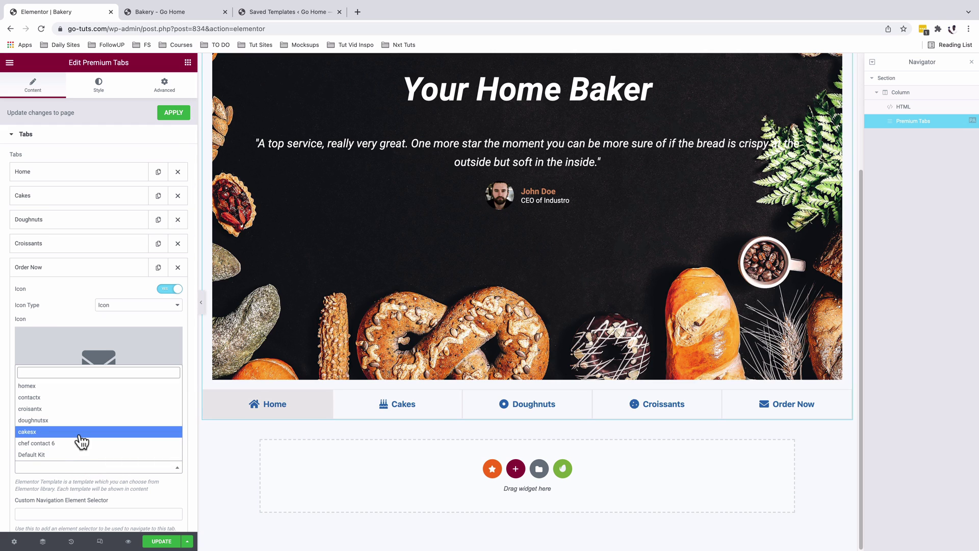
click(79, 398)
scroll(142, 452, down, 2)
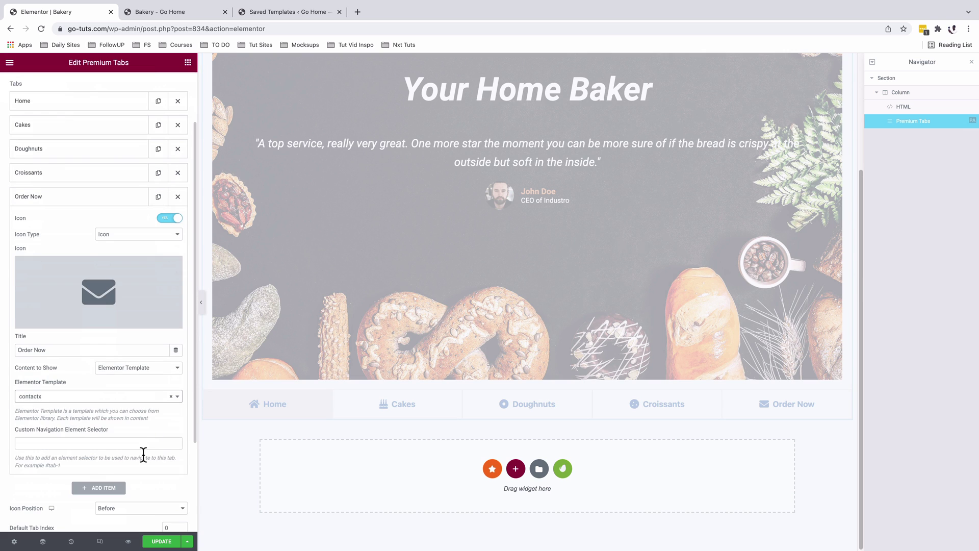
key(ctrl+Tab)
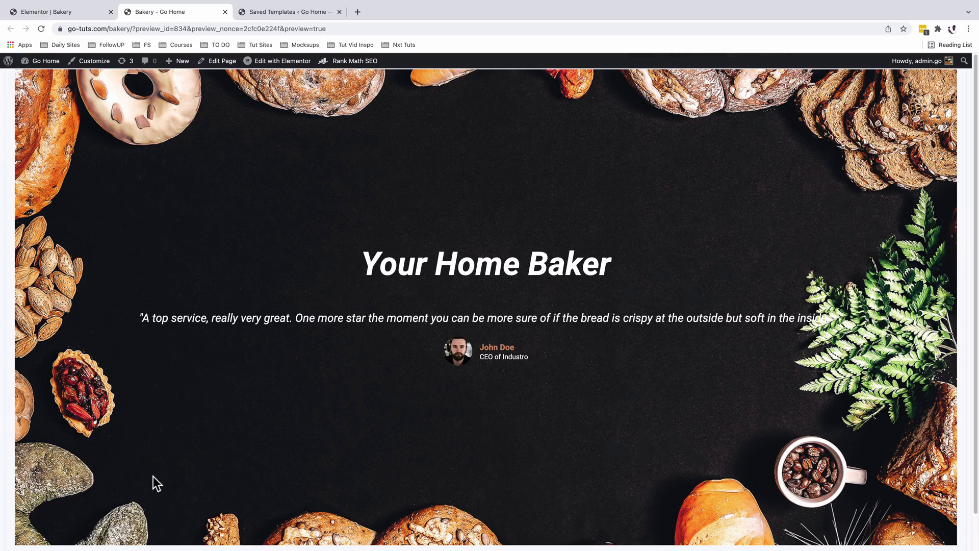
Test the Home, Cakes, Doughnuts, Croissants and Order Now tabs on the Bakery preview, examining each one's content
scroll(153, 476, down, 5)
click(499, 535)
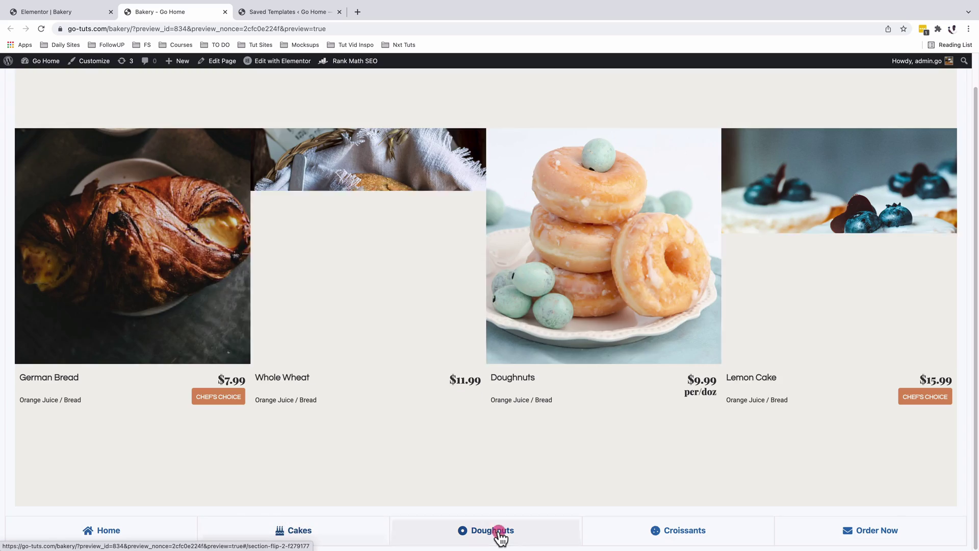
click(651, 536)
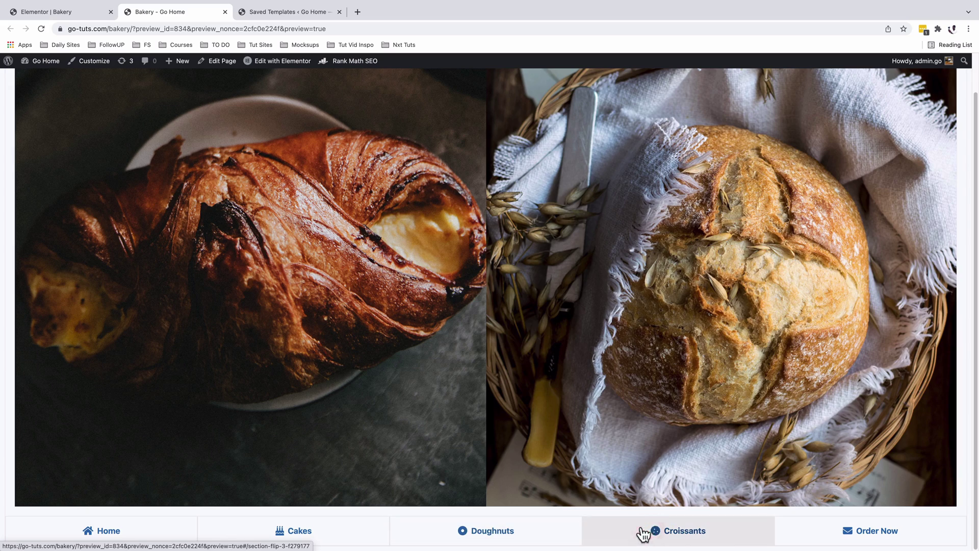
click(864, 537)
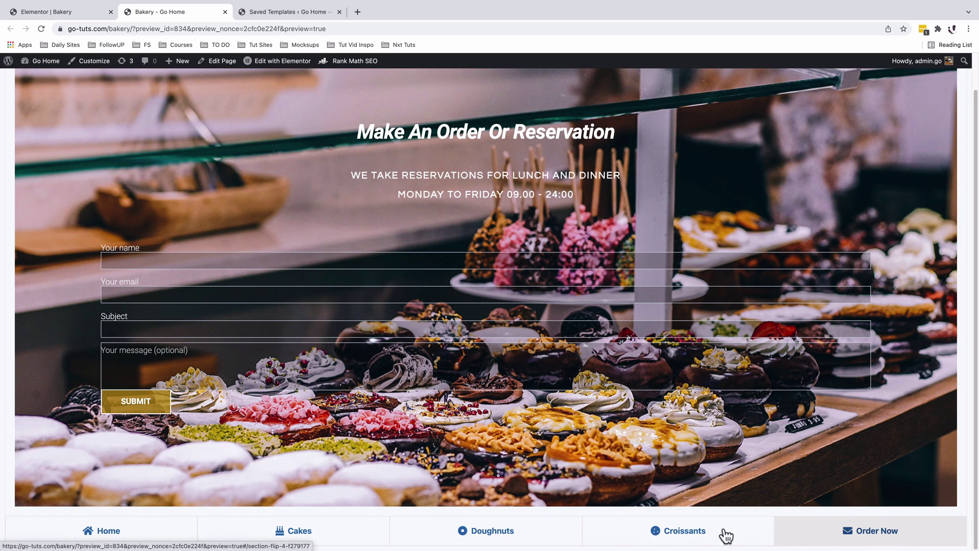
click(103, 537)
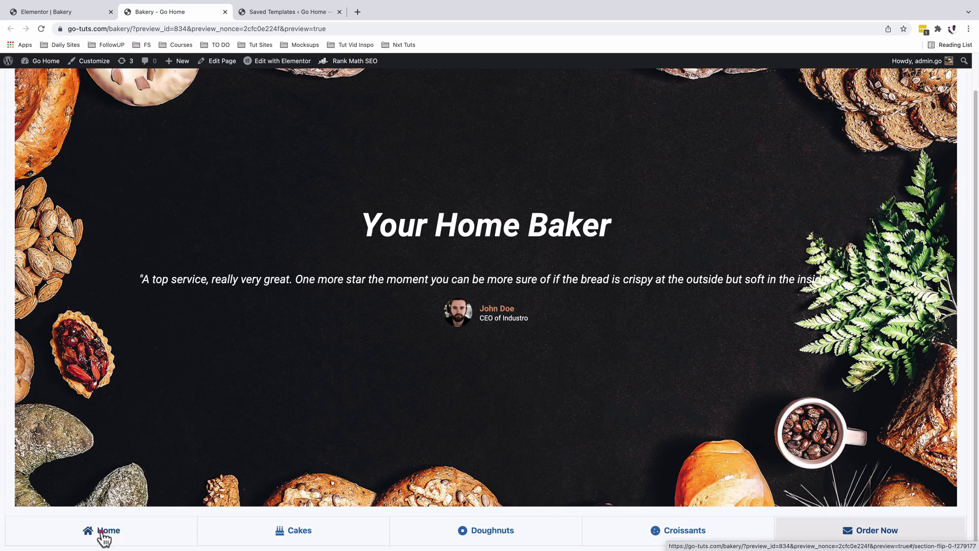
click(300, 536)
click(459, 534)
click(630, 535)
click(871, 533)
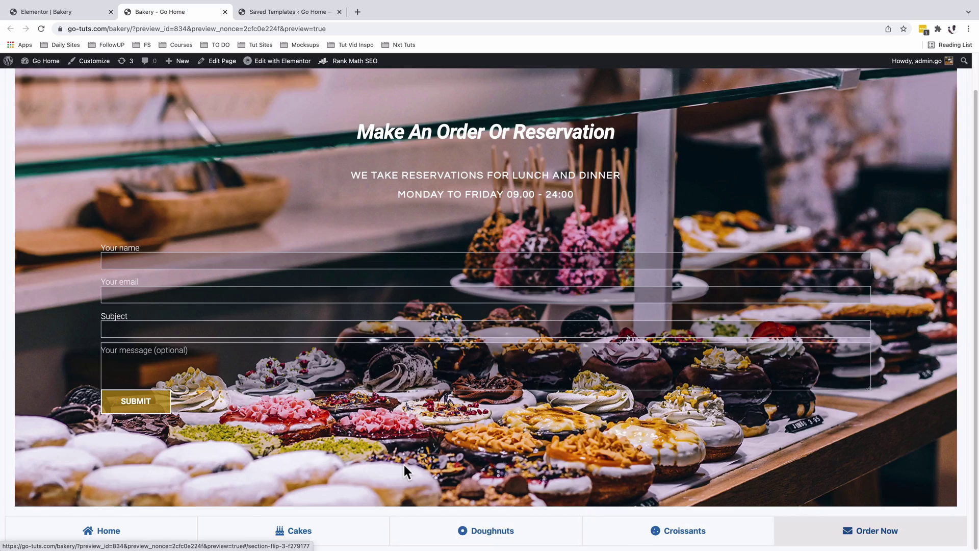
Return to the Elementor editor and give the Premium Tabs' normal state a dark maroon background with the copied colour code
click(59, 12)
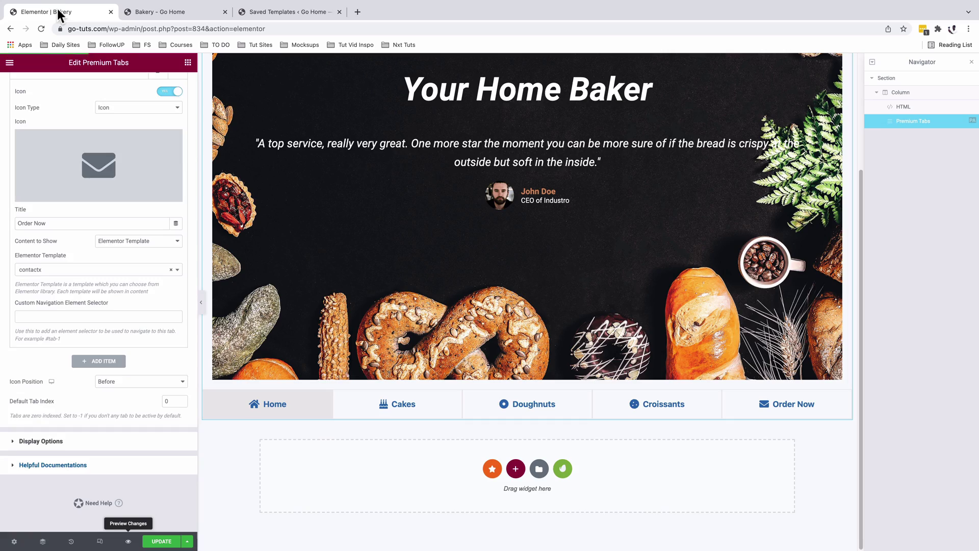
scroll(102, 153, up, 5)
click(99, 87)
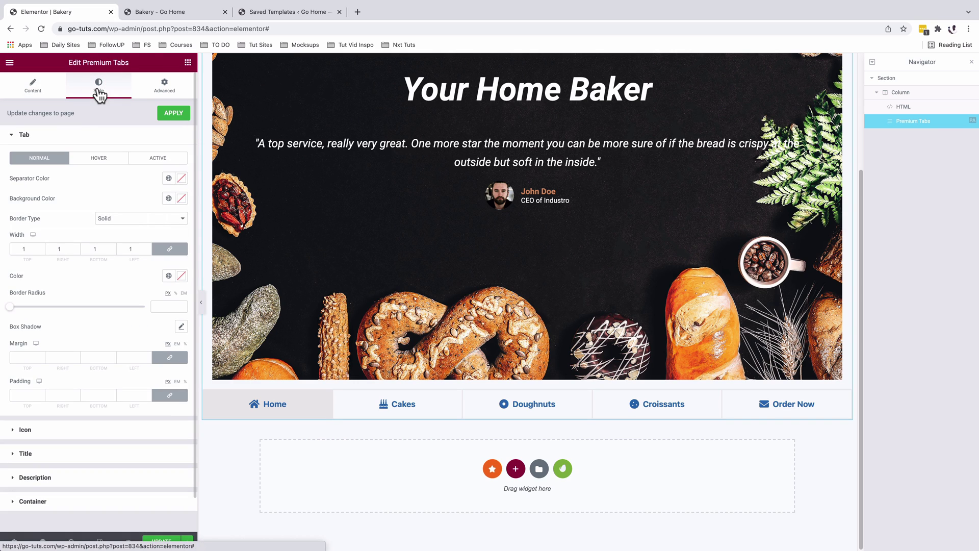
click(182, 200)
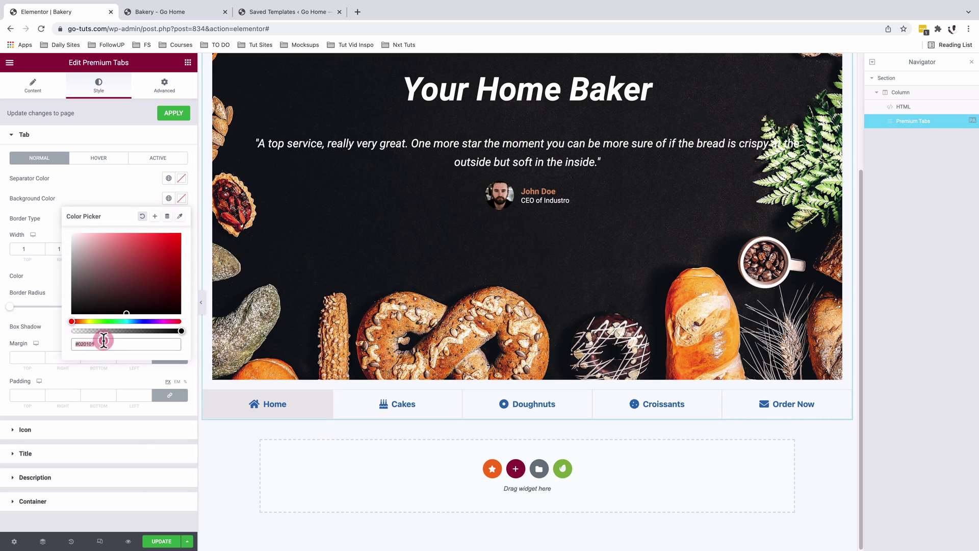
key(ctrl+v)
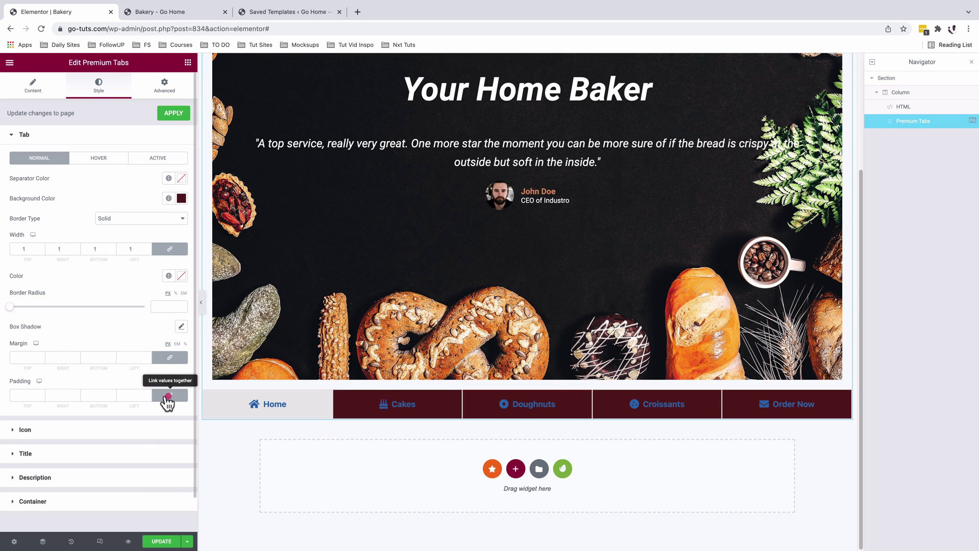
Unlink the tabs' normal-state padding values and set the top and bottom padding to 25 px
click(168, 396)
click(19, 394)
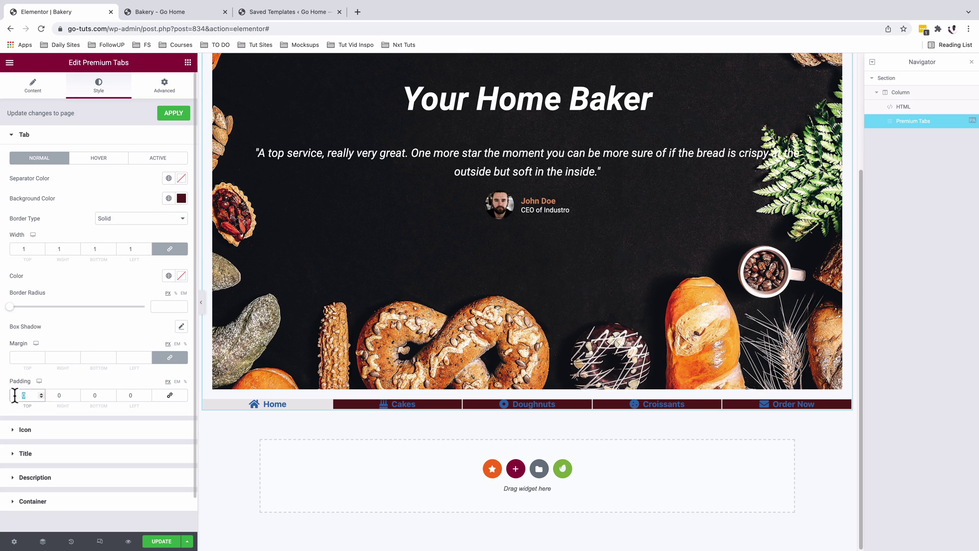
text(25)
double_click(103, 397)
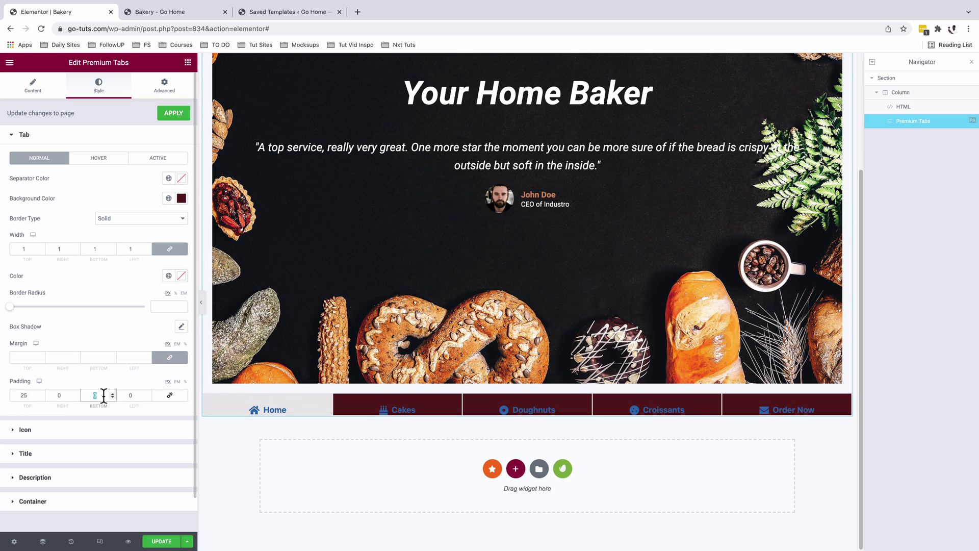
text(25)
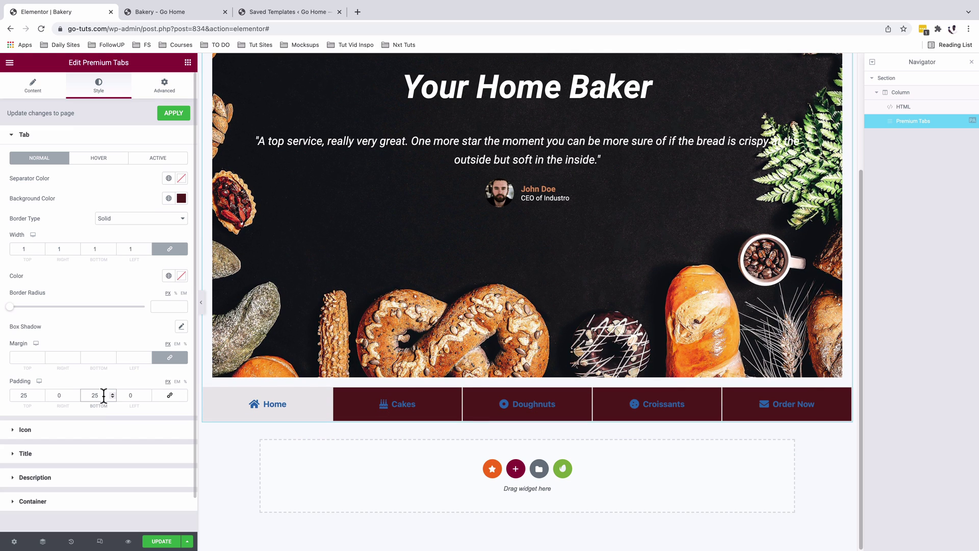
Add a .premium-tab-link:hover rule to the HTML widget's CSS with background-image linear-gradient(109.6deg, rgba(255,174,0,1) 11.2%, rgba(255,0,0,1) 100.2%)
click(115, 158)
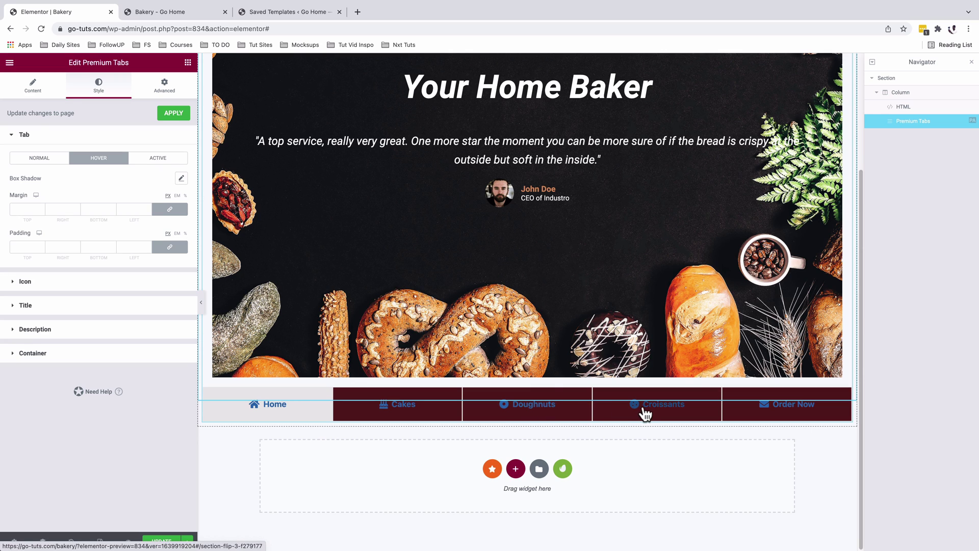
click(904, 107)
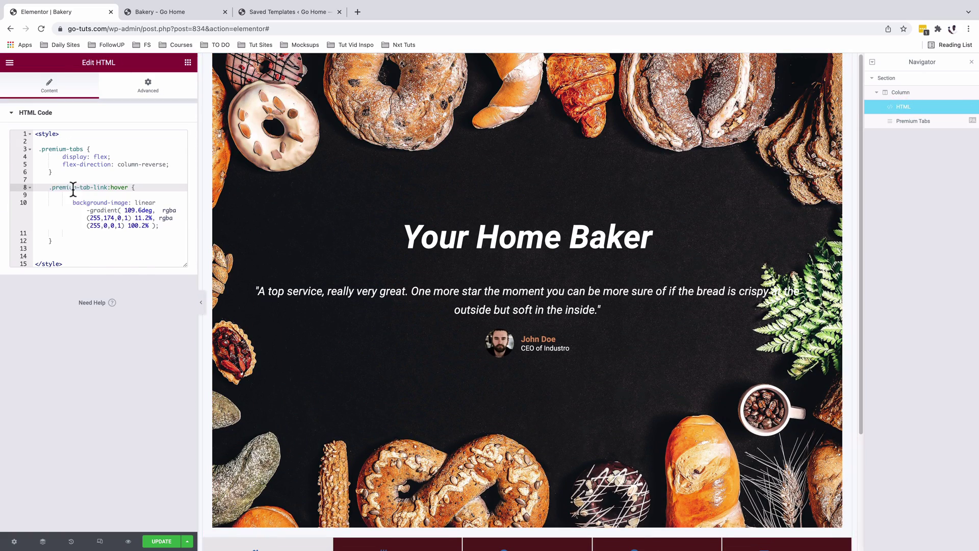
drag(49, 189, 81, 240)
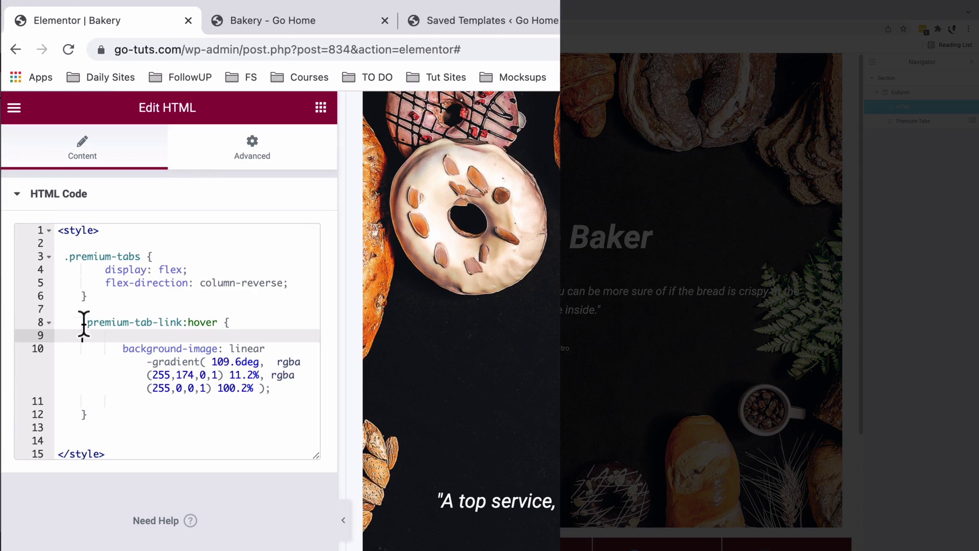
drag(83, 327, 217, 323)
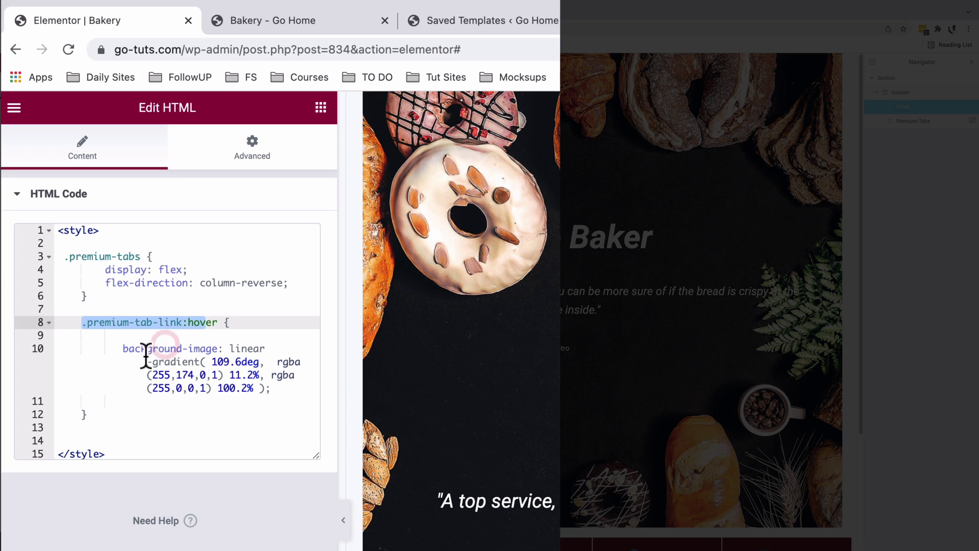
drag(123, 348, 277, 401)
scroll(426, 308, down, 5)
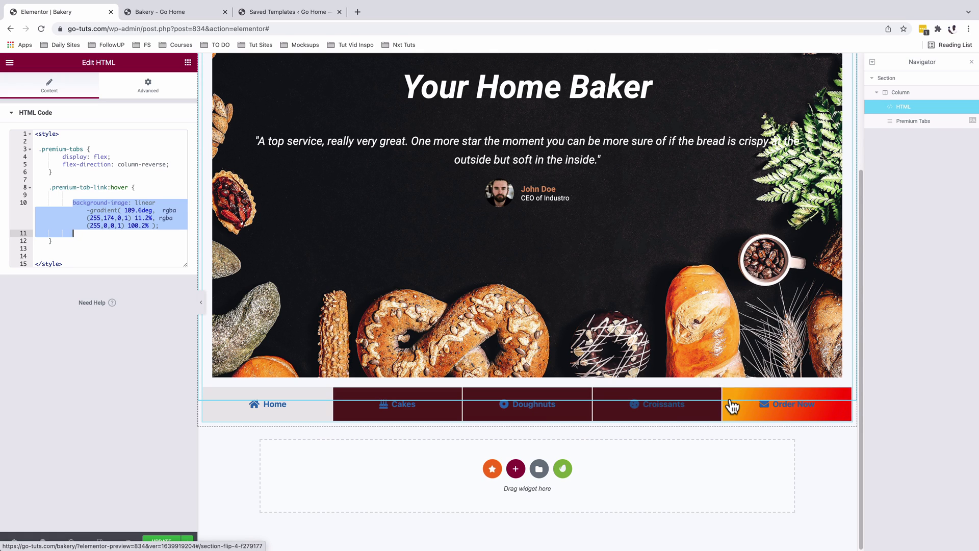
Try the gradient on all tabs by removing :hover from the .premium-tab-link selector, and undo the removal
click(127, 187)
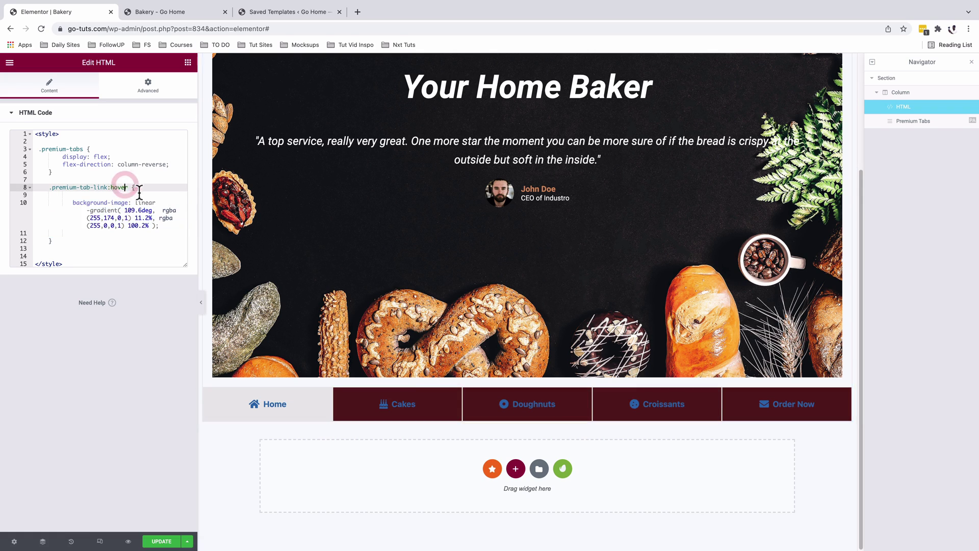
click(124, 211)
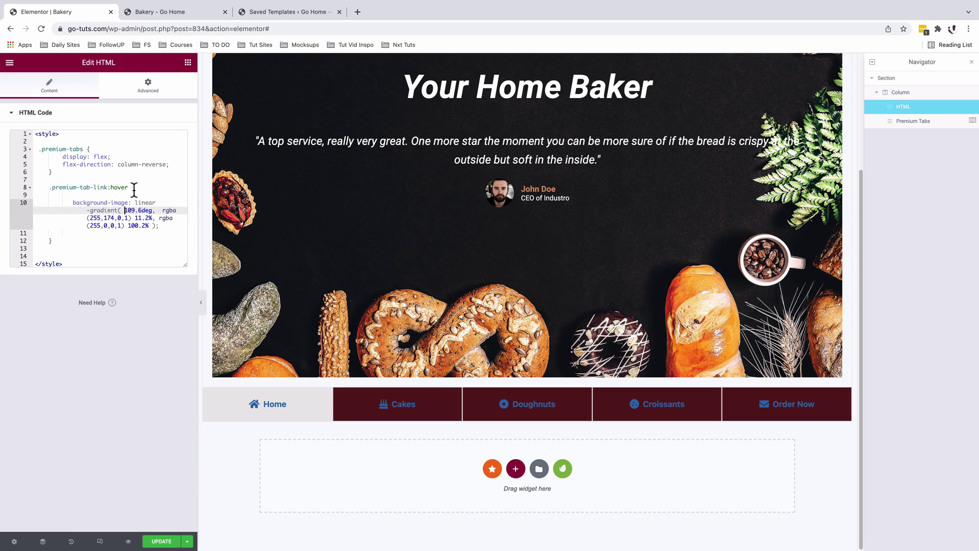
drag(130, 187, 107, 187)
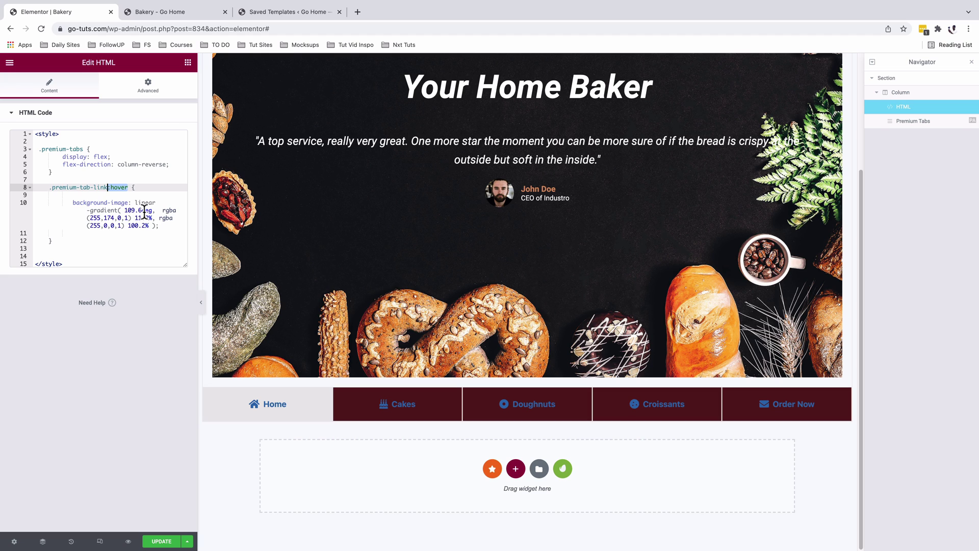
key(BackSpace)
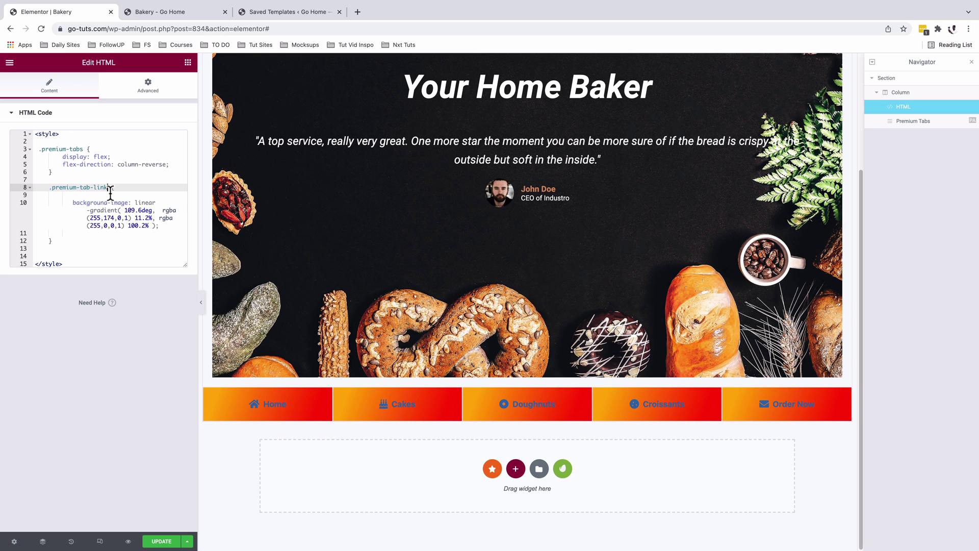
key(ctrl+z)
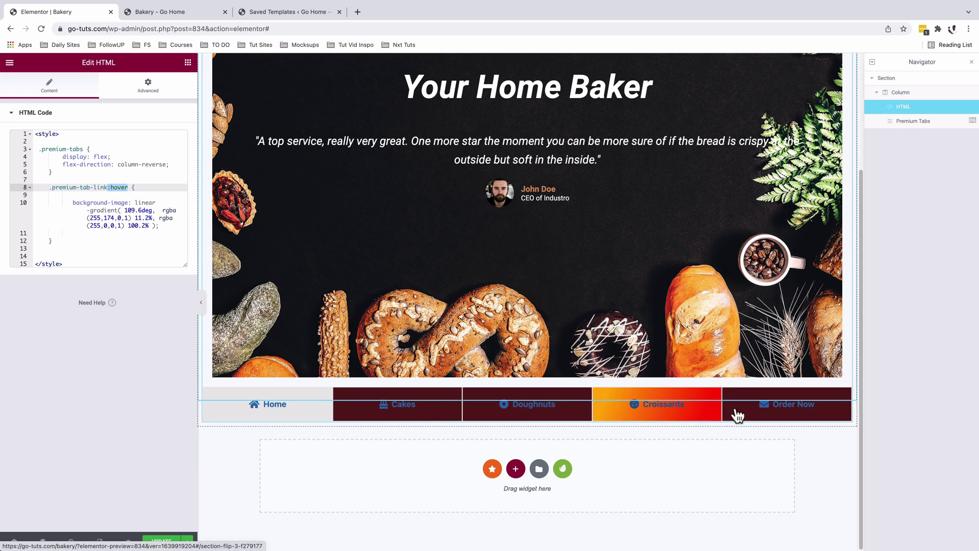
Open cssgradient.io in a new browser tab and browse its Grabient gradient backgrounds
click(357, 11)
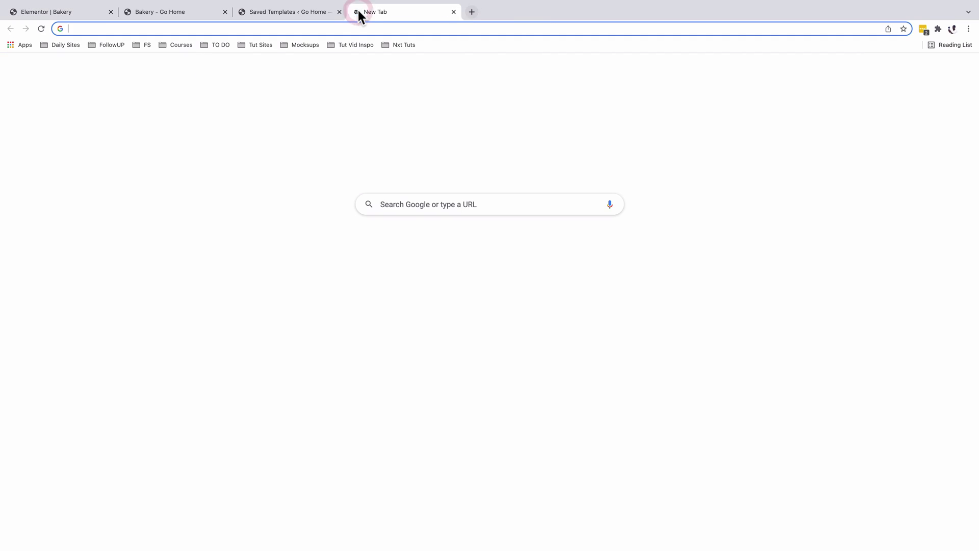
click(355, 30)
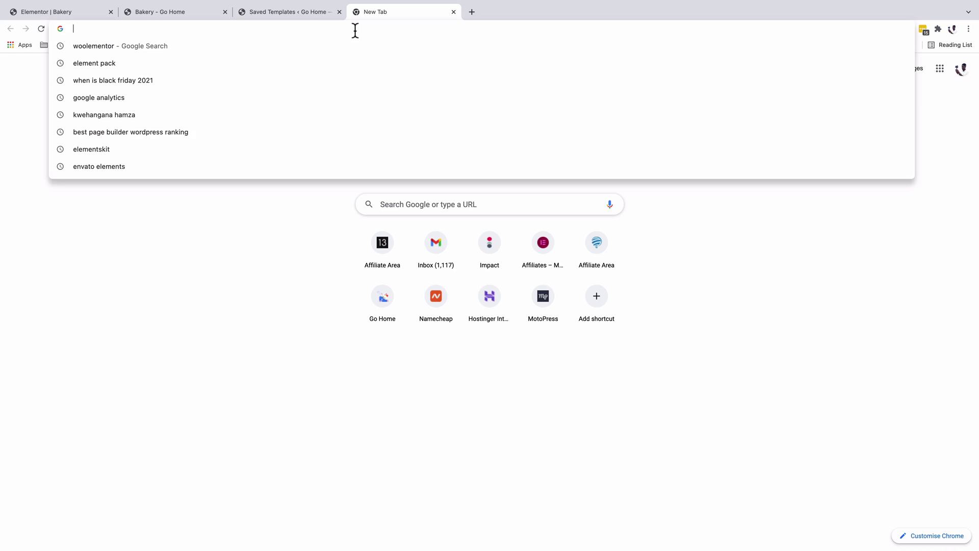
text(https://cssgradient.io/)
key(Return)
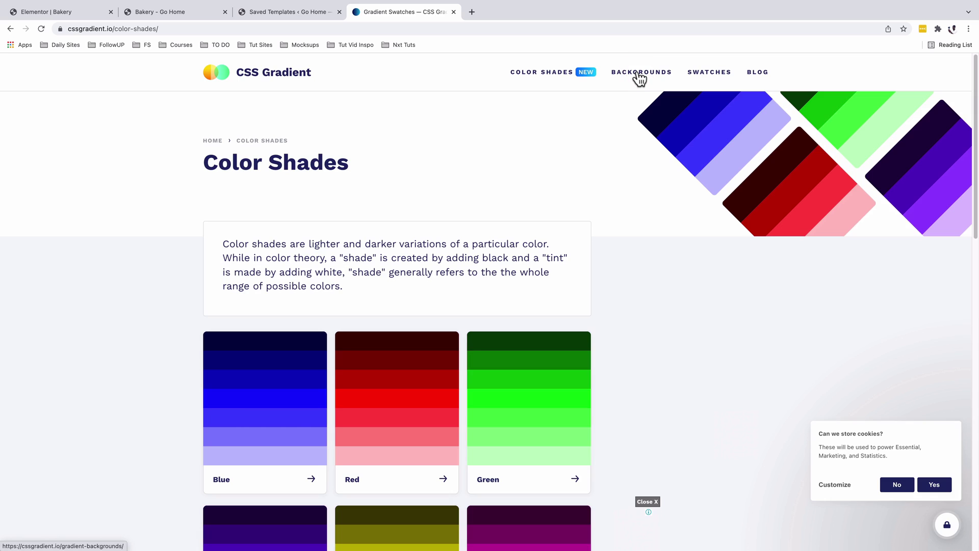
click(639, 75)
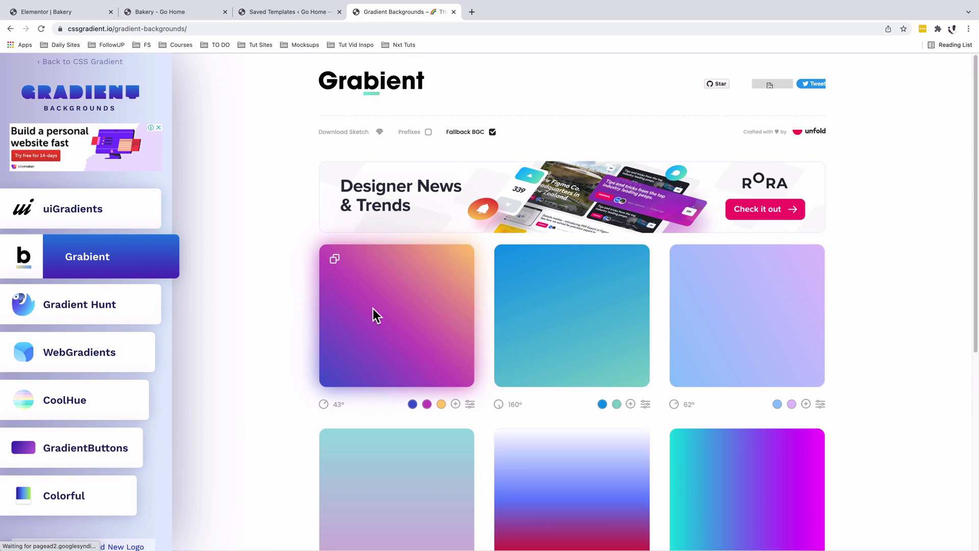
scroll(565, 307, down, 3)
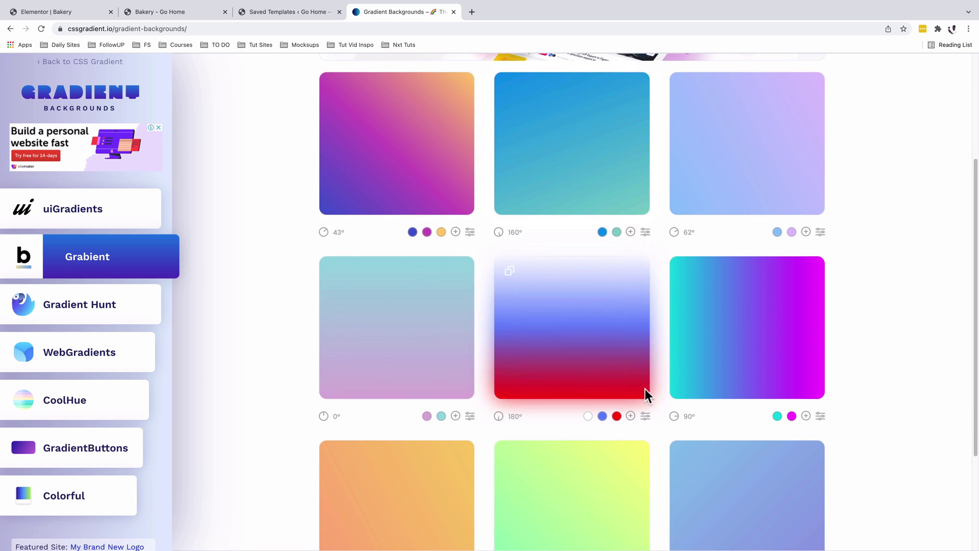
scroll(645, 389, down, 3)
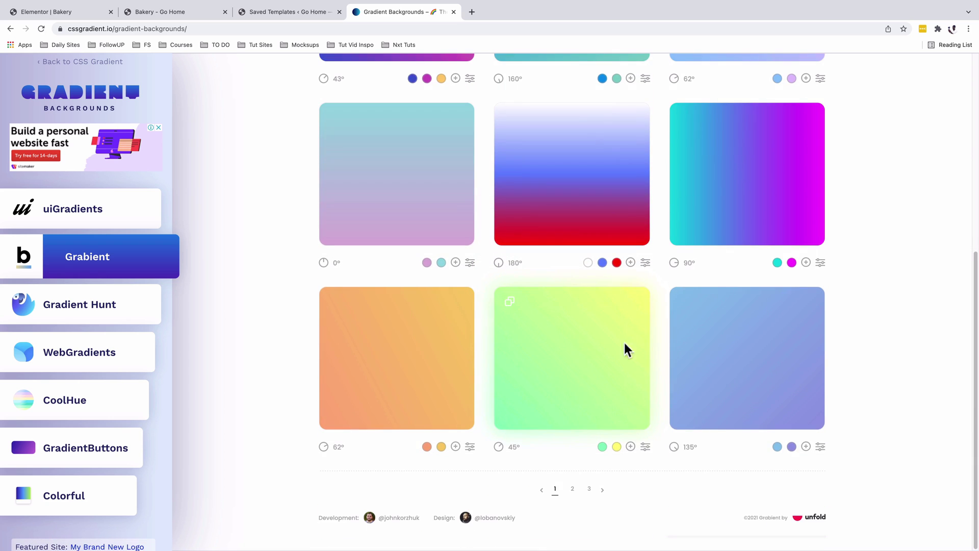
Set the orange-to-yellow gradient's angle to 0° and copy its CSS code
click(417, 351)
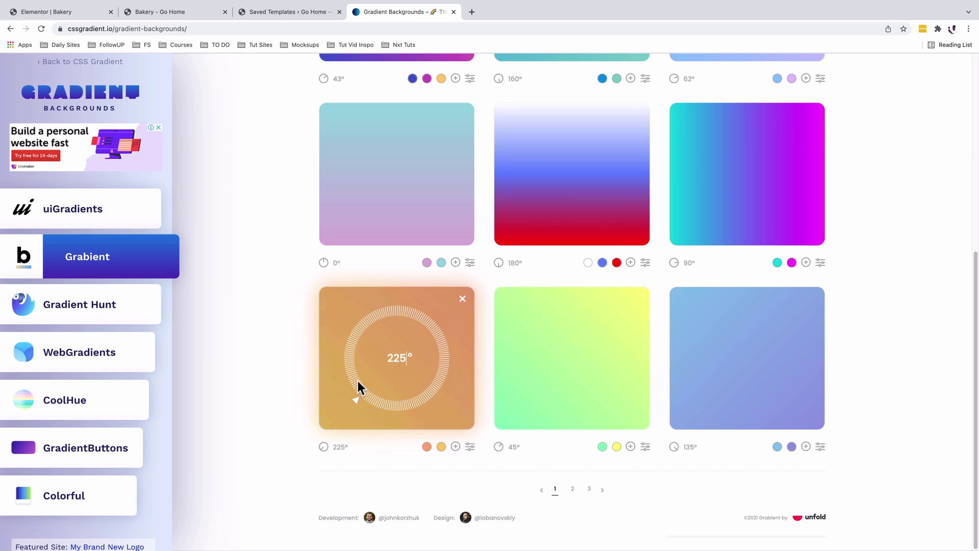
click(392, 318)
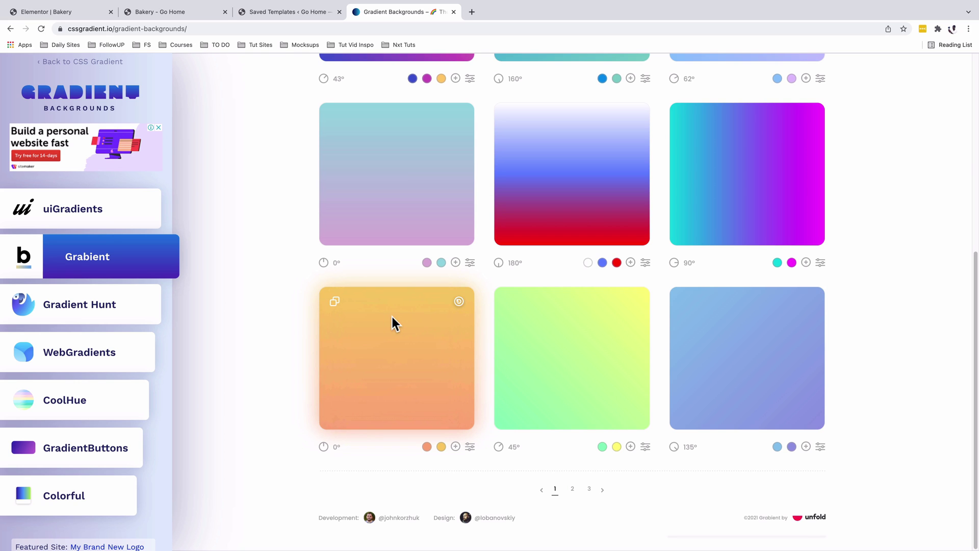
click(336, 304)
Try replacing the hover rule's gradient in Elementor with background-color #FBAB7E and linear-gradient(0deg, #FBAB7E 0%, #F7CE68 100%), and undo the replacement
click(76, 11)
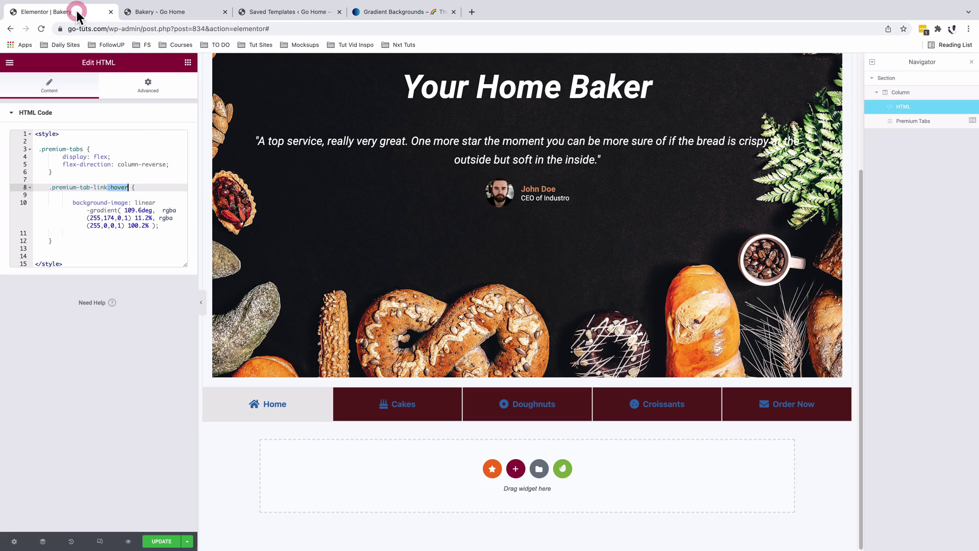
click(72, 202)
drag(72, 203, 162, 225)
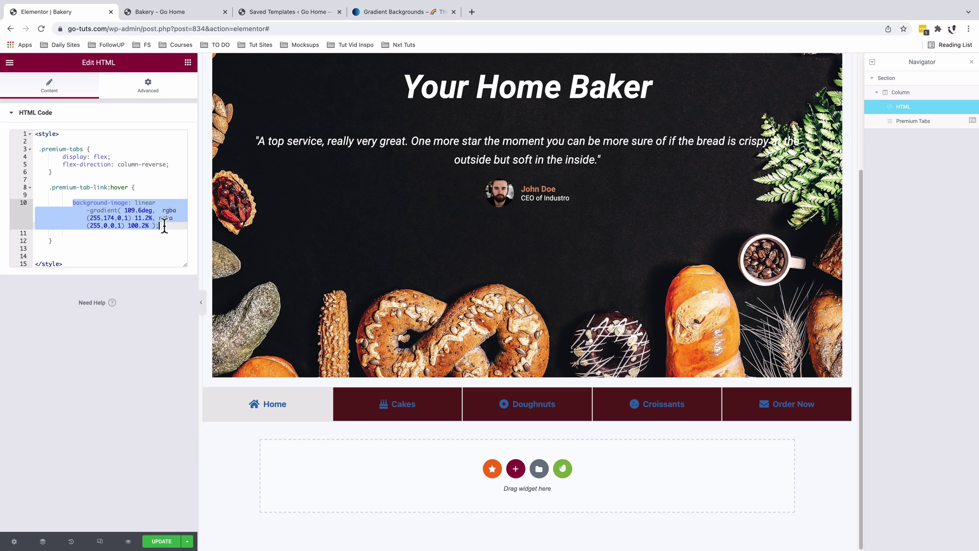
text(background-color: #FBAB7E; background-image: linear-gradient(0deg, #FBAB7E 0%, #F7CE68 100%);)
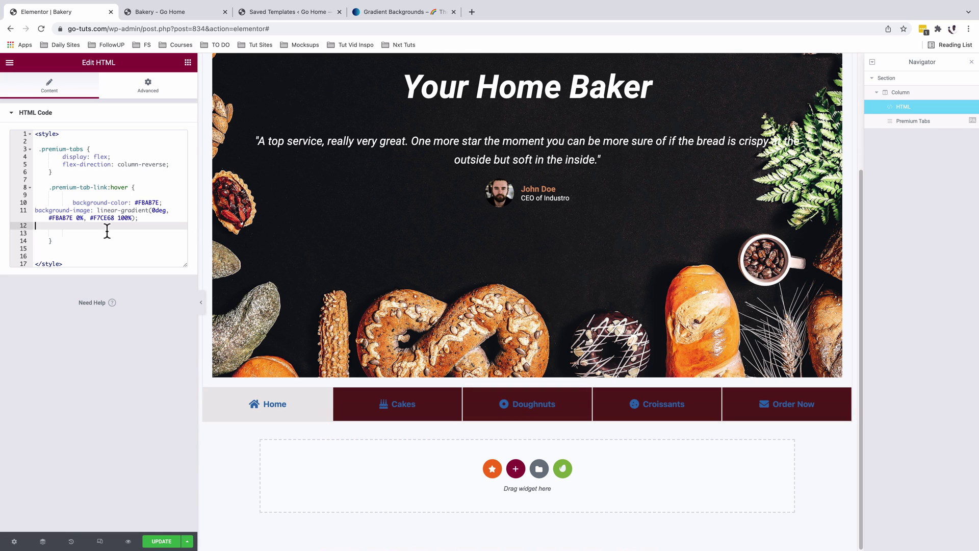
key(ctrl+z)
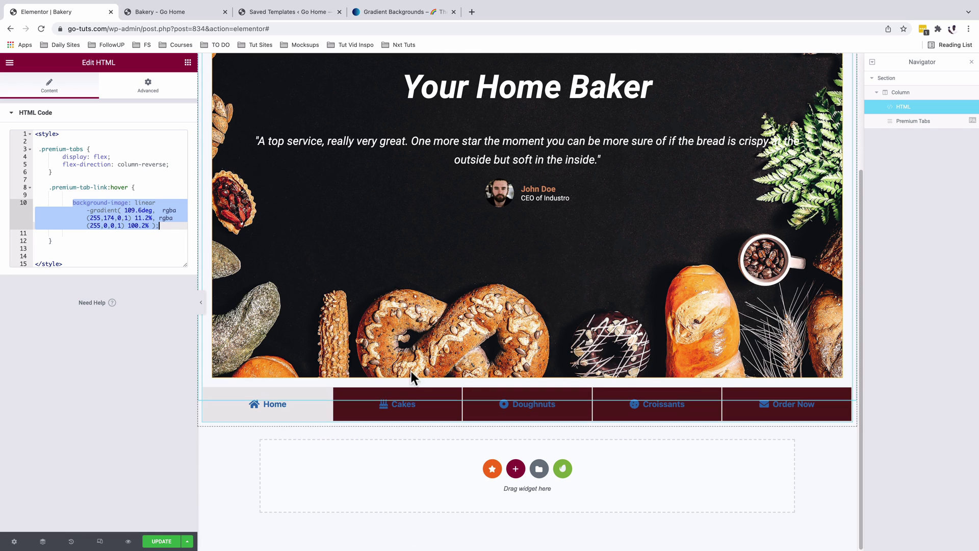
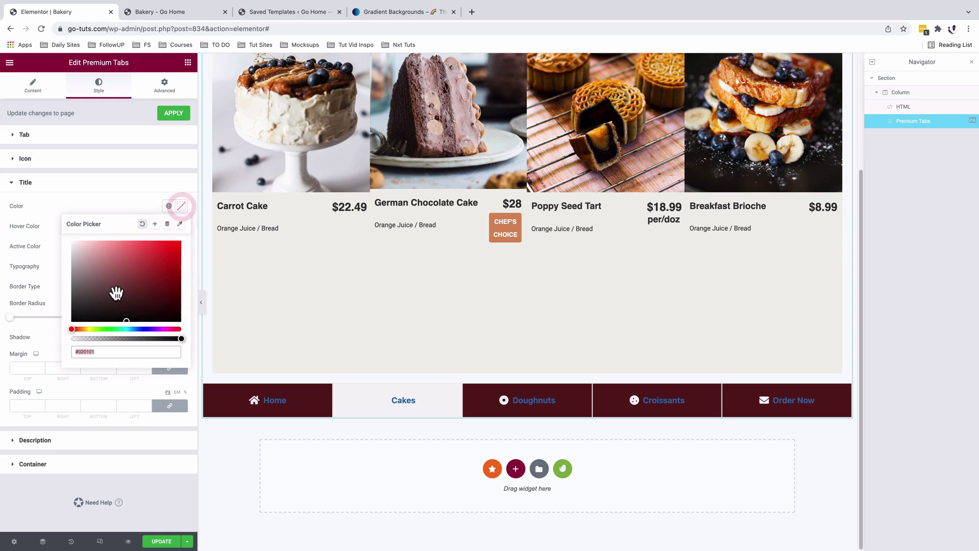
Set the active color of the tab titles in the Premium Tabs widget to #EC9A00
text(#F4F4F4)
click(103, 199)
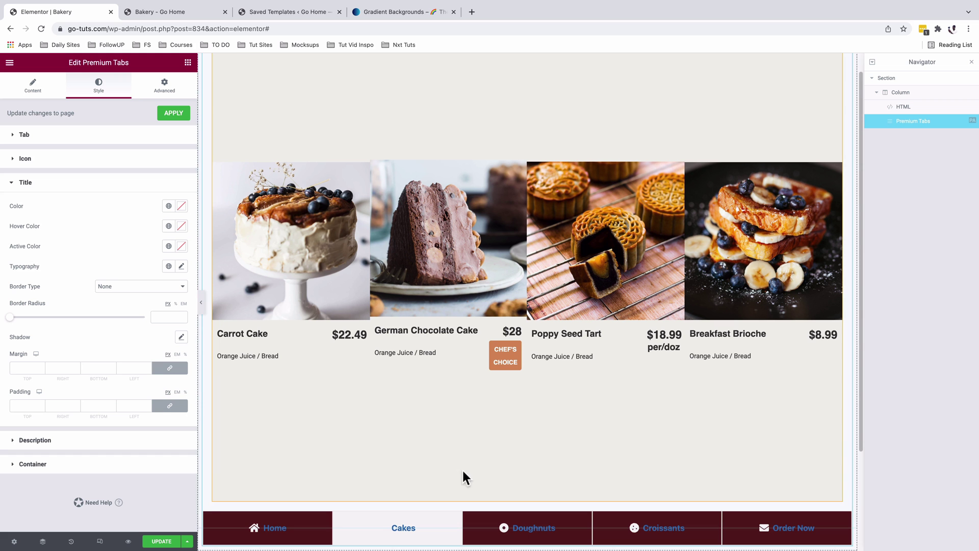
click(181, 247)
click(111, 392)
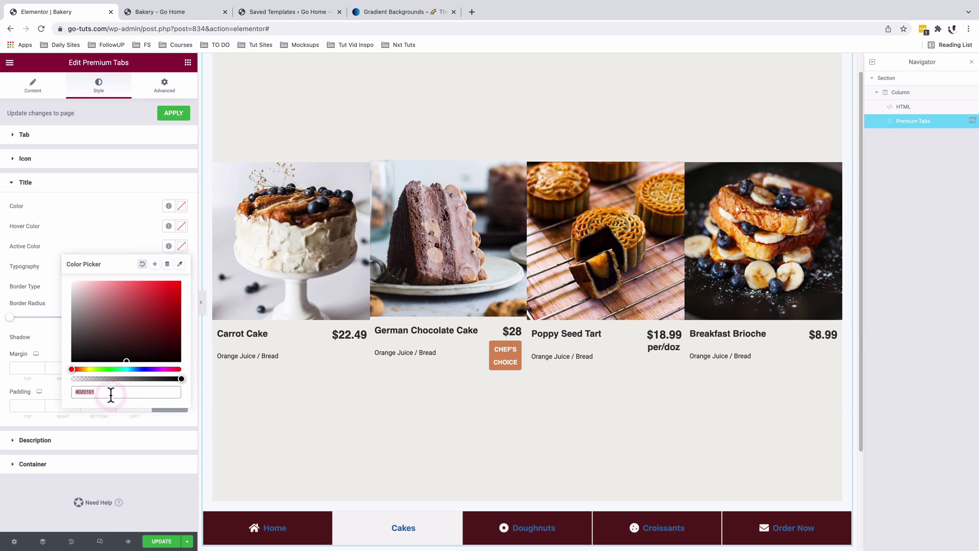
text(#EC9A00)
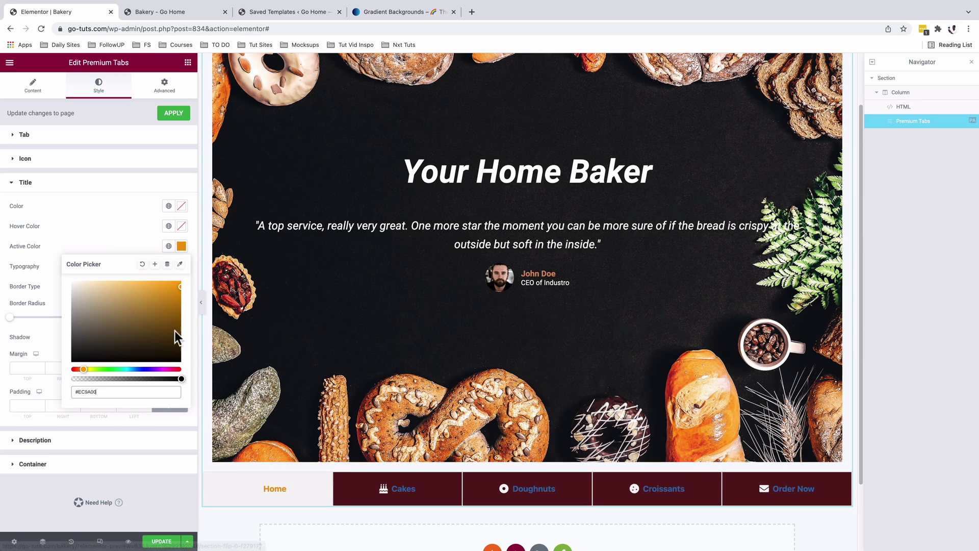
click(84, 236)
Set the active color of the tab icons to #EC9A00
click(65, 164)
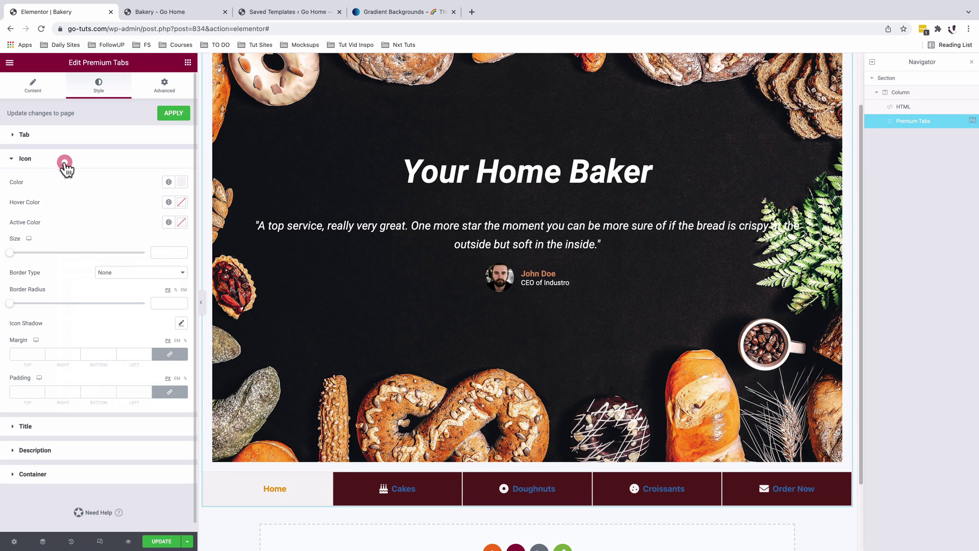
click(181, 222)
triple_click(98, 368)
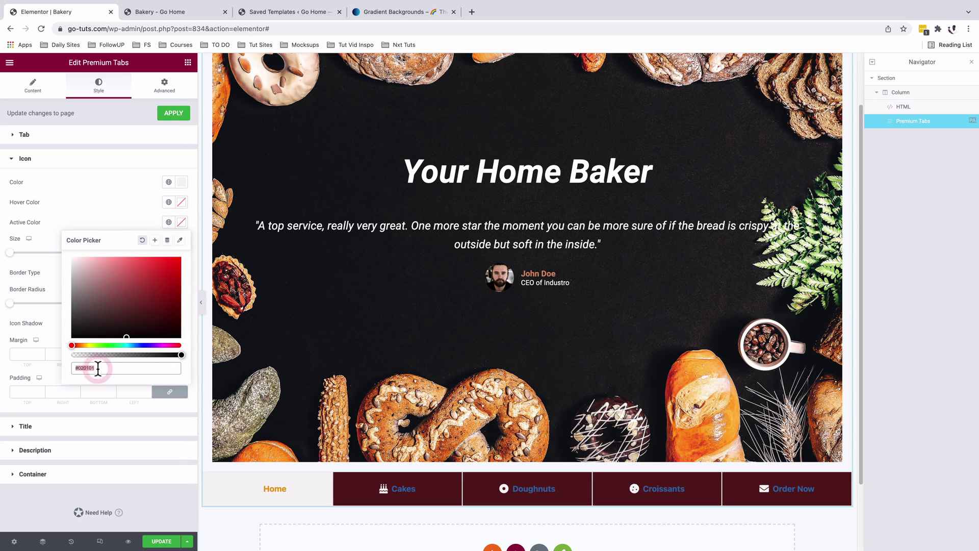
text(#EC9A00)
click(84, 159)
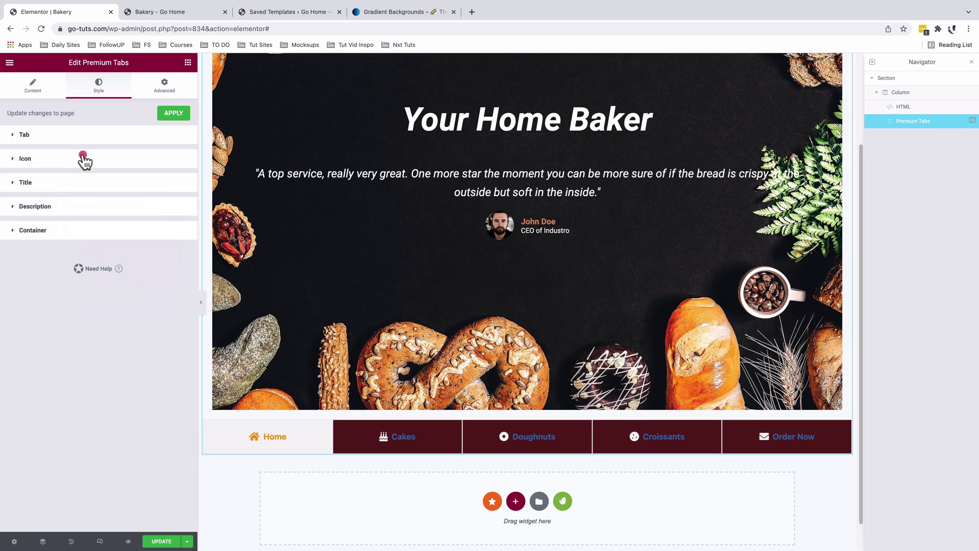
Set both the normal and the hover color of the tab titles to near-white
click(65, 182)
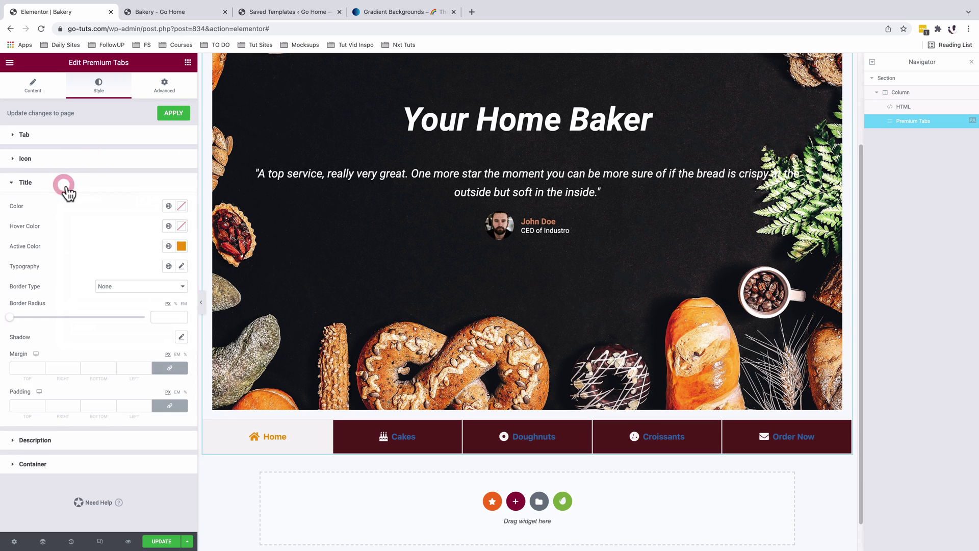
click(182, 206)
triple_click(108, 352)
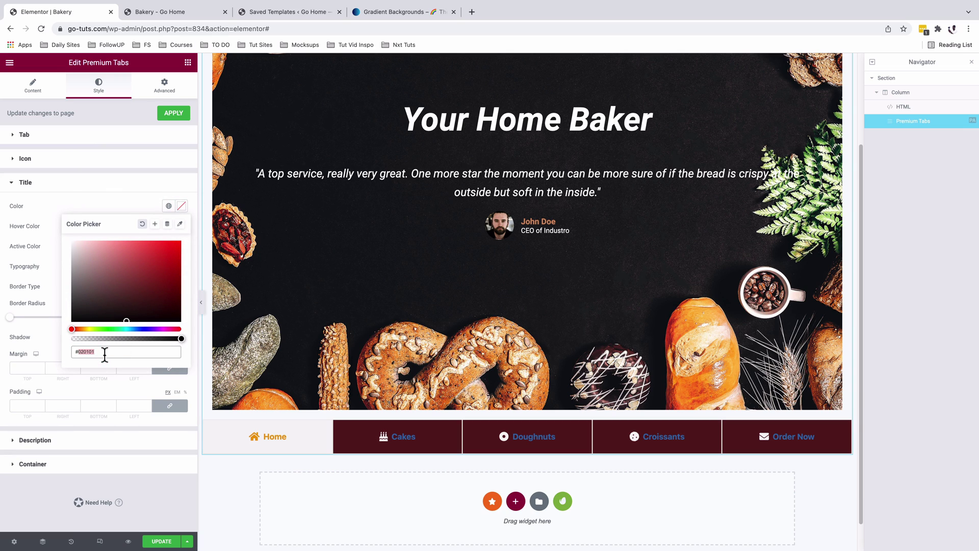
click(110, 352)
click(49, 232)
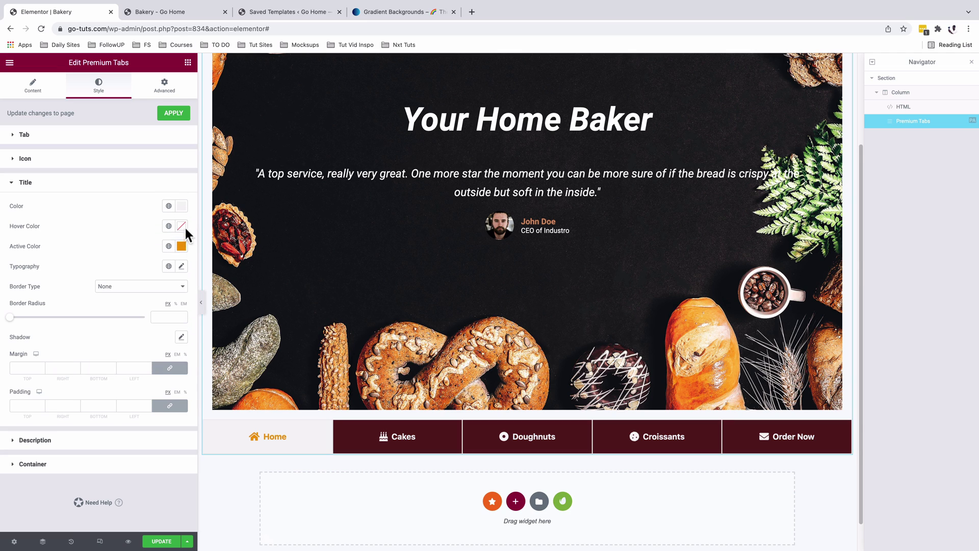
click(181, 227)
triple_click(102, 371)
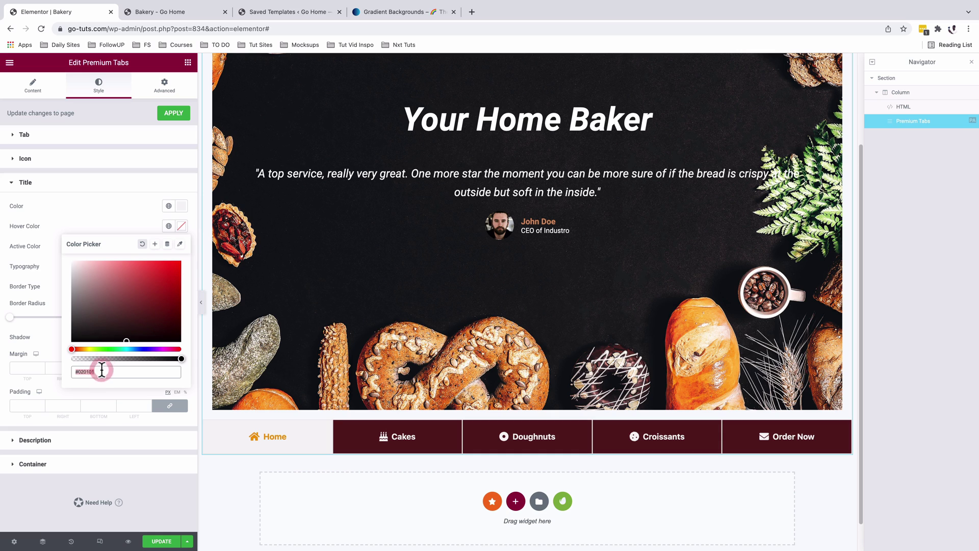
click(108, 224)
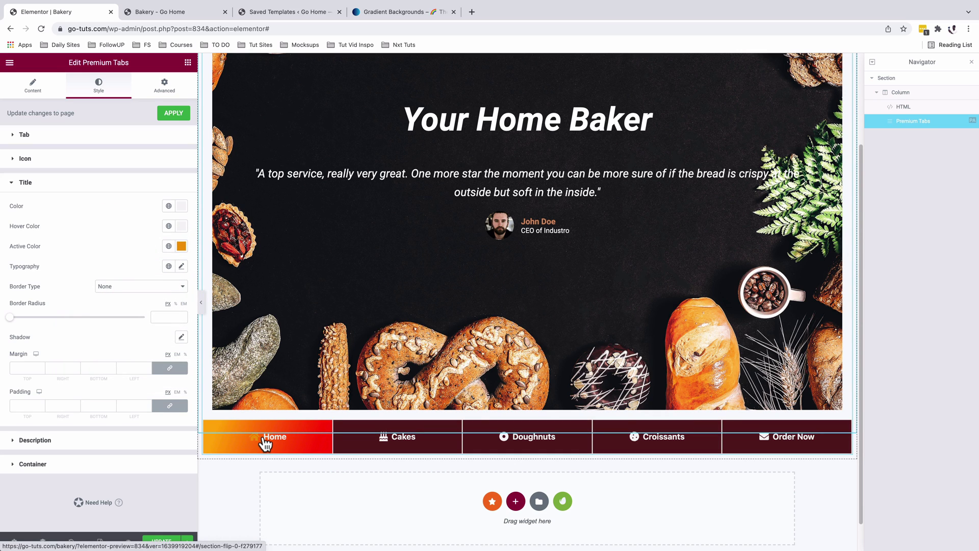
Set the hover color of the tab icons to #F4F4F4
click(72, 161)
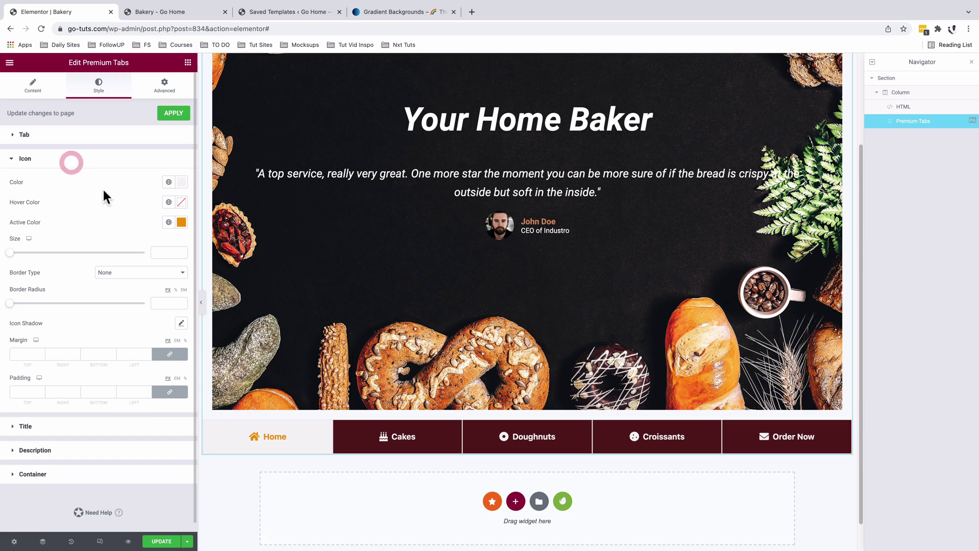
click(183, 203)
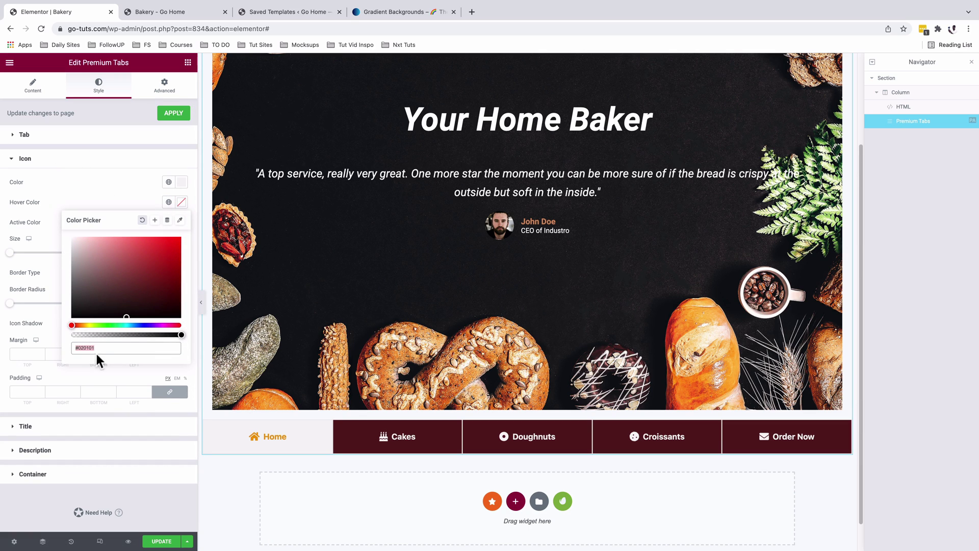
click(92, 291)
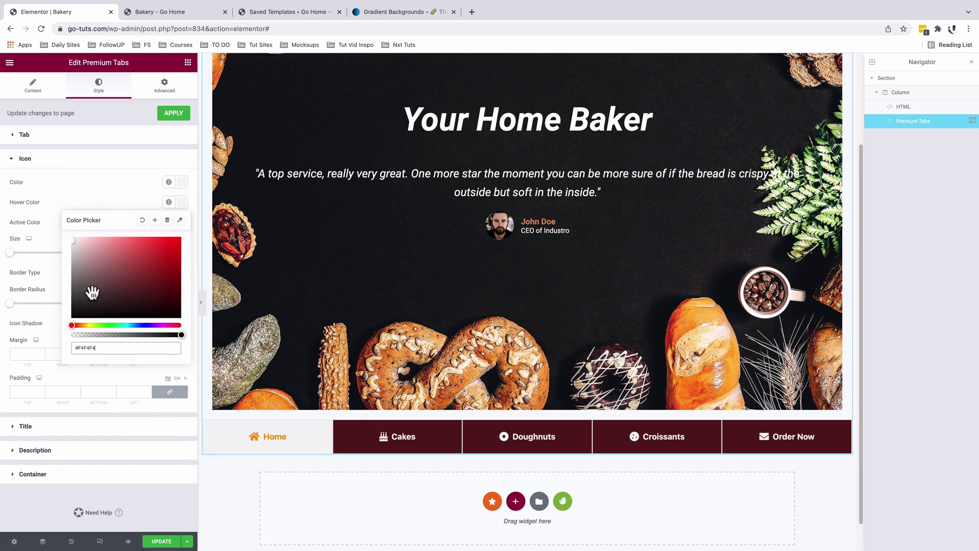
click(103, 190)
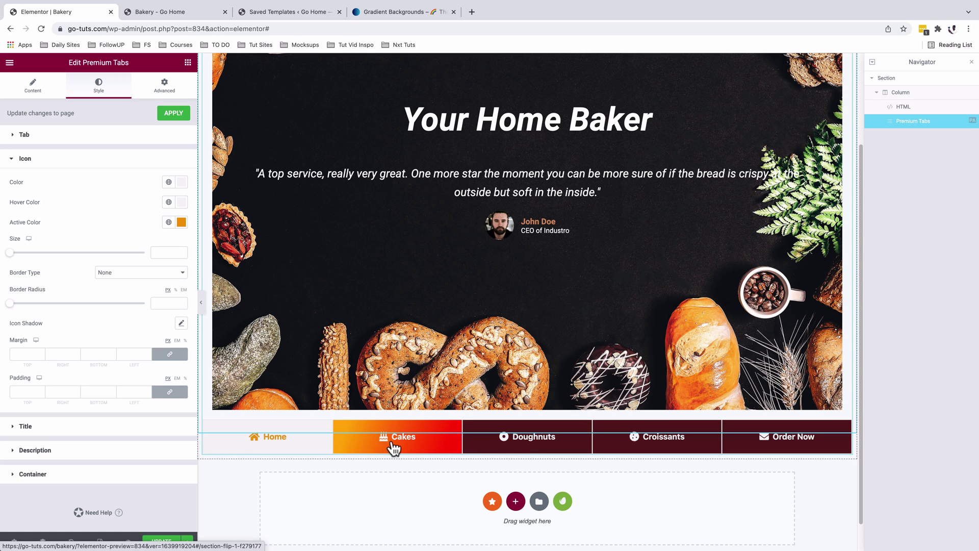
Switch through the Doughnuts, Croissants, Order Now, Cakes and Home tabs on the canvas to check their hover and active colors
click(505, 440)
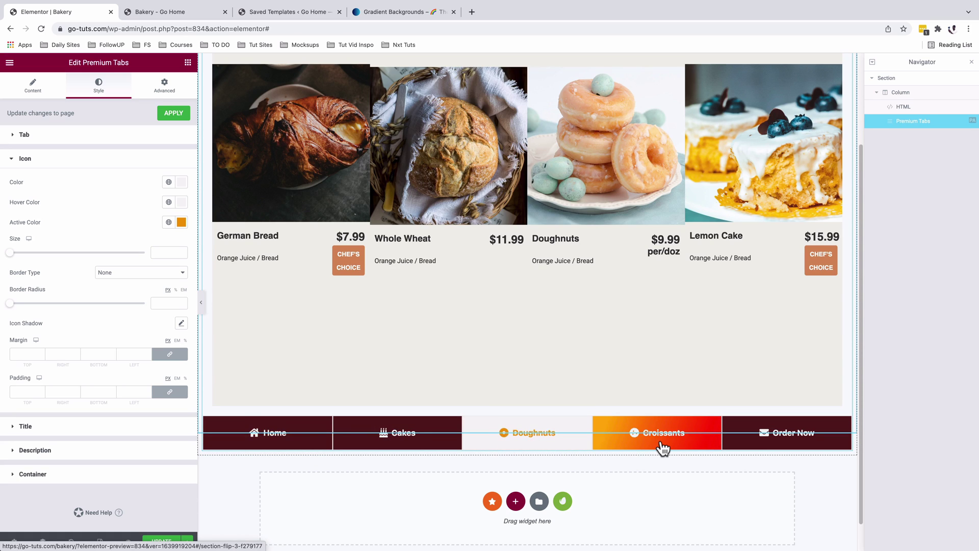
click(660, 442)
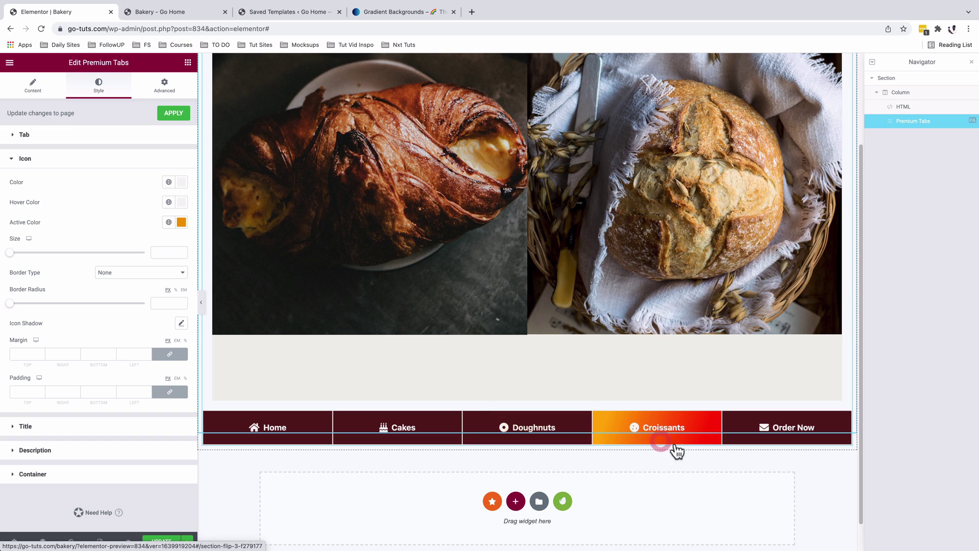
click(770, 431)
click(552, 445)
click(390, 442)
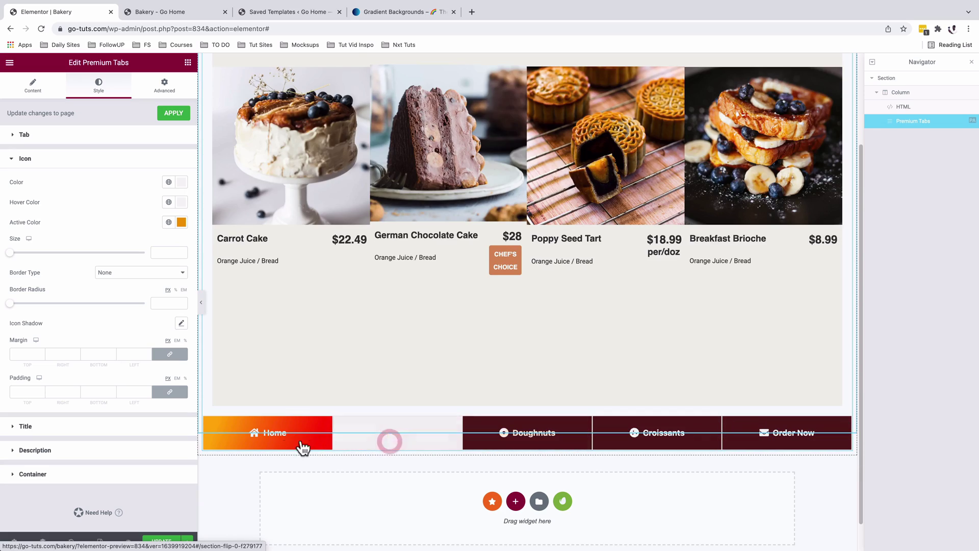
click(312, 447)
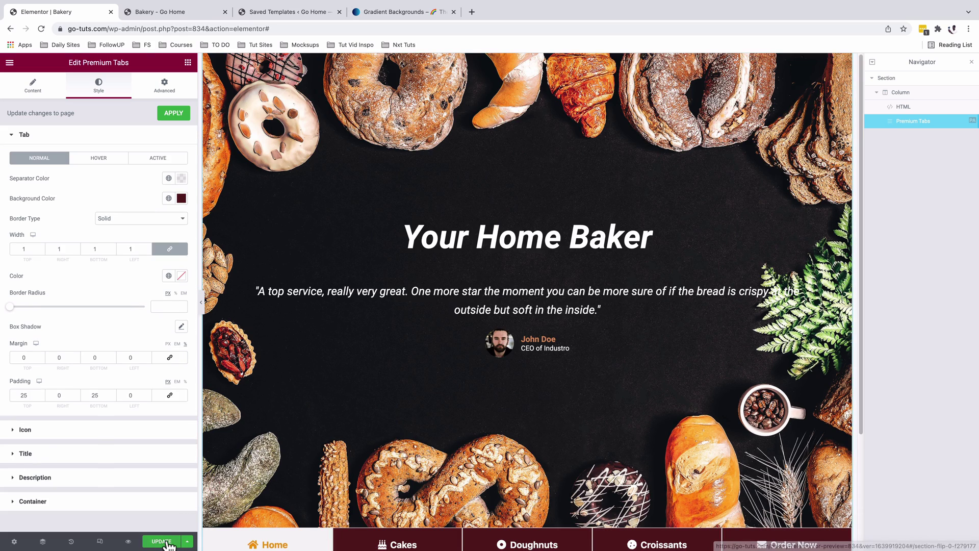
Update the page and switch to its Bakery preview in the other browser tab
click(166, 543)
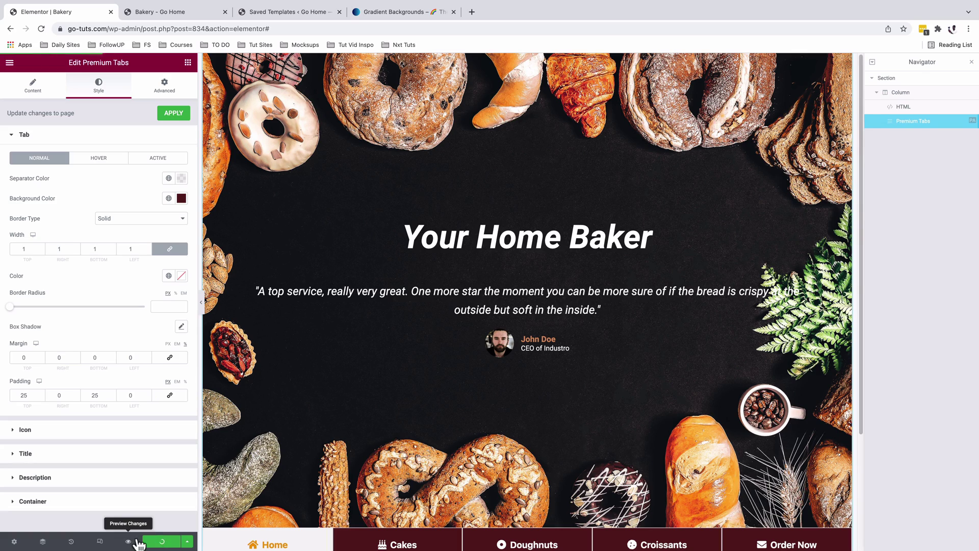
click(157, 11)
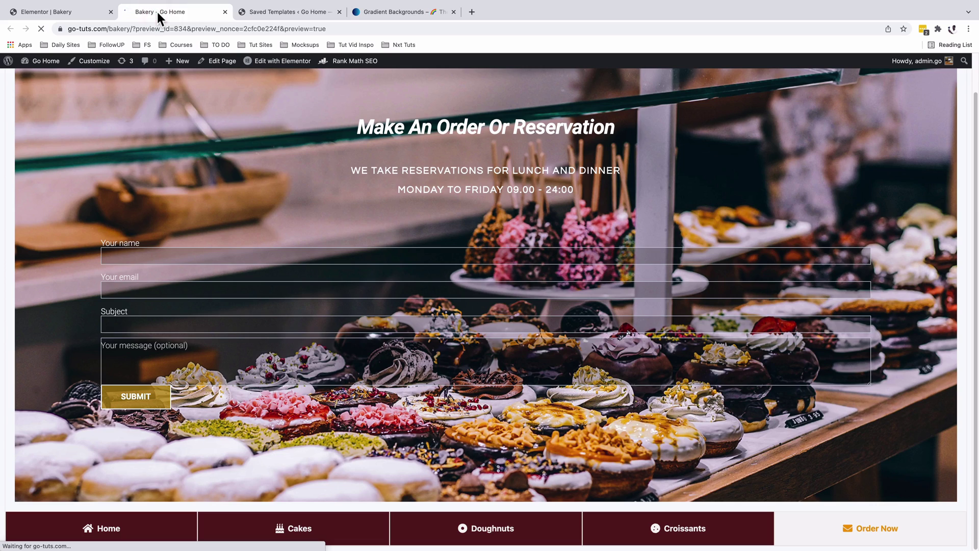
Switch repeatedly through the Home, Cakes, Doughnuts, Croissants and Order Now tabs in the preview to examine their styling and content
click(293, 528)
click(449, 531)
click(619, 533)
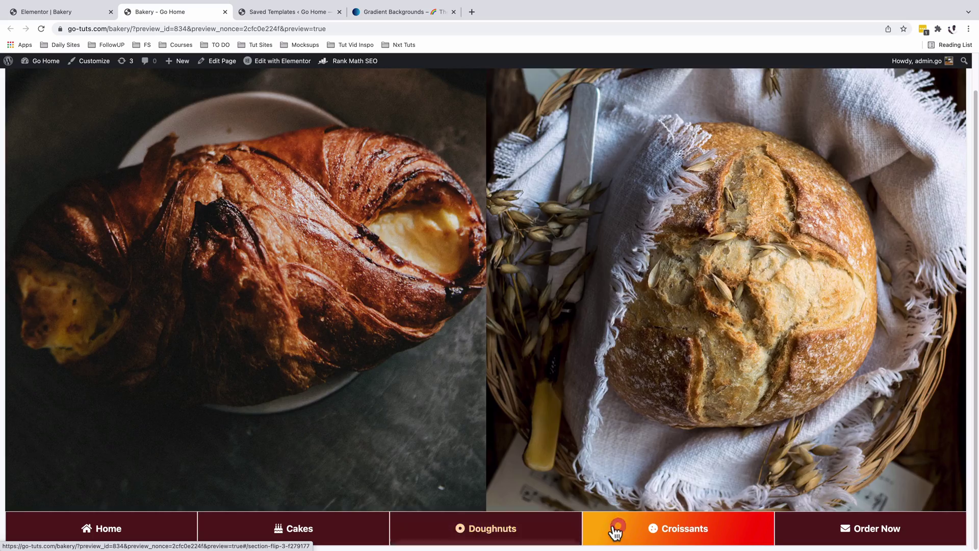
click(519, 534)
click(641, 529)
click(804, 529)
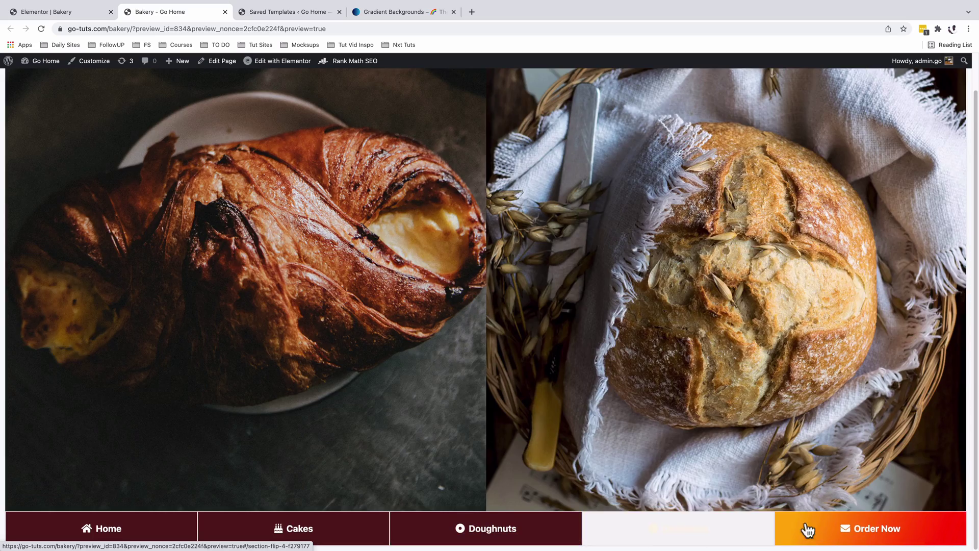
click(676, 528)
click(510, 536)
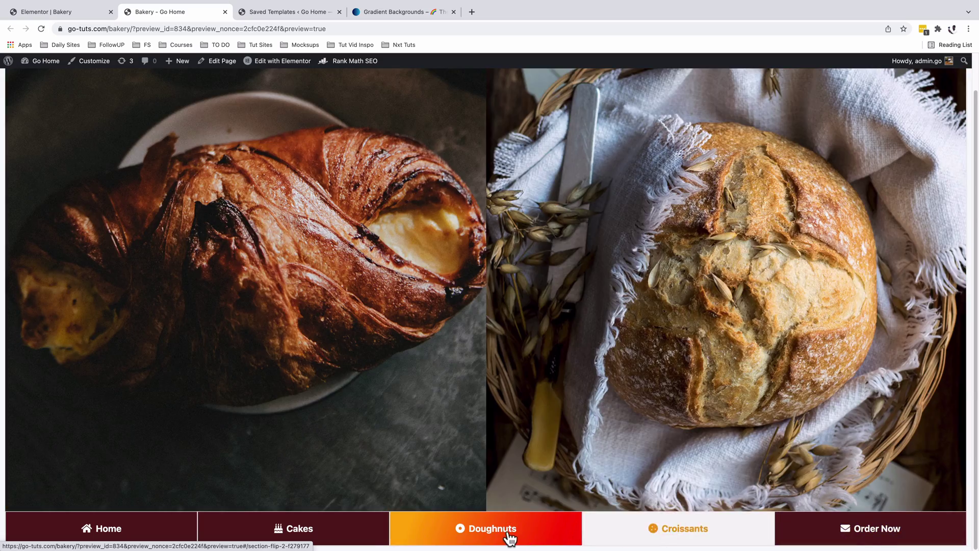
click(304, 534)
click(138, 533)
click(265, 534)
click(459, 532)
click(728, 541)
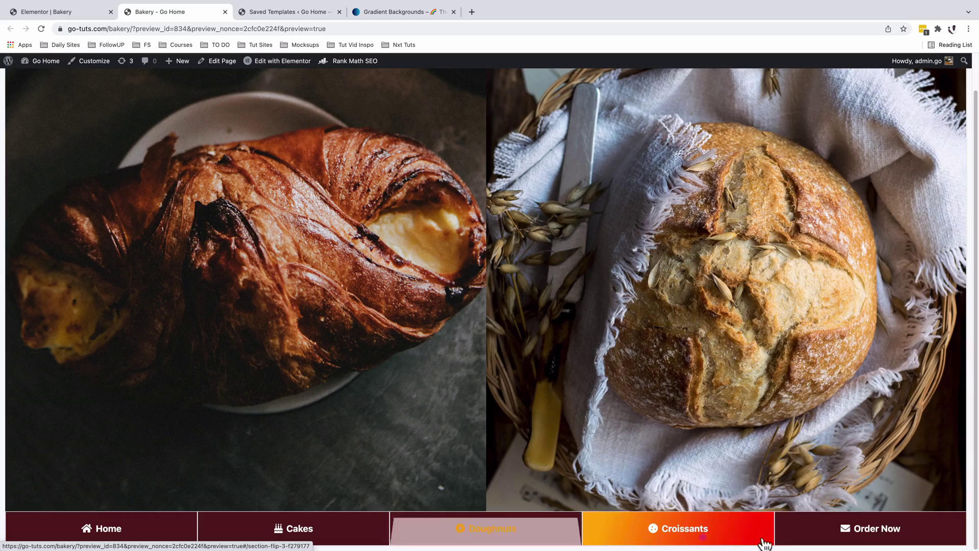
click(847, 540)
drag(154, 29, 68, 29)
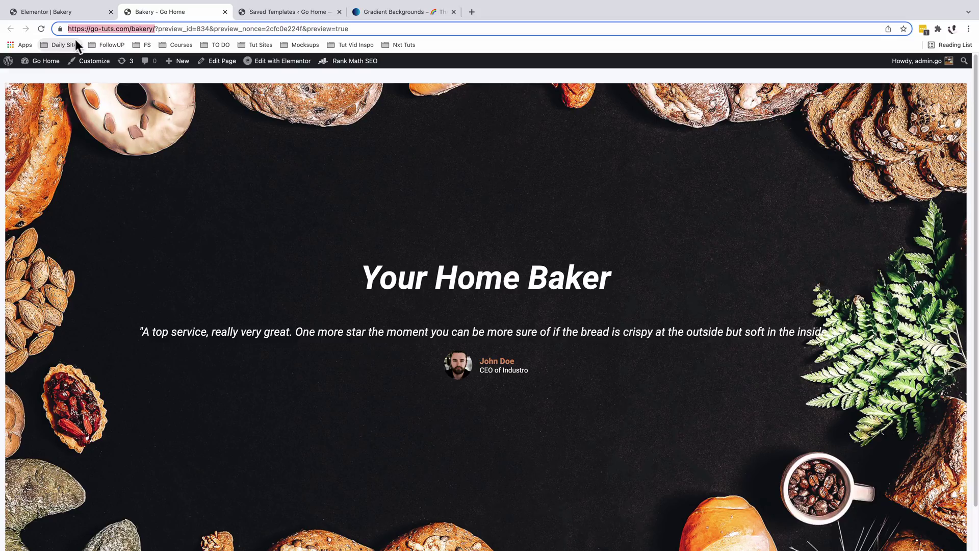
mouse_move(419, 540)
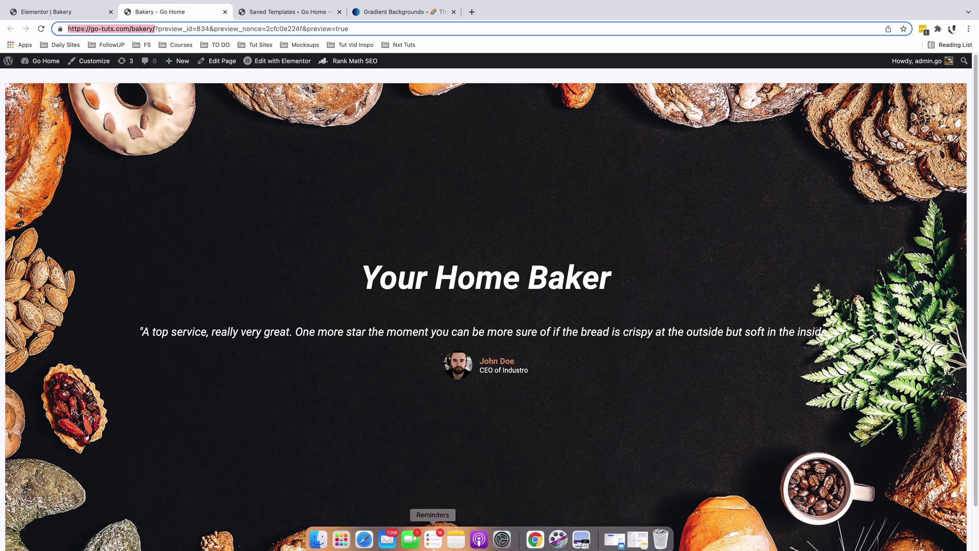
click(364, 540)
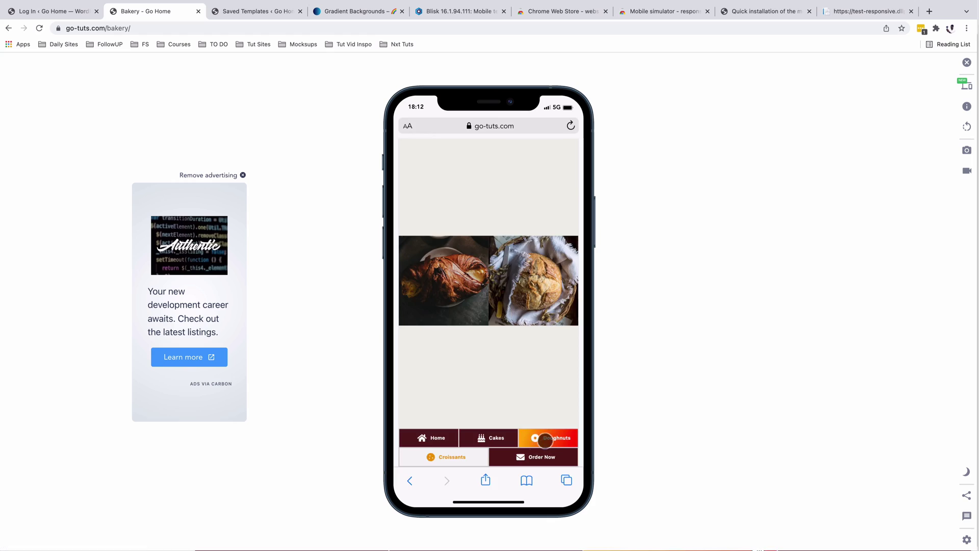
Show the Doughnuts and Home tabs in the Chrome mobile simulator's phone view to check the responsive layout
click(544, 440)
click(431, 471)
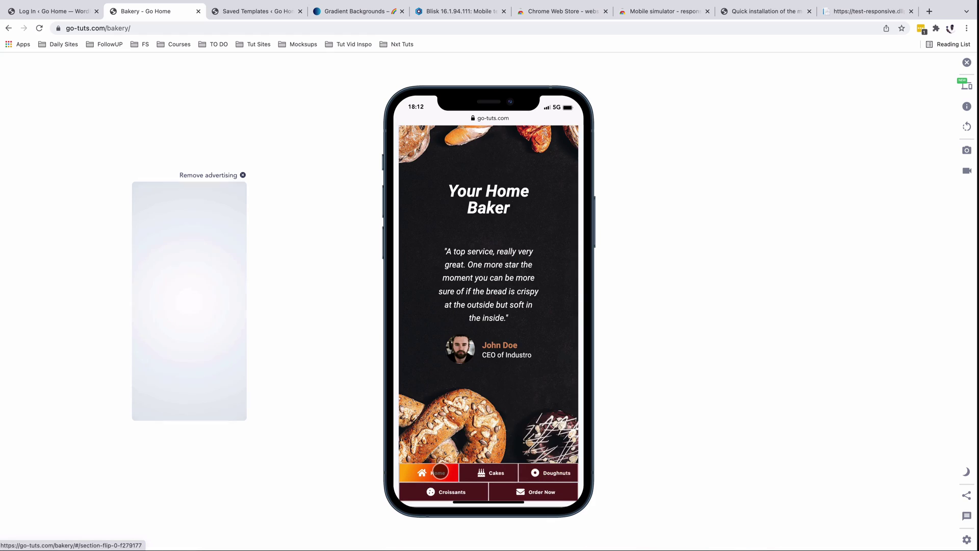